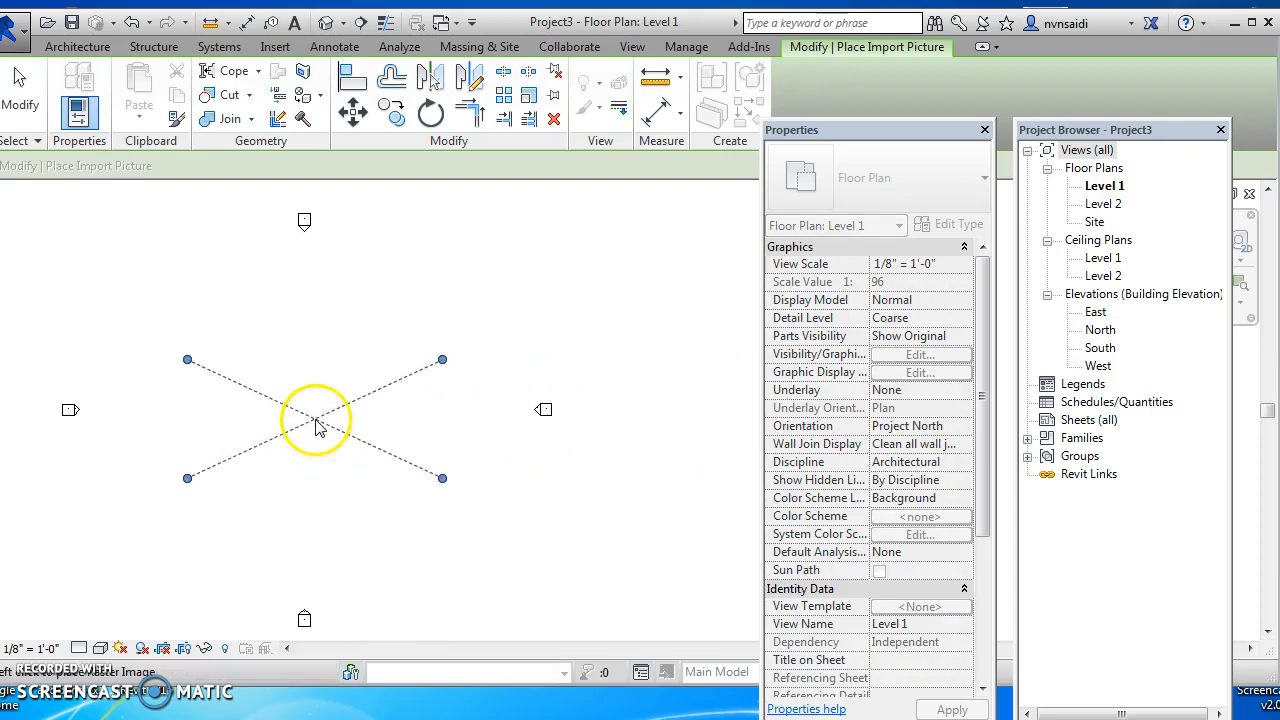
- Place the imported Retail-site image in the Level 1 floor plan, centred between the four elevation markers
{"action": "left_click", "coordinate": [318, 428]}
{"action": "scroll", "coordinate": [210, 570], "scroll_direction": "up", "scroll_amount": 4}
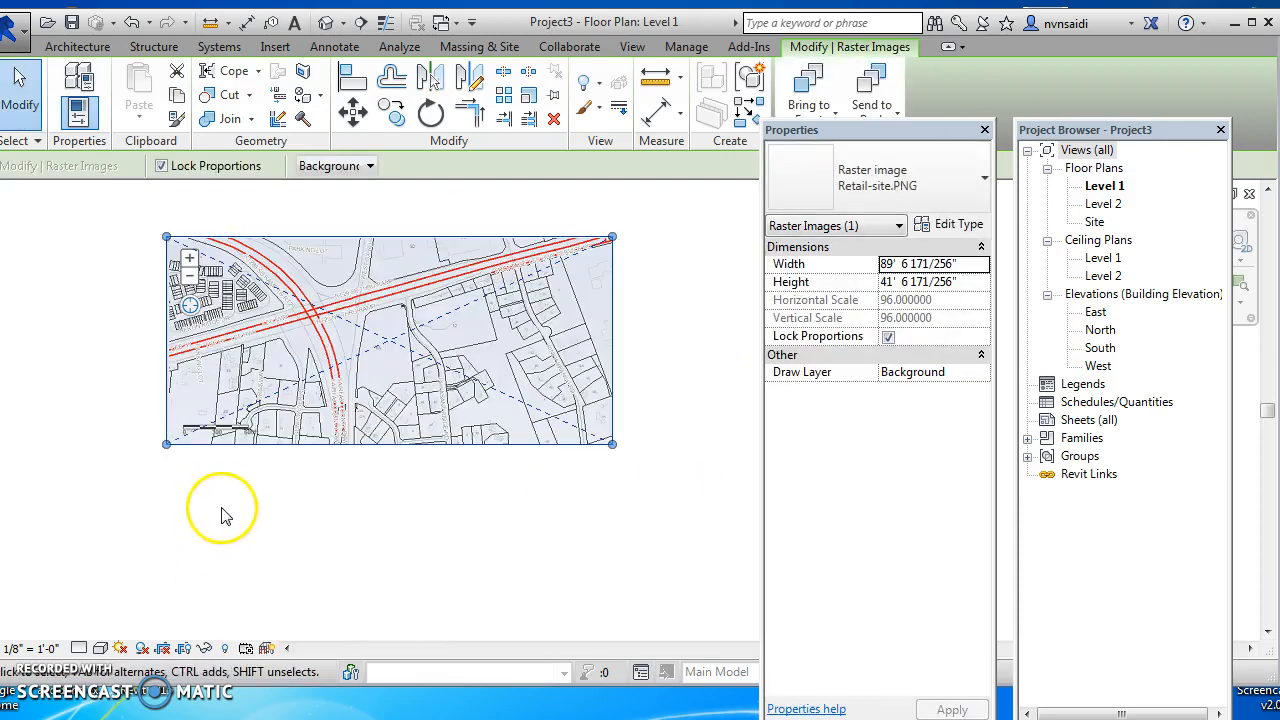
- Draw a horizontal thin detail line about 13'-1" long along the image's scale bar, from its 0 end to its 600ft end
{"action": "middle_click_drag", "start_coordinate": [229, 466], "coordinate": [313, 515]}
{"action": "scroll", "coordinate": [314, 457], "scroll_direction": "up", "scroll_amount": 3}
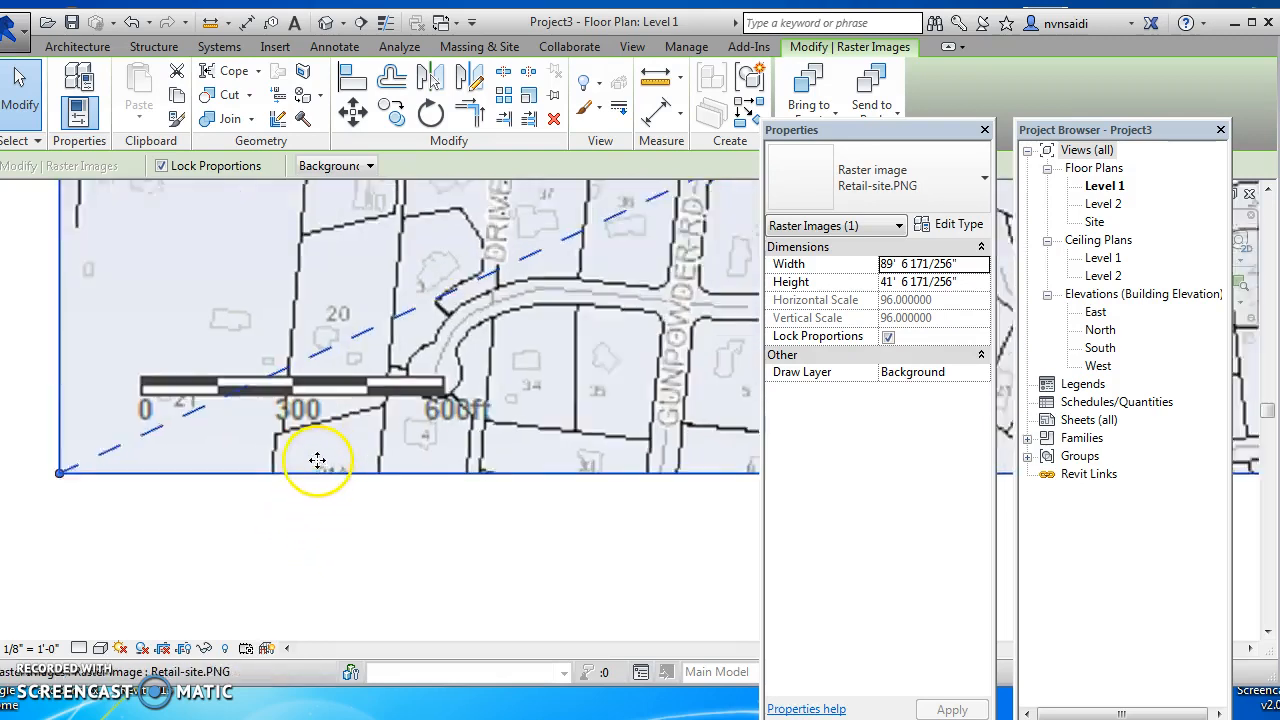
{"action": "middle_click_drag", "start_coordinate": [314, 457], "coordinate": [337, 529]}
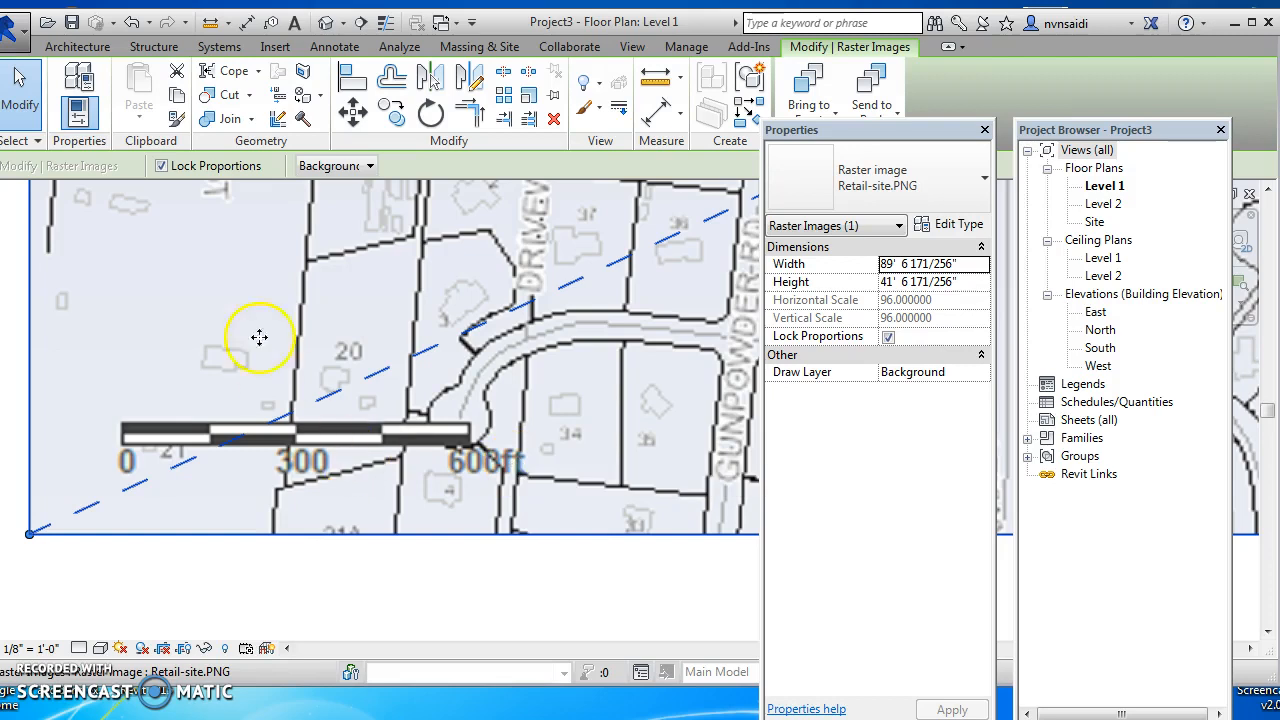
{"action": "left_click", "coordinate": [334, 47]}
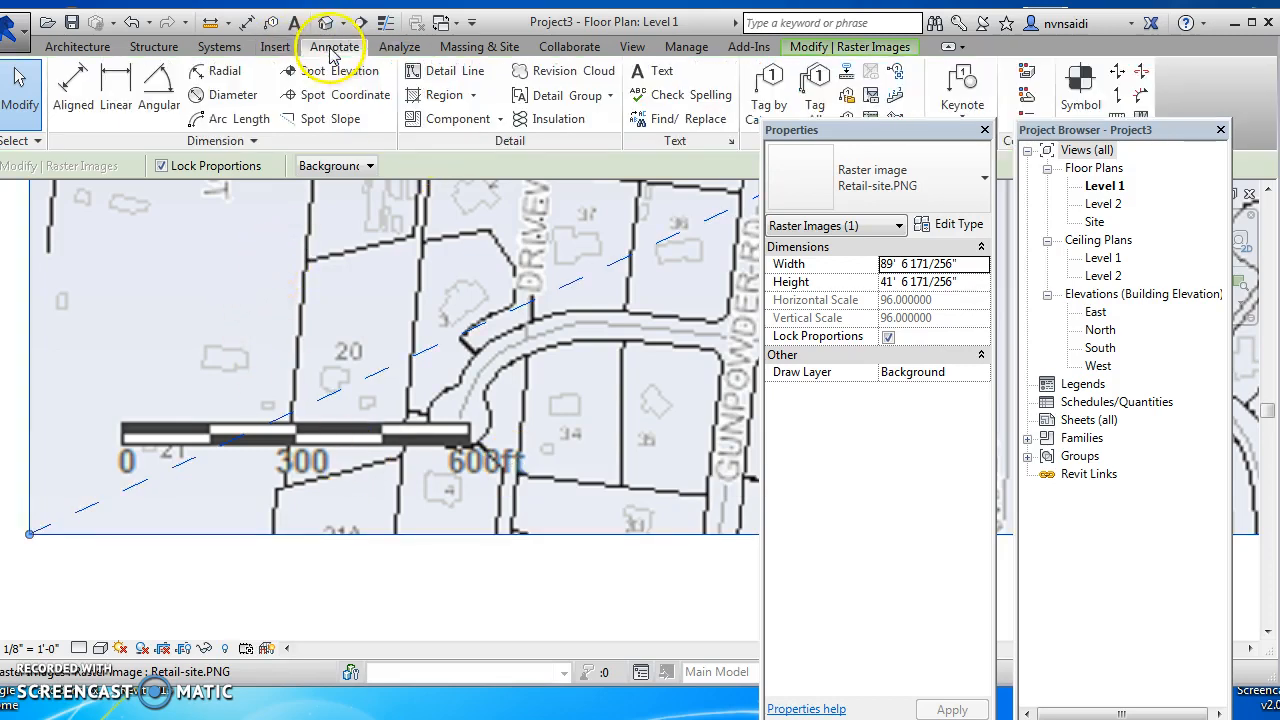
{"action": "left_click", "coordinate": [414, 72]}
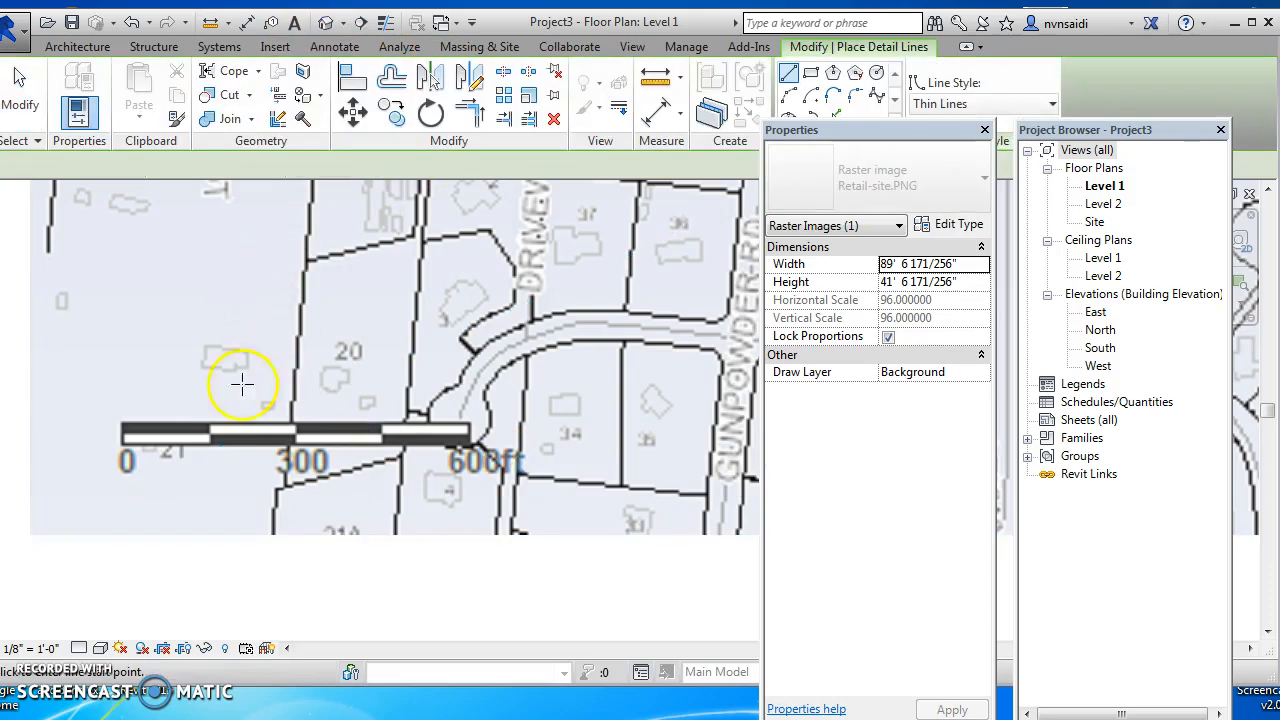
{"action": "left_click", "coordinate": [119, 424]}
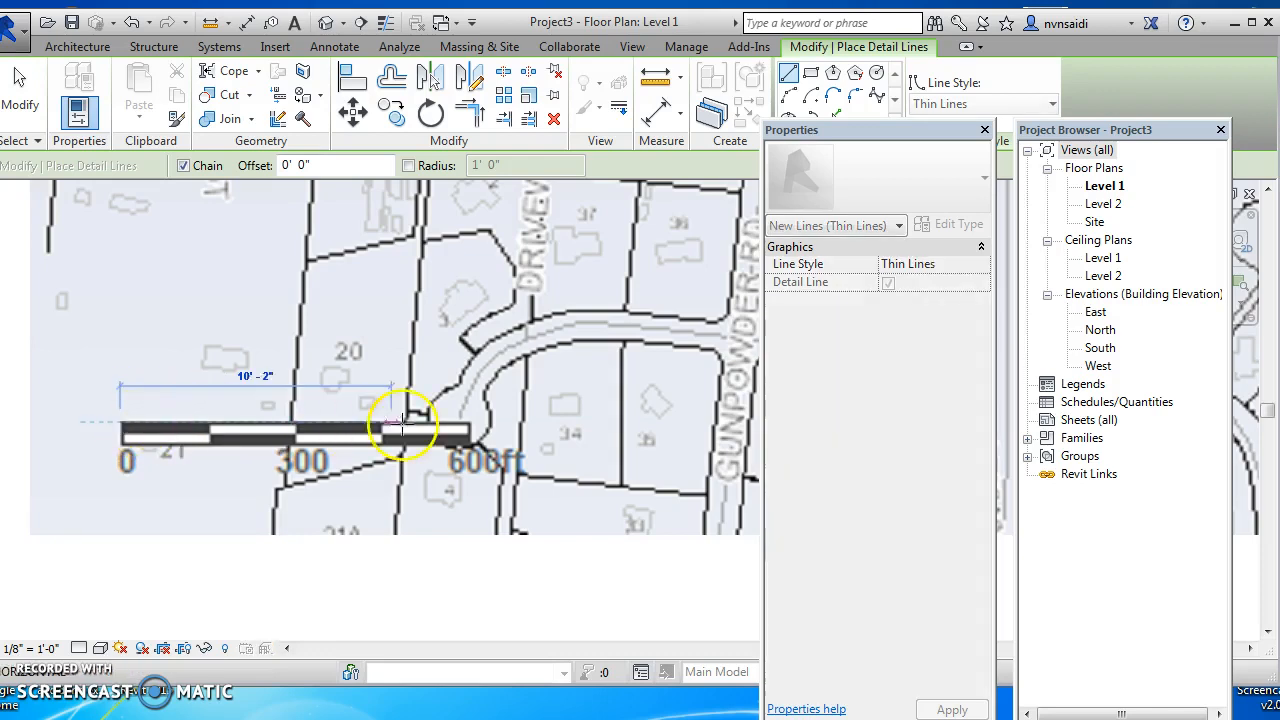
{"action": "left_click", "coordinate": [469, 423]}
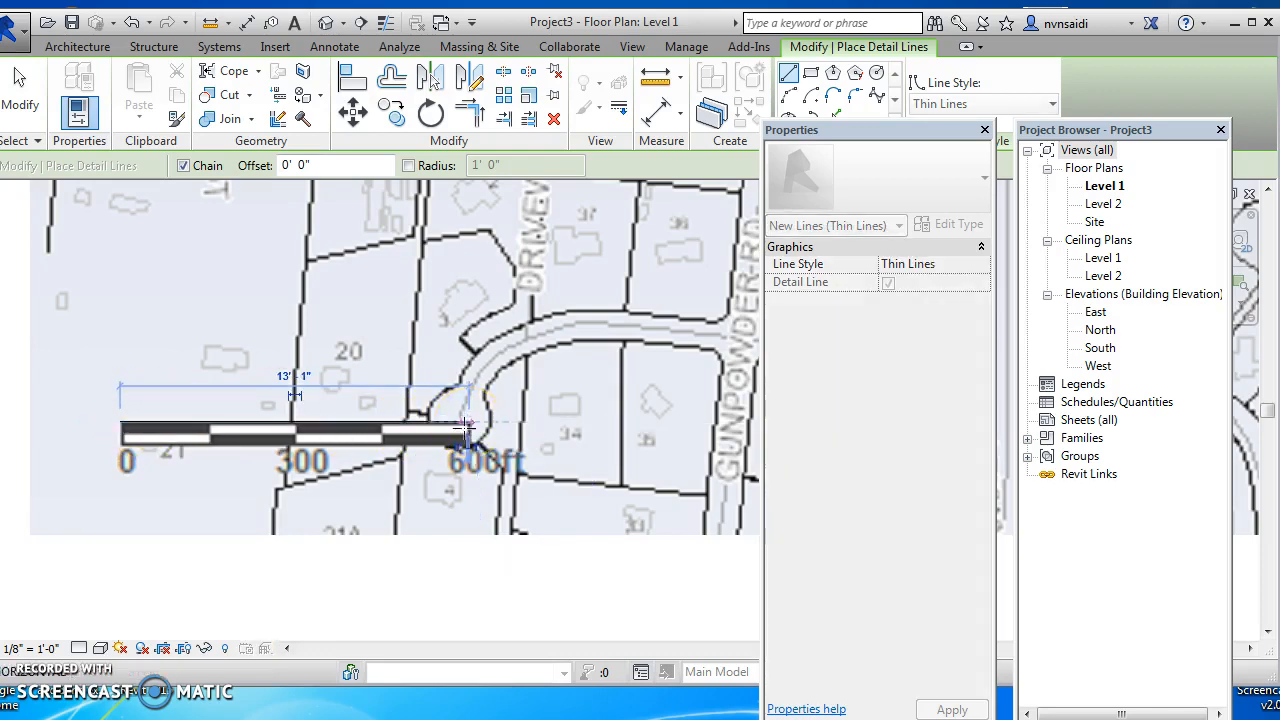
{"action": "key", "text": "Escape"}
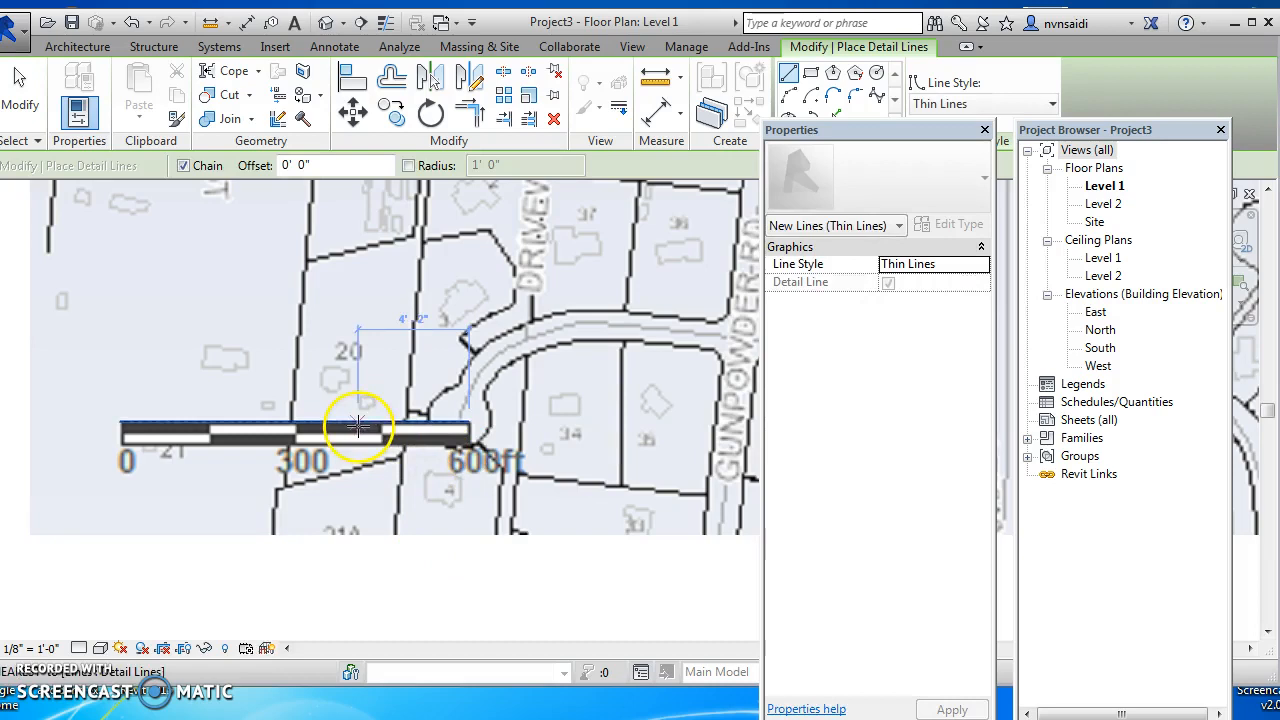
{"action": "key", "text": "Escape"}
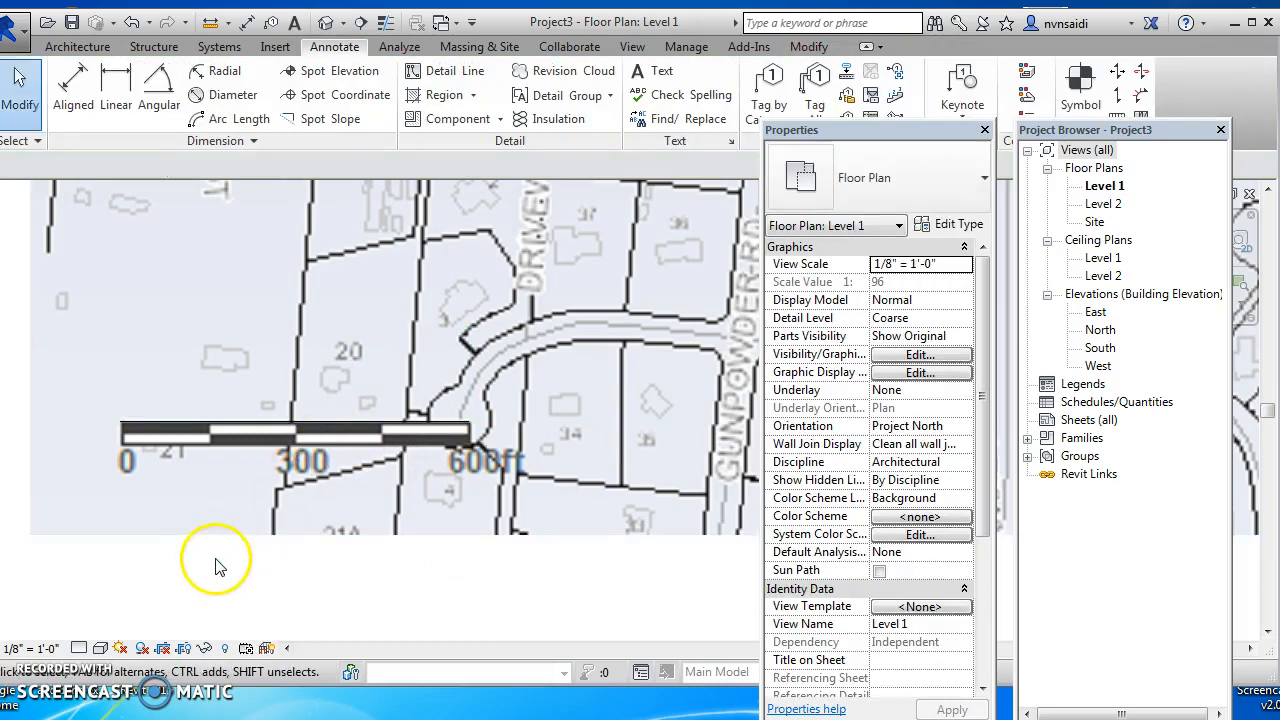
- Scale the site image and detail line together graphically from the bar's 0 end, making the line's length 600'
{"action": "left_click_drag", "start_coordinate": [174, 538], "coordinate": [26, 397]}
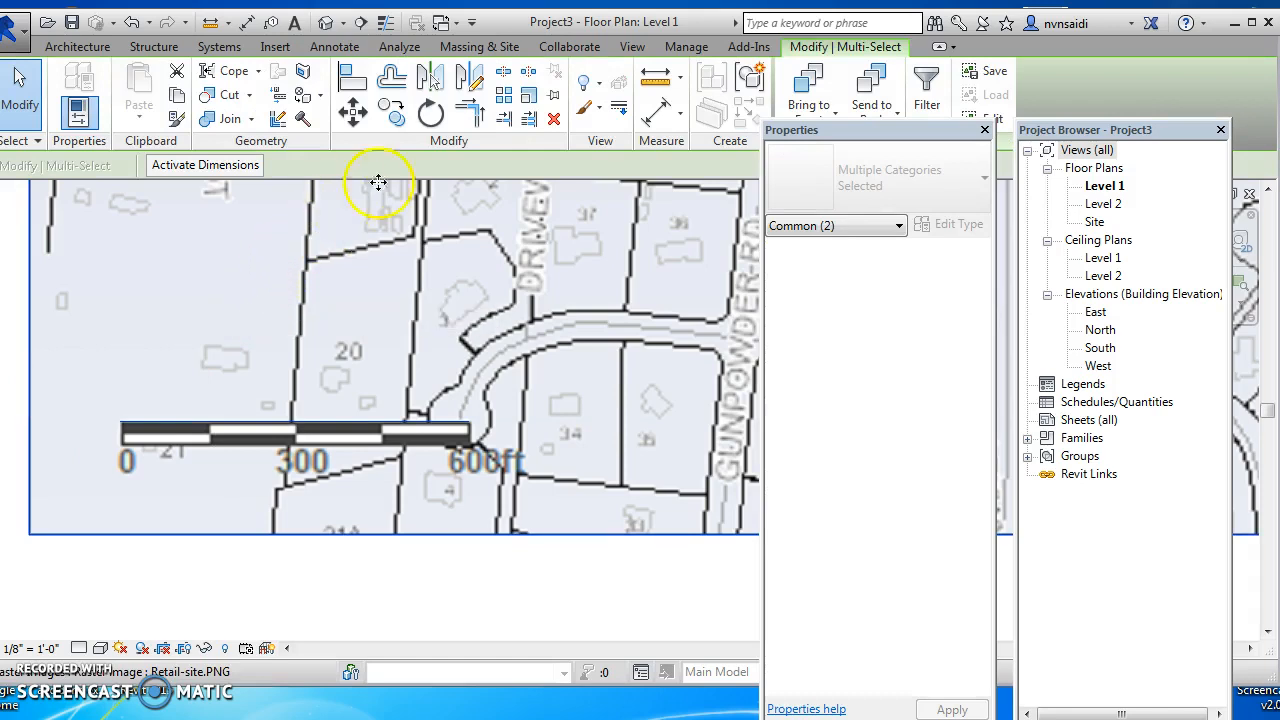
{"action": "left_click", "coordinate": [529, 97]}
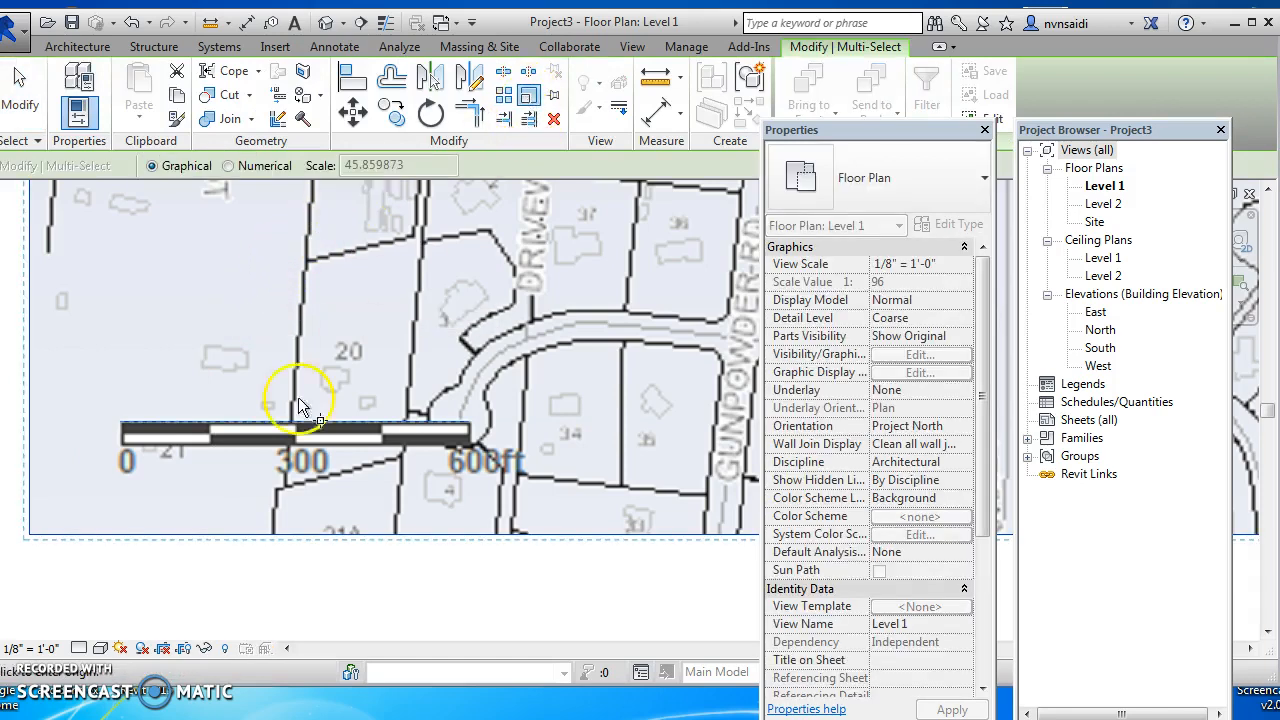
{"action": "left_click", "coordinate": [119, 421]}
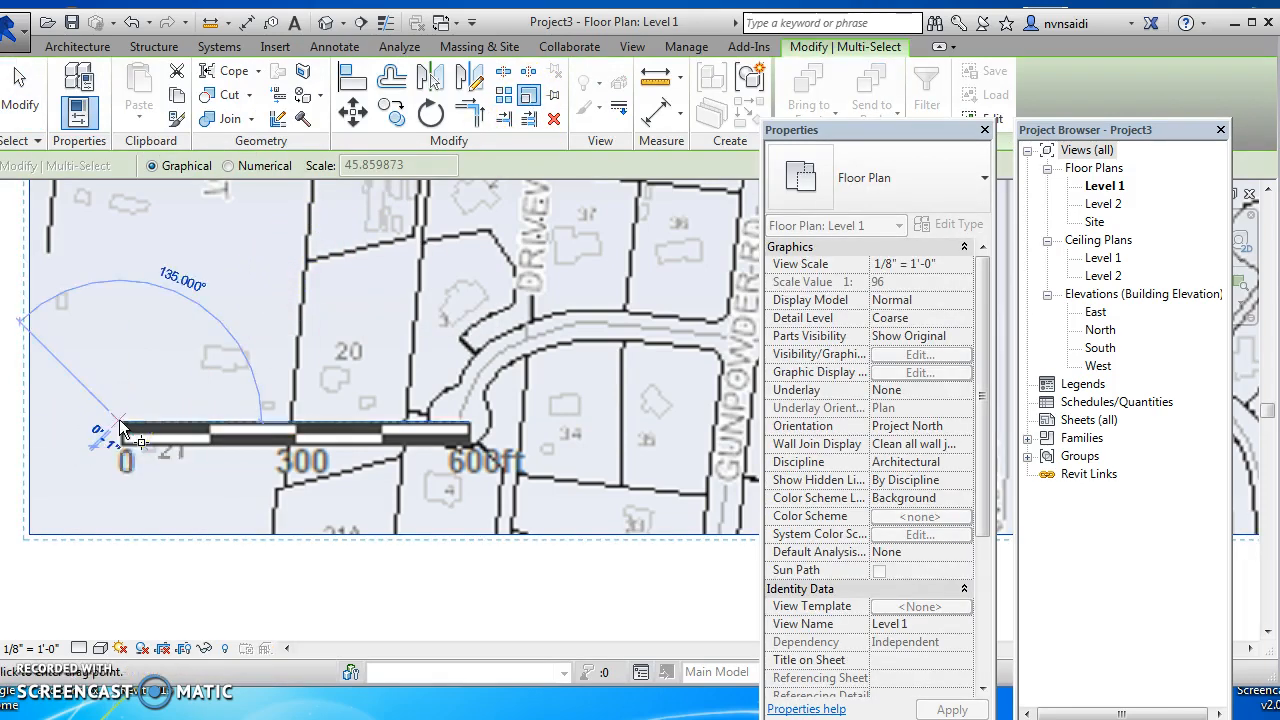
{"action": "left_click", "coordinate": [470, 425]}
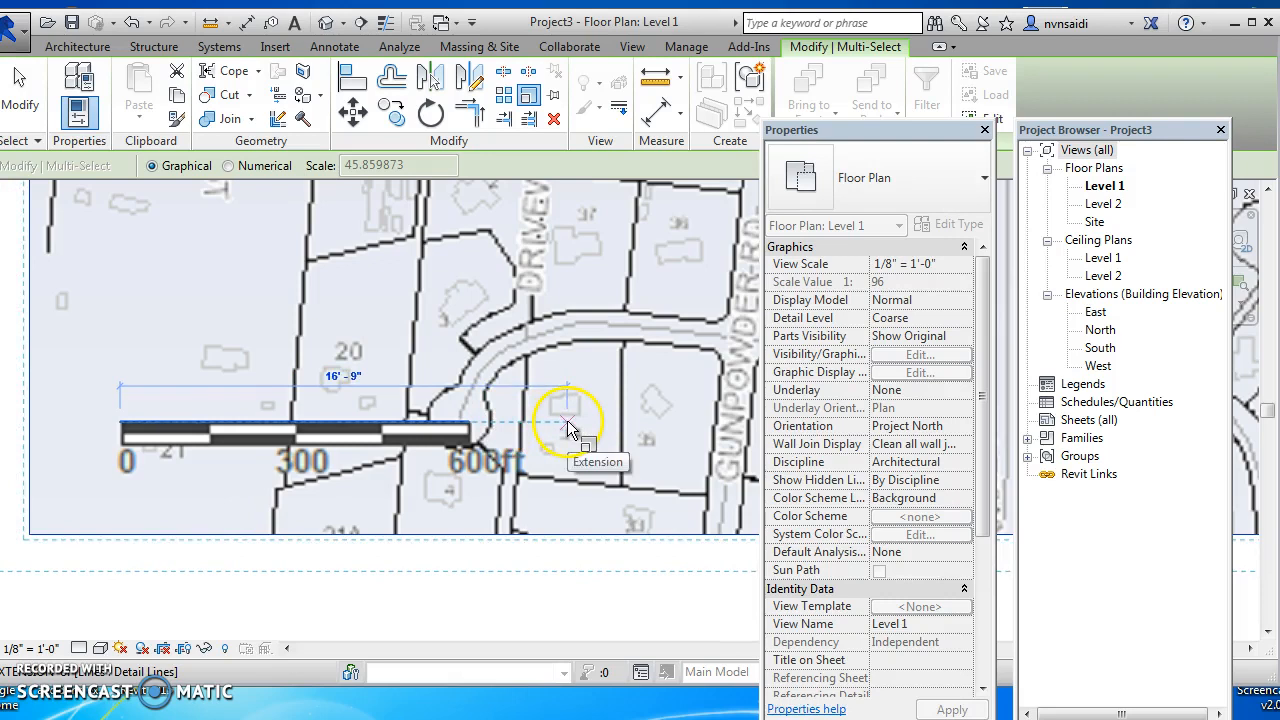
{"action": "middle_click_drag", "start_coordinate": [600, 420], "coordinate": [567, 447]}
{"action": "scroll", "coordinate": [567, 447], "scroll_direction": "down", "scroll_amount": 3}
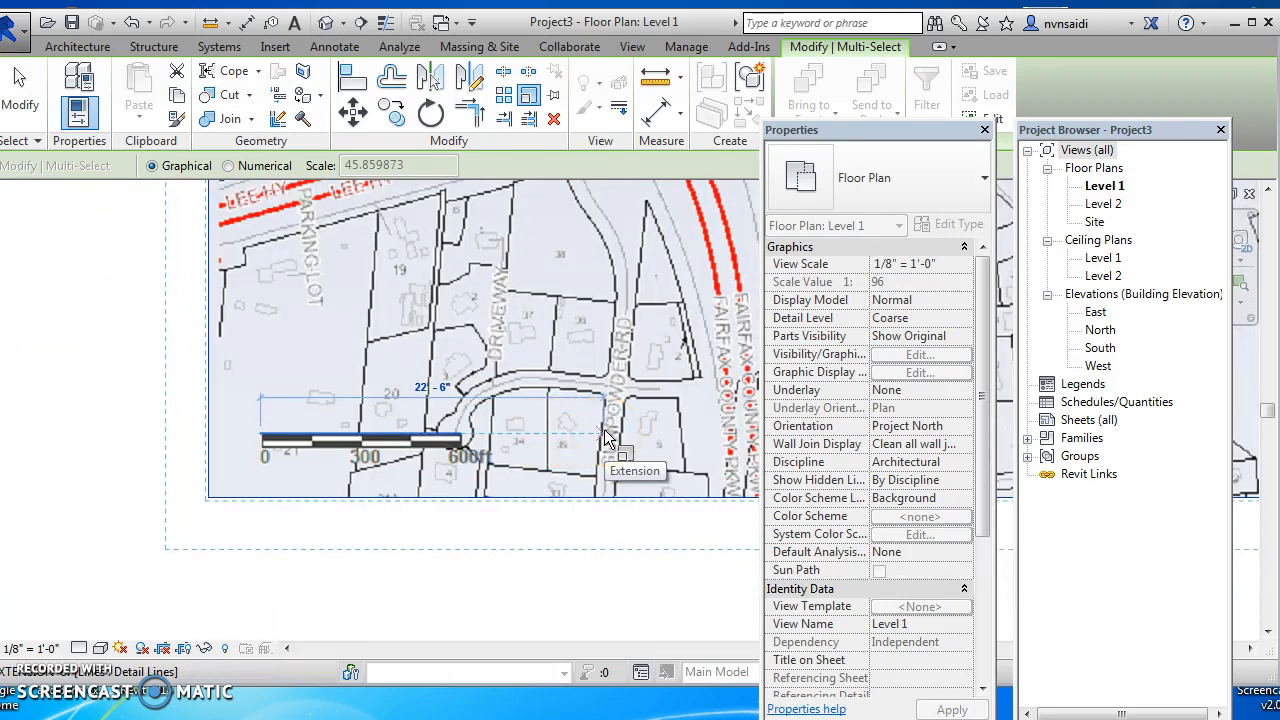
{"action": "type", "text": "6"}
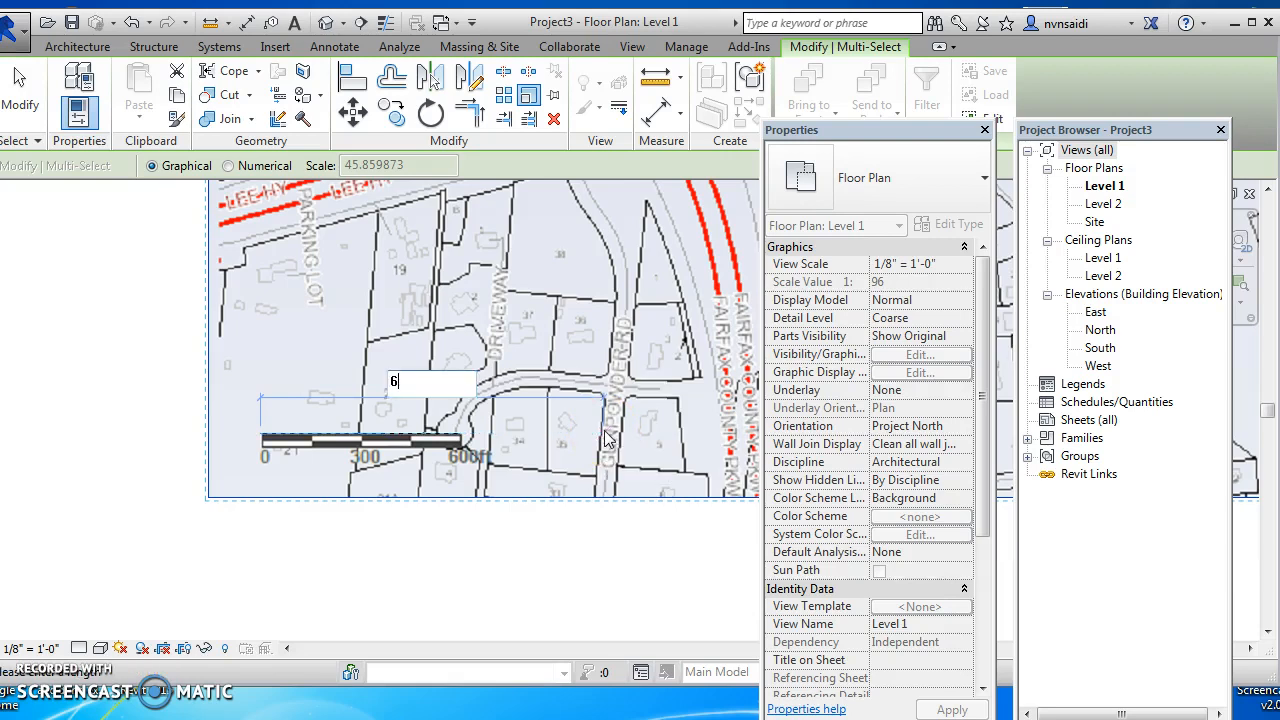
{"action": "type", "text": "00'"}
{"action": "key", "text": "Return"}
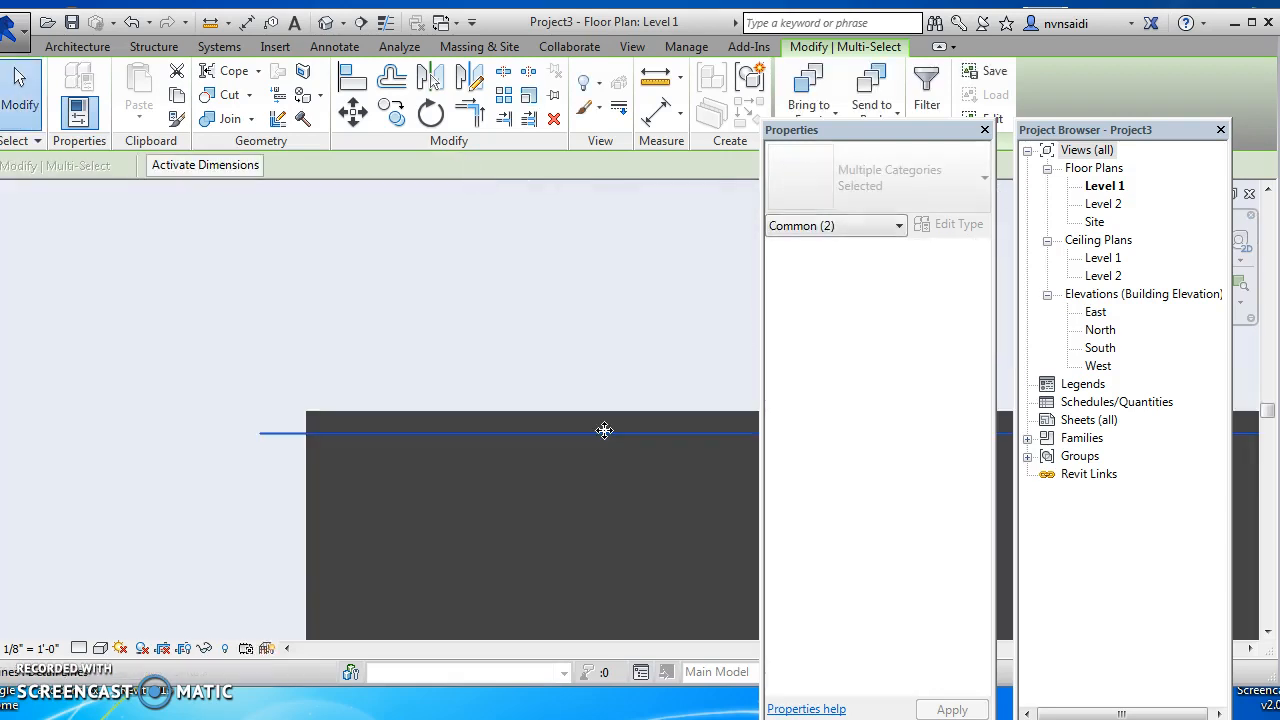
- Check the length of the scaled detail line against the image's scale bar
{"action": "scroll", "coordinate": [380, 590], "scroll_direction": "down", "scroll_amount": 2}
{"action": "scroll", "coordinate": [398, 568], "scroll_direction": "down", "scroll_amount": 6}
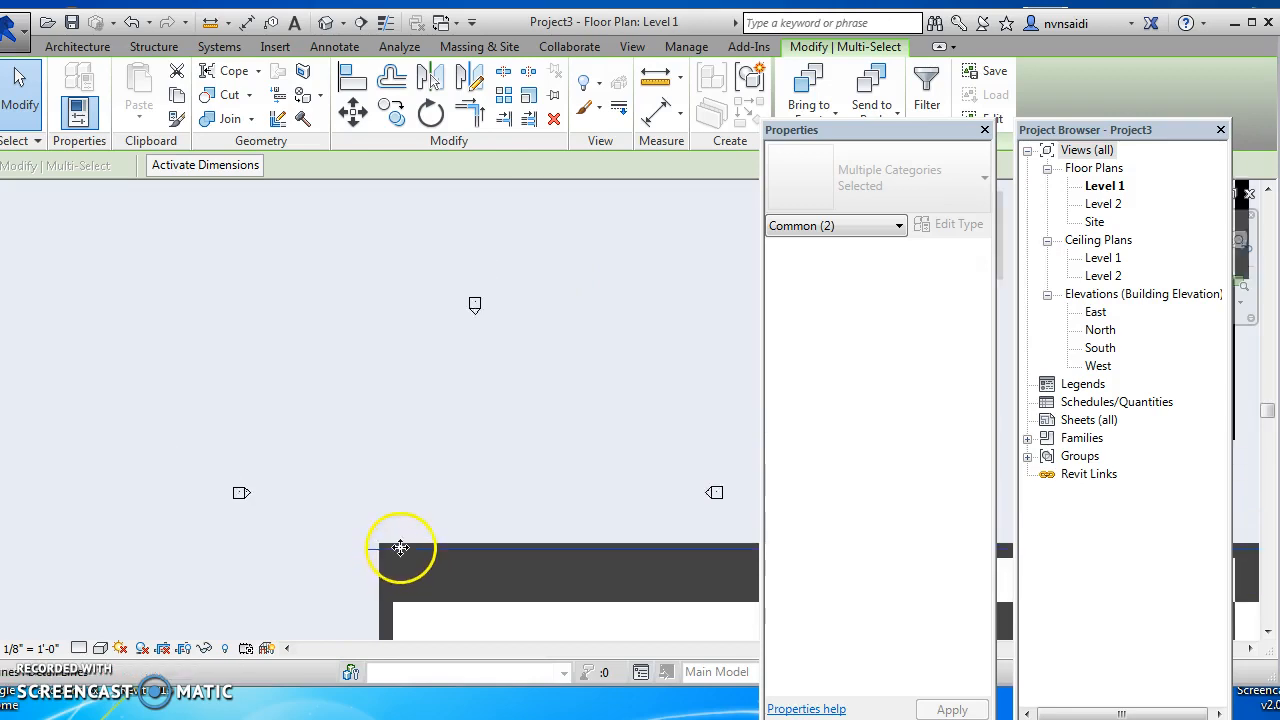
{"action": "scroll", "coordinate": [398, 520], "scroll_direction": "down", "scroll_amount": 3}
{"action": "key", "text": "Escape"}
{"action": "scroll", "coordinate": [400, 518], "scroll_direction": "up", "scroll_amount": 5}
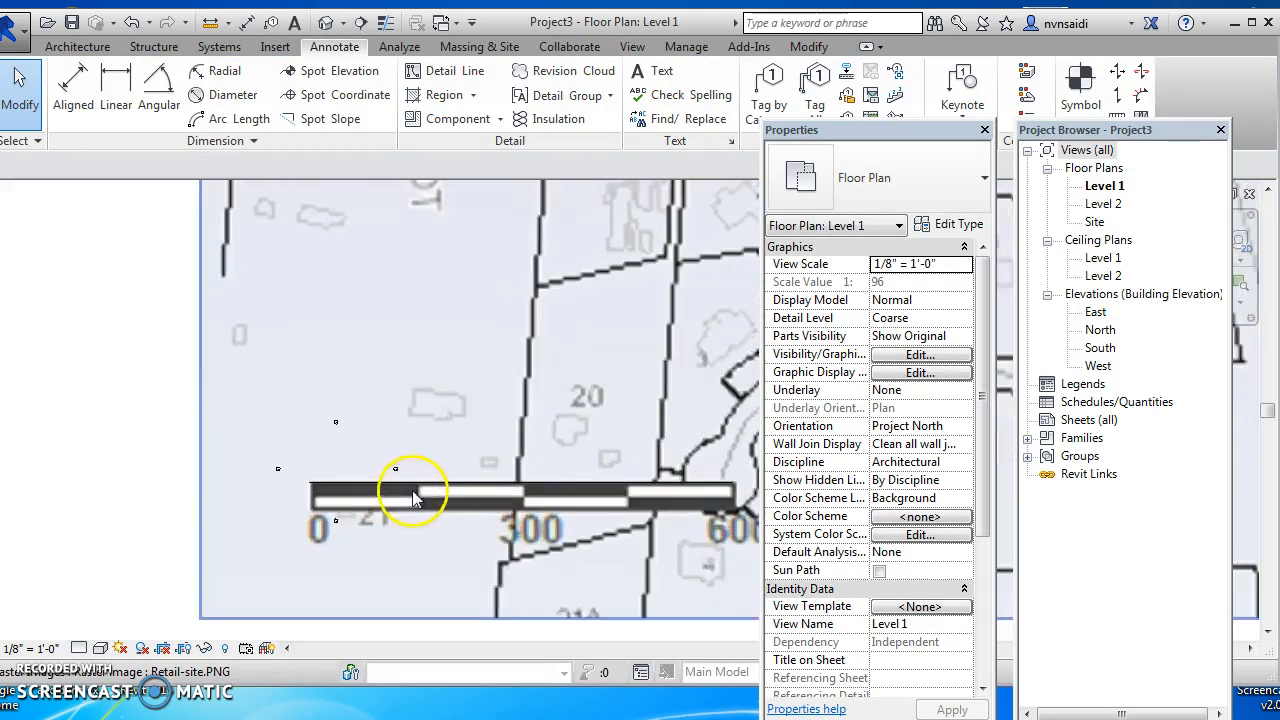
{"action": "left_click", "coordinate": [441, 479]}
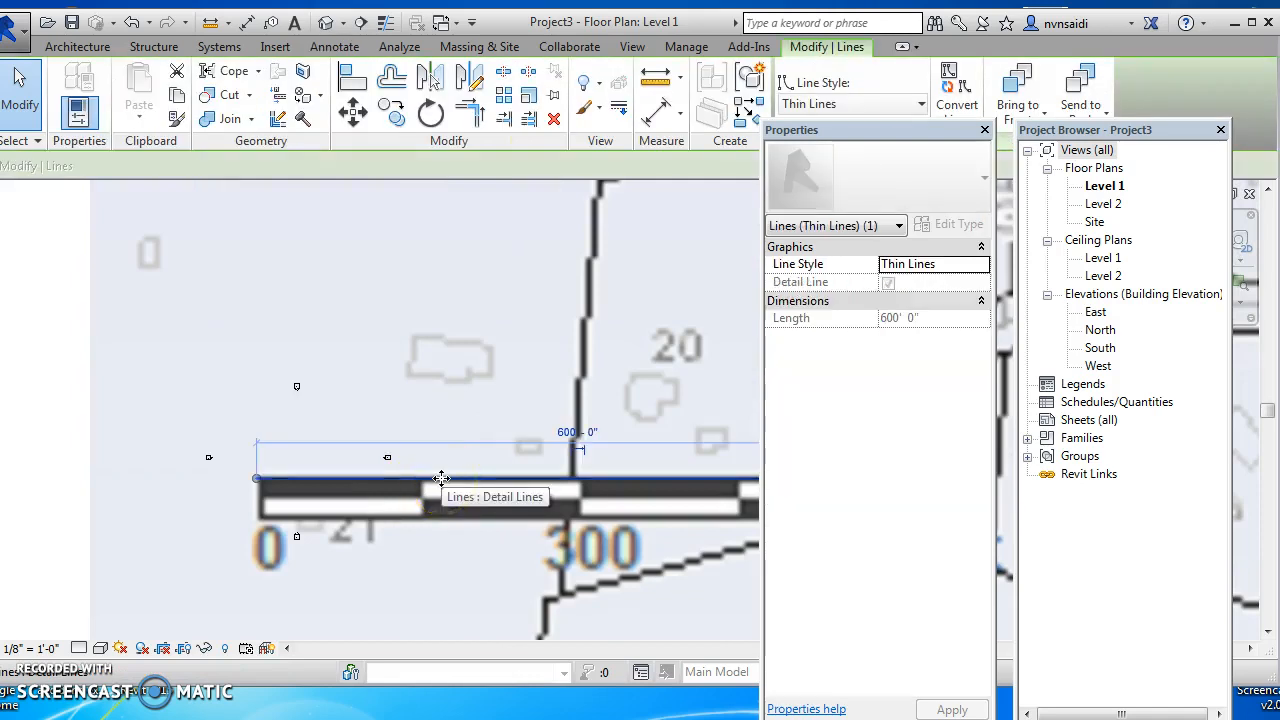
{"action": "scroll", "coordinate": [441, 479], "scroll_direction": "down", "scroll_amount": 3}
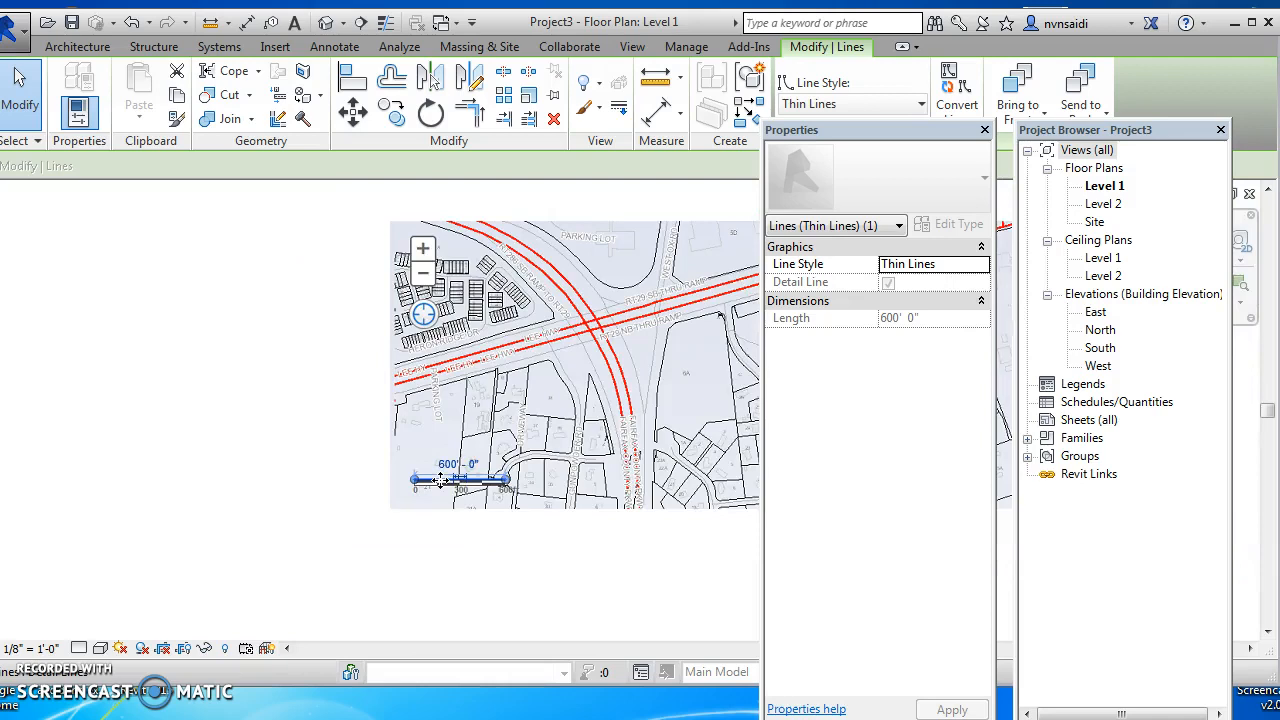
{"action": "scroll", "coordinate": [441, 479], "scroll_direction": "up", "scroll_amount": 3}
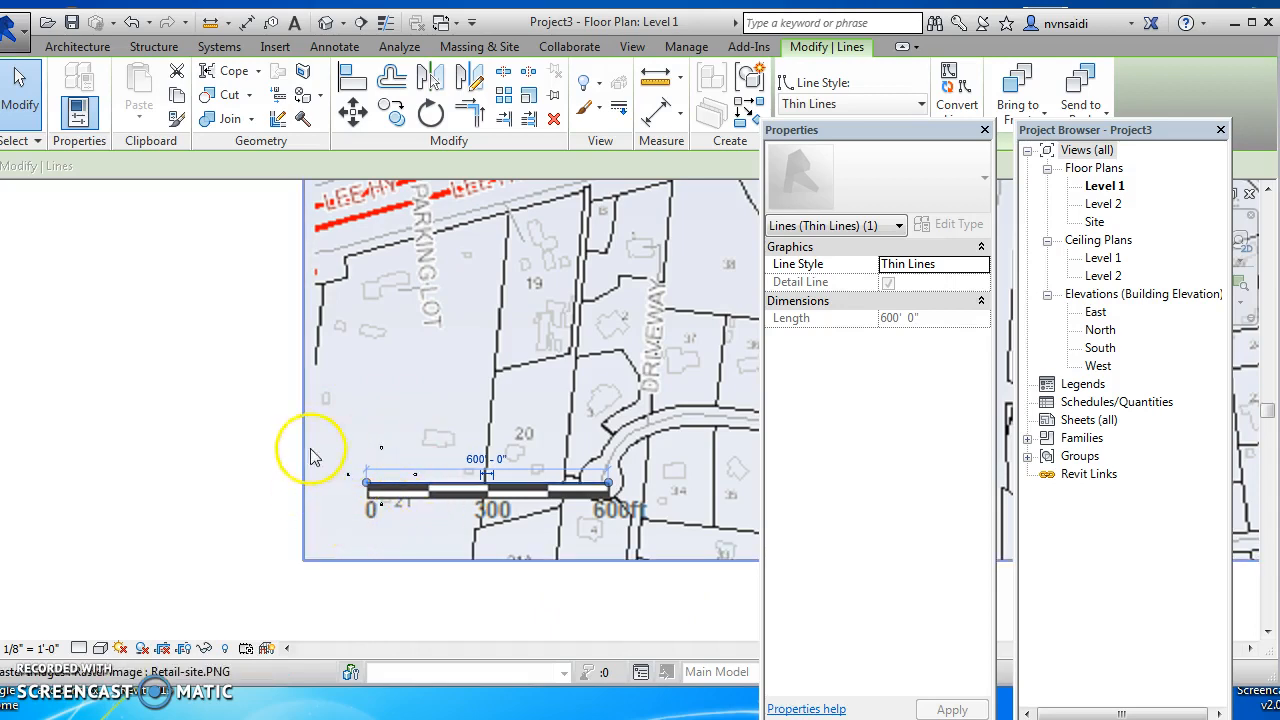
{"action": "left_click", "coordinate": [529, 577]}
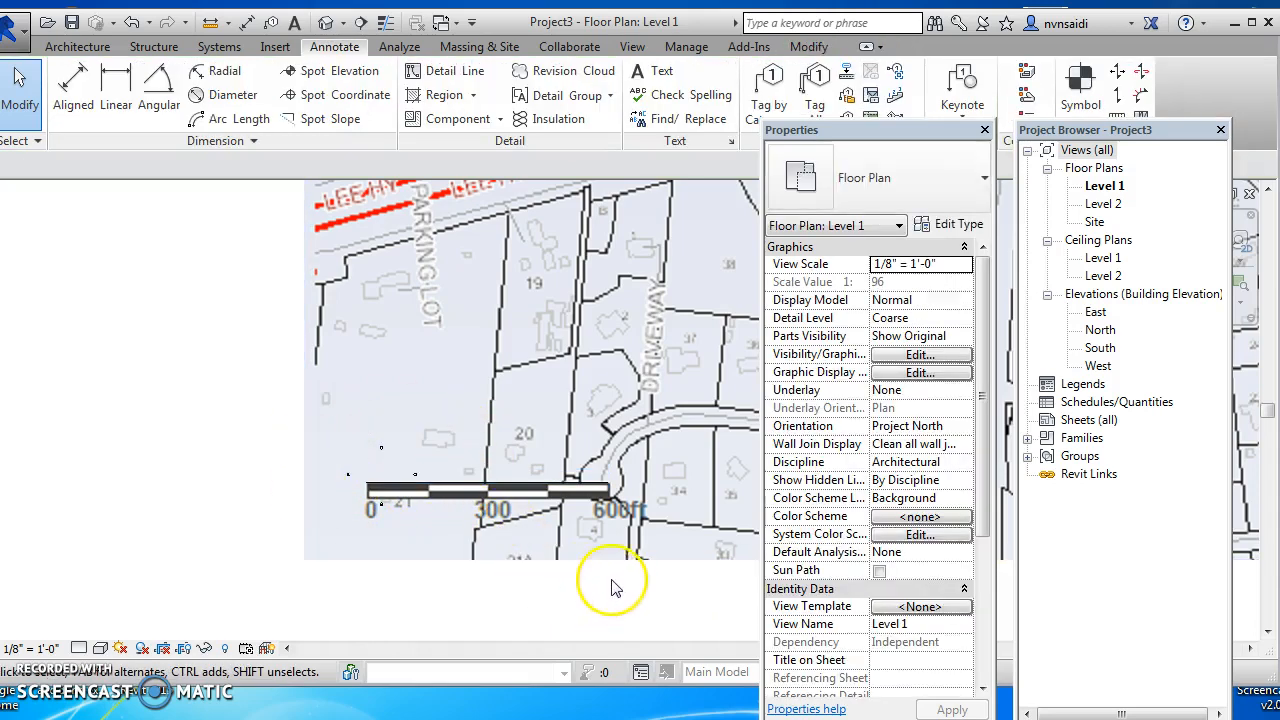
- Move the site image and detail line together from the image's centre to the middle of the elevation markers
{"action": "left_click", "coordinate": [596, 477]}
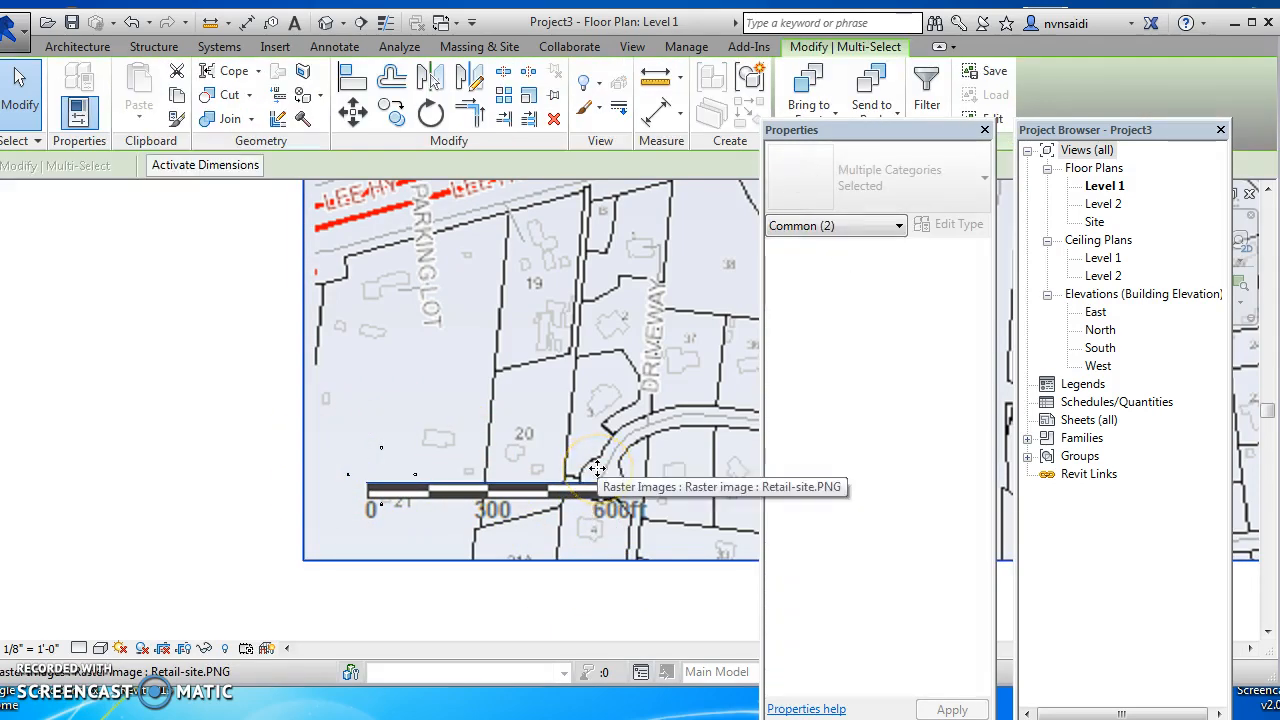
{"action": "scroll", "coordinate": [596, 468], "scroll_direction": "down", "scroll_amount": 5}
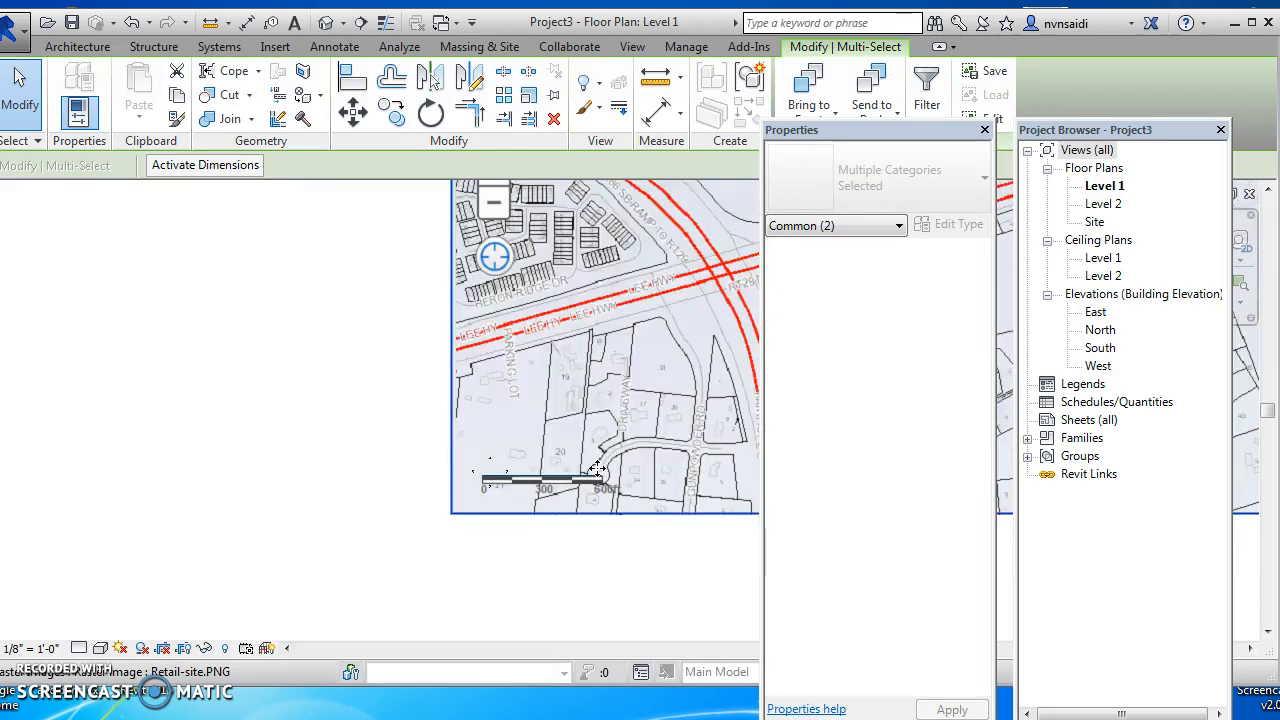
{"action": "left_click_drag", "start_coordinate": [673, 441], "coordinate": [418, 428]}
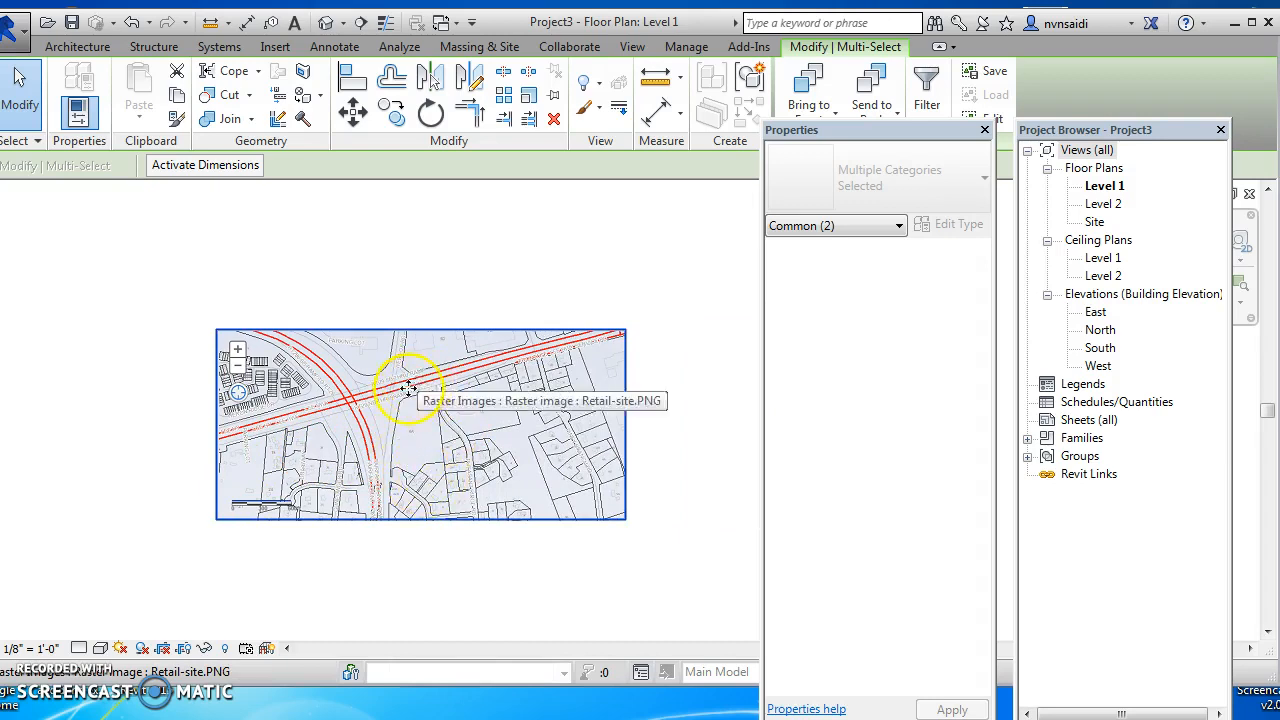
{"action": "left_click", "coordinate": [352, 108]}
{"action": "left_click", "coordinate": [413, 430]}
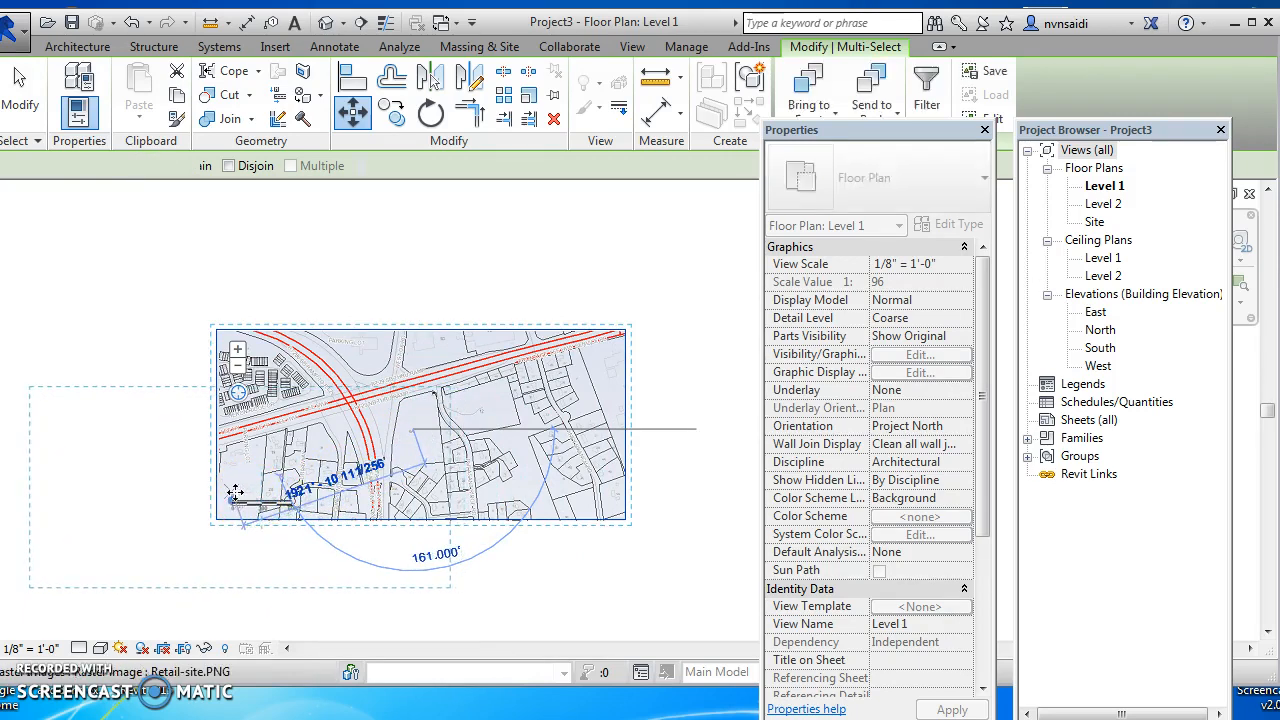
{"action": "left_click", "coordinate": [232, 493]}
{"action": "middle_click_drag", "start_coordinate": [329, 508], "coordinate": [748, 483]}
{"action": "middle_click_drag", "start_coordinate": [666, 536], "coordinate": [446, 529]}
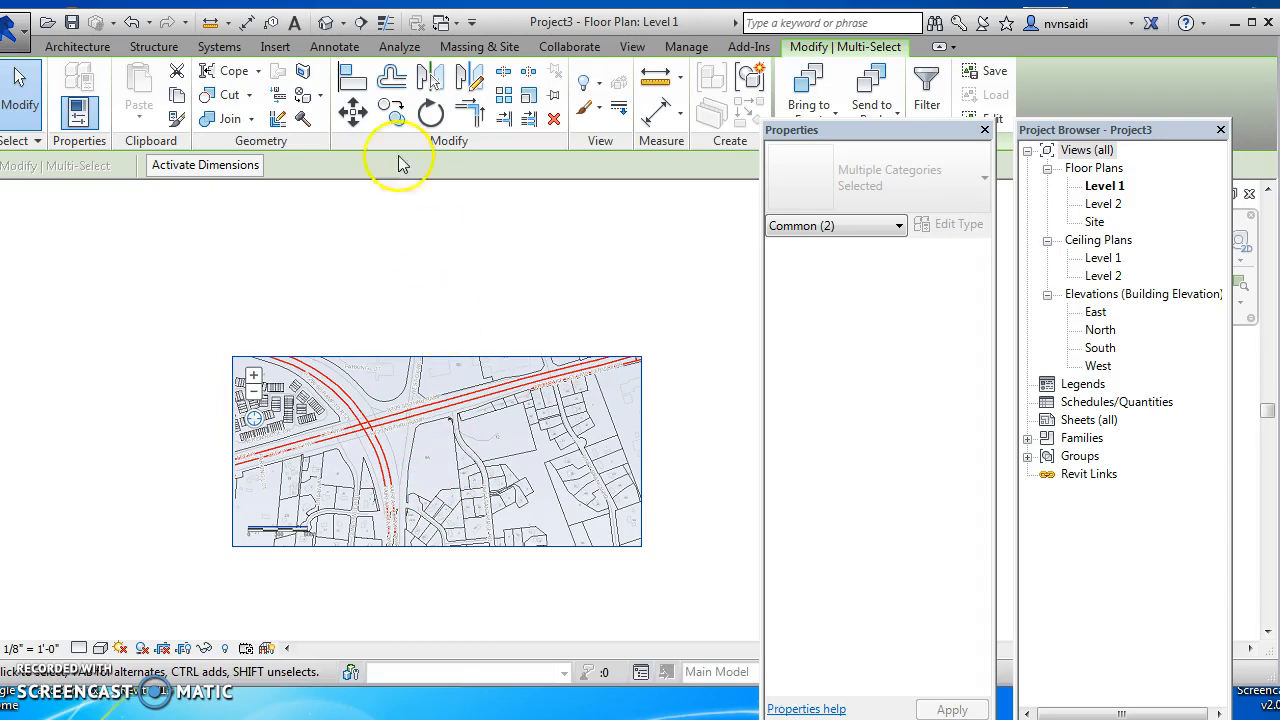
- Draw a small circle in thin detail lines on the open plot just east of the highway intersection
{"action": "left_click", "coordinate": [335, 48]}
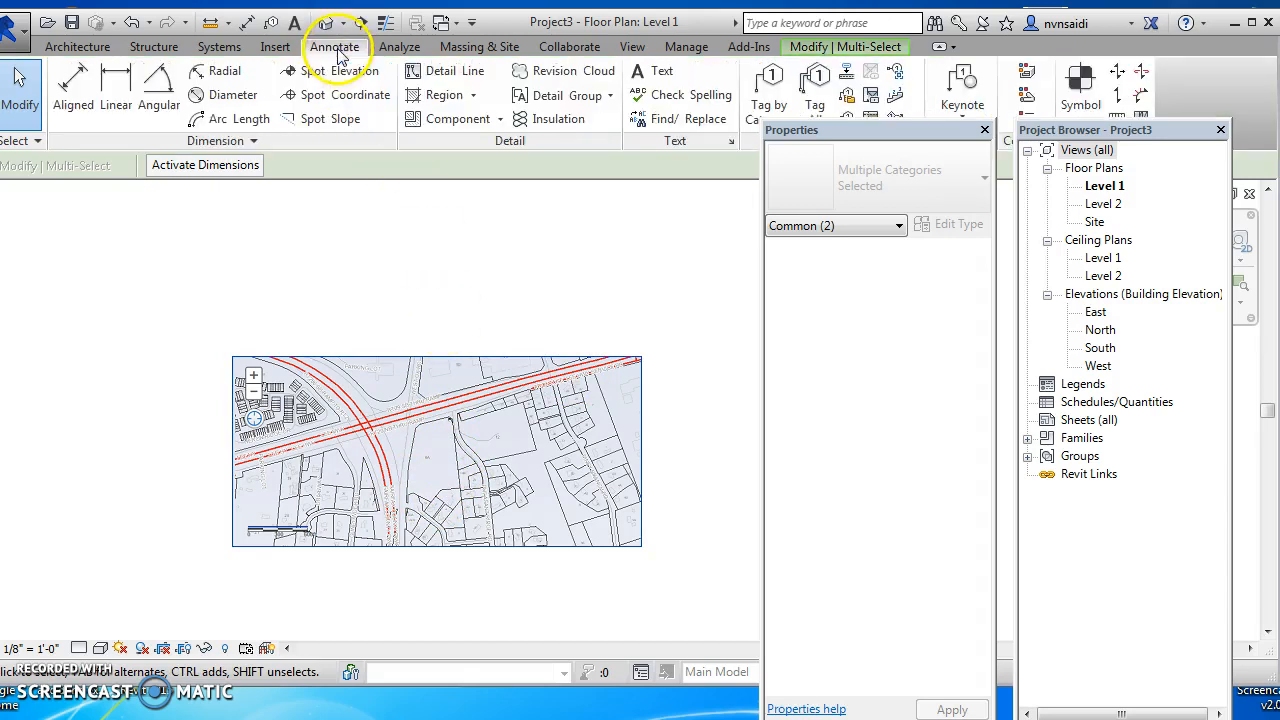
{"action": "left_click", "coordinate": [448, 72]}
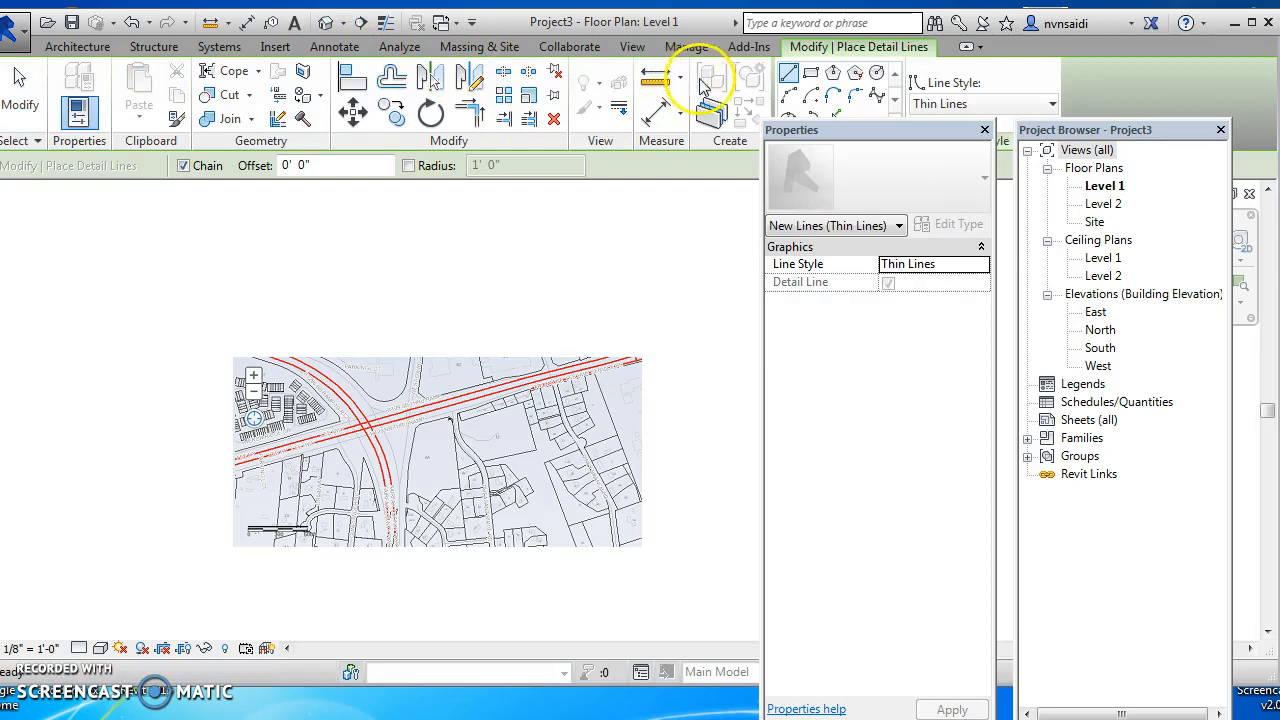
{"action": "left_click", "coordinate": [876, 72]}
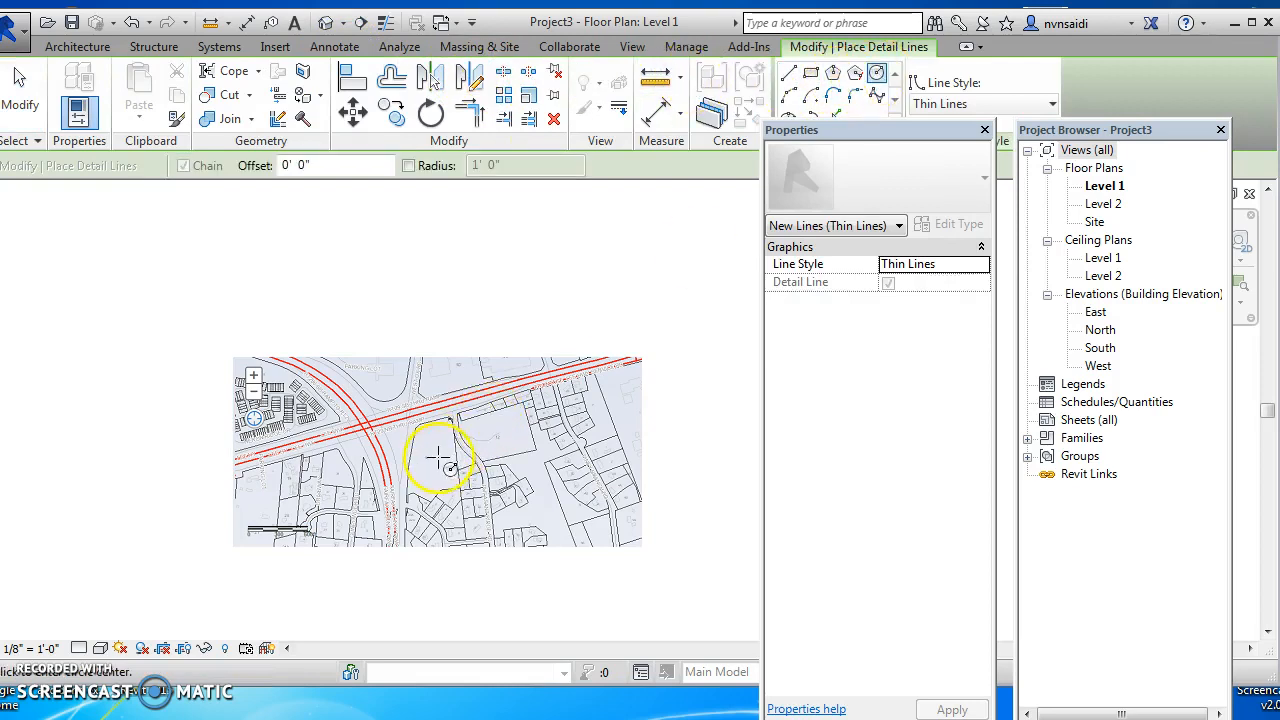
{"action": "left_click", "coordinate": [440, 458]}
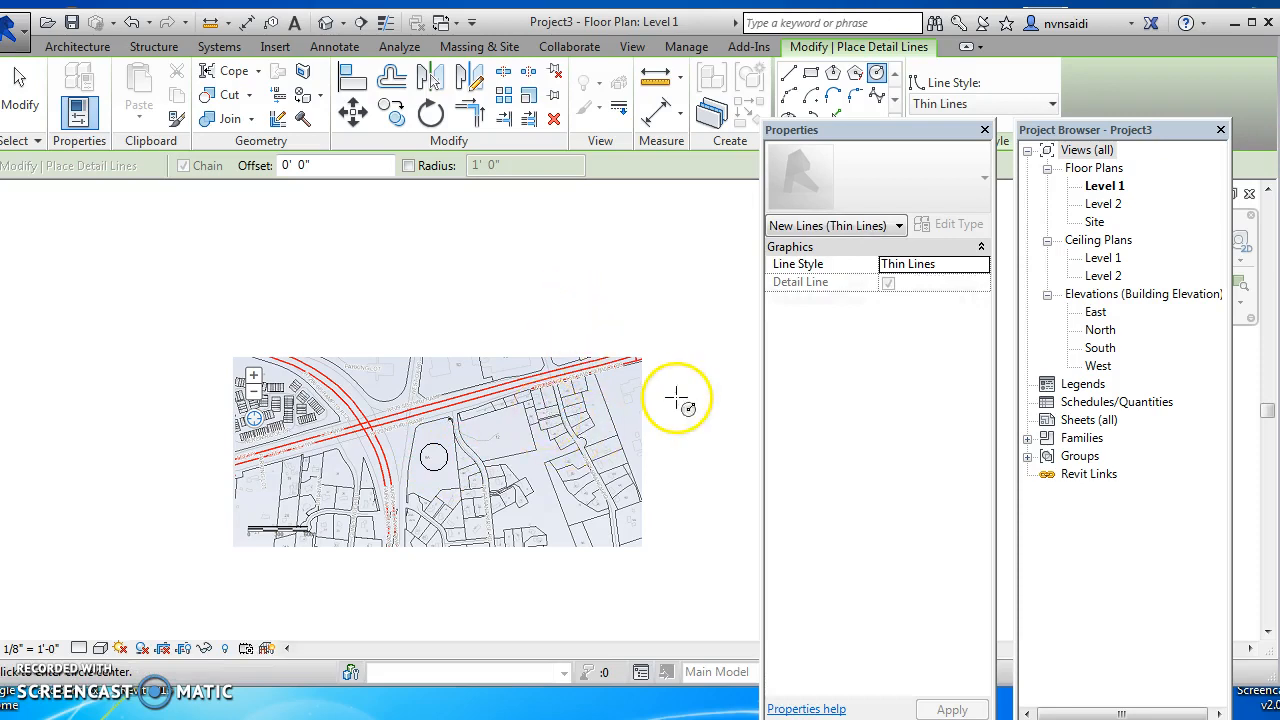
{"action": "key", "text": "Escape"}
{"action": "key", "text": "Escape"}
- Temporarily hide the Retail-site raster image in the Level 1 view, using the hide element option
{"action": "left_click", "coordinate": [643, 425]}
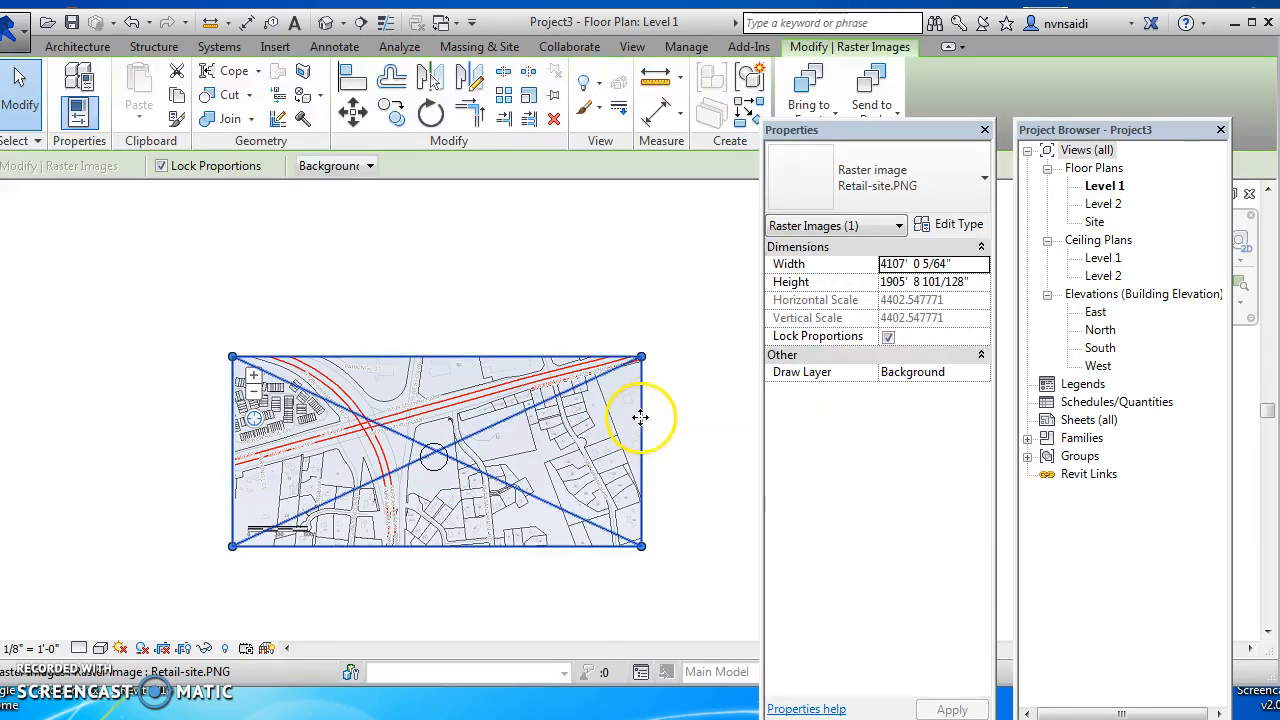
{"action": "left_click", "coordinate": [204, 648]}
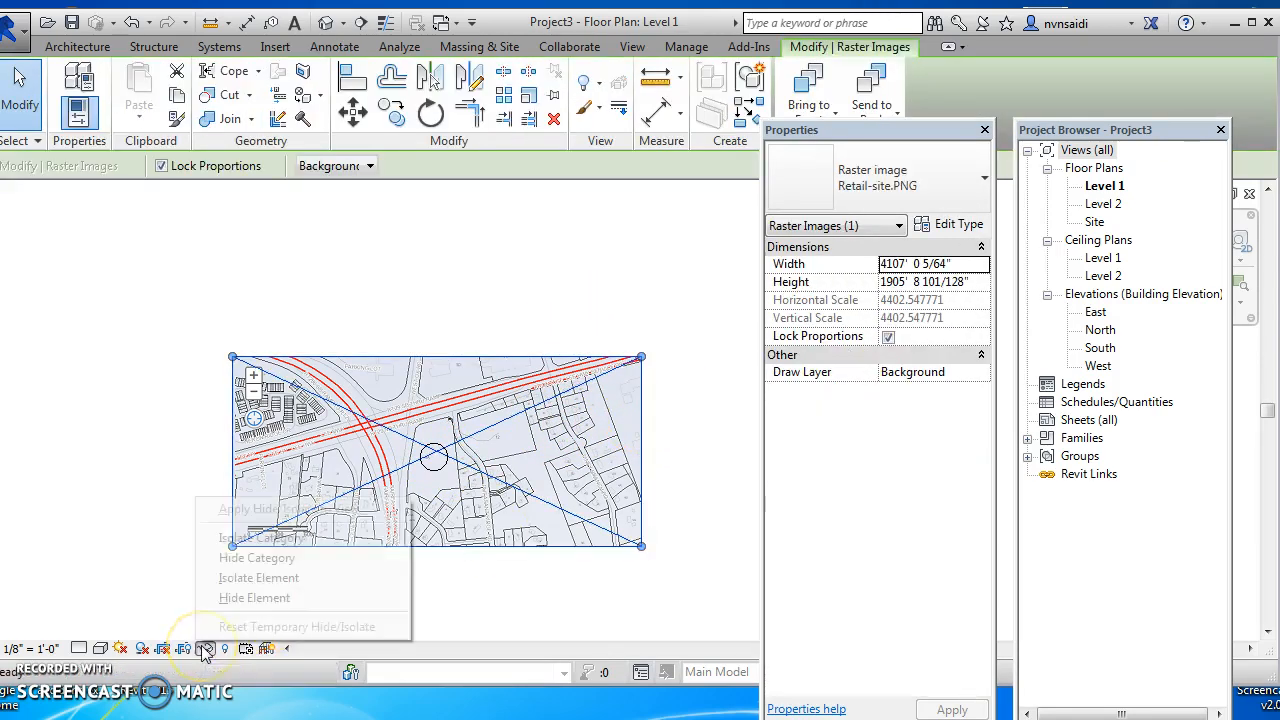
{"action": "left_click", "coordinate": [235, 598]}
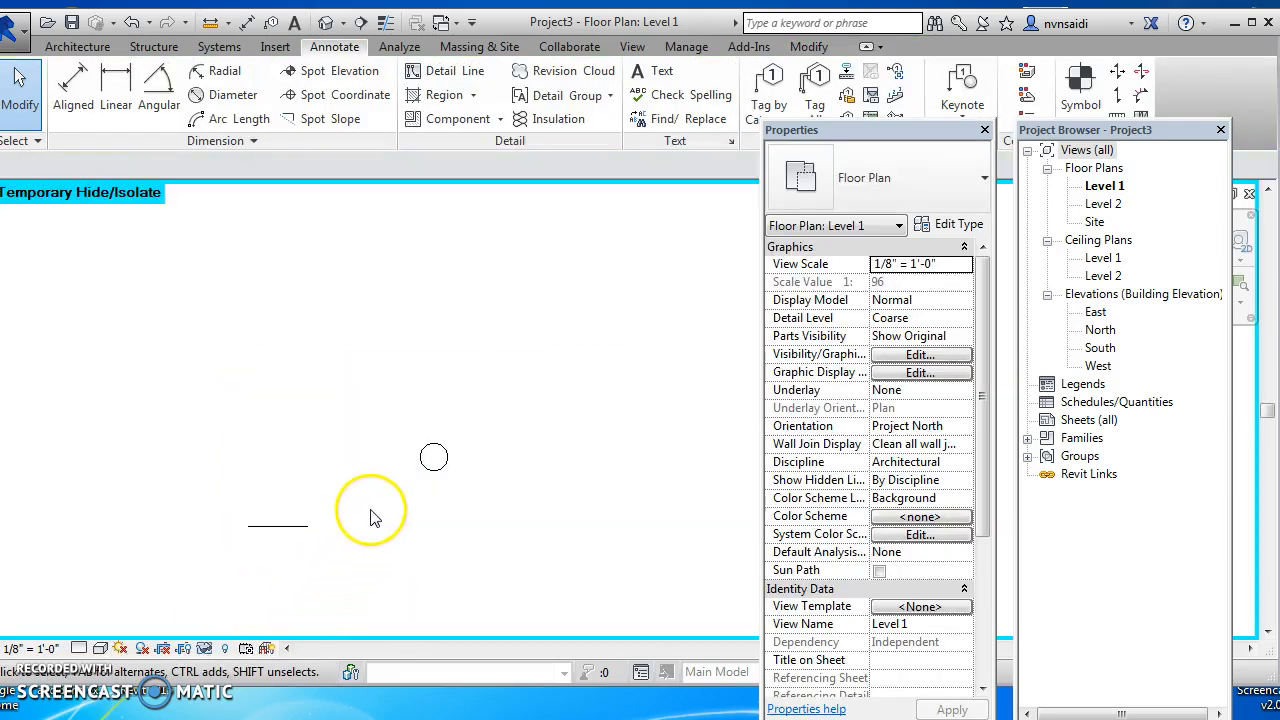
{"action": "scroll", "coordinate": [409, 510], "scroll_direction": "down", "scroll_amount": 4}
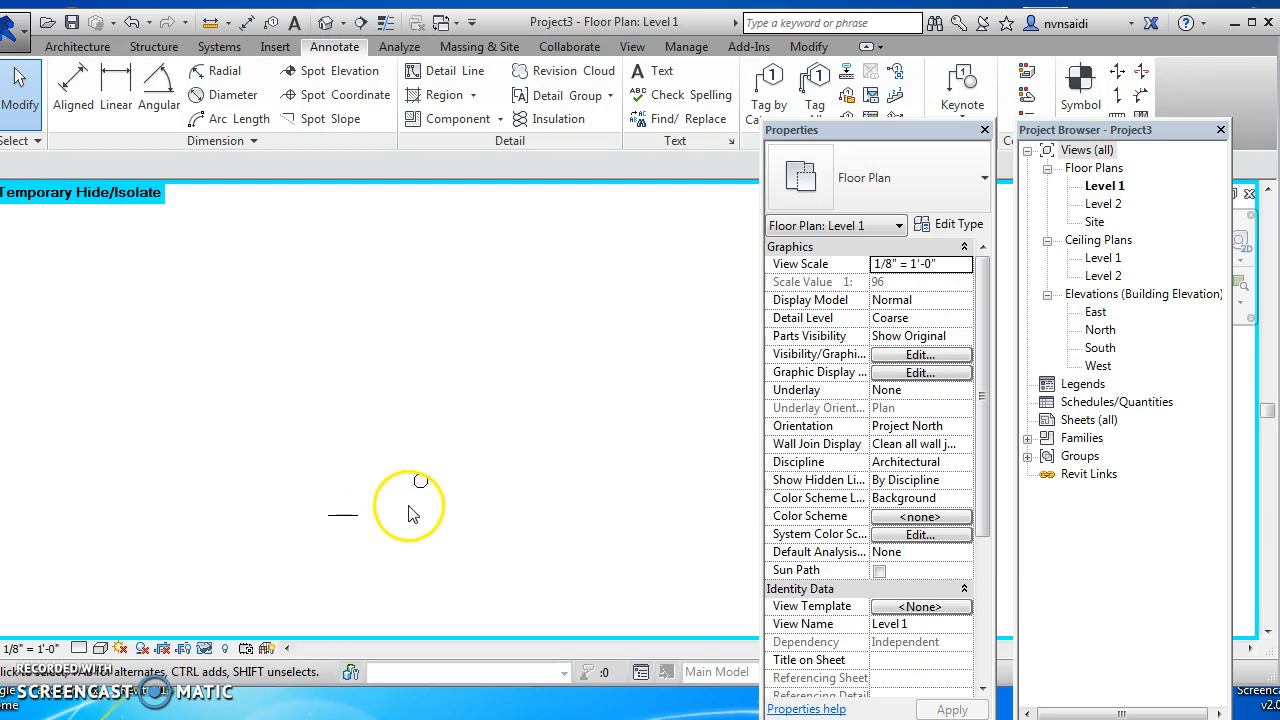
- Delete the detail-line circle around the elevation markers and reset the temporary hide so the site image is shown
{"action": "scroll", "coordinate": [424, 512], "scroll_direction": "up", "scroll_amount": 4}
{"action": "scroll", "coordinate": [424, 510], "scroll_direction": "up", "scroll_amount": 2}
{"action": "middle_click_drag", "start_coordinate": [367, 335], "coordinate": [475, 475]}
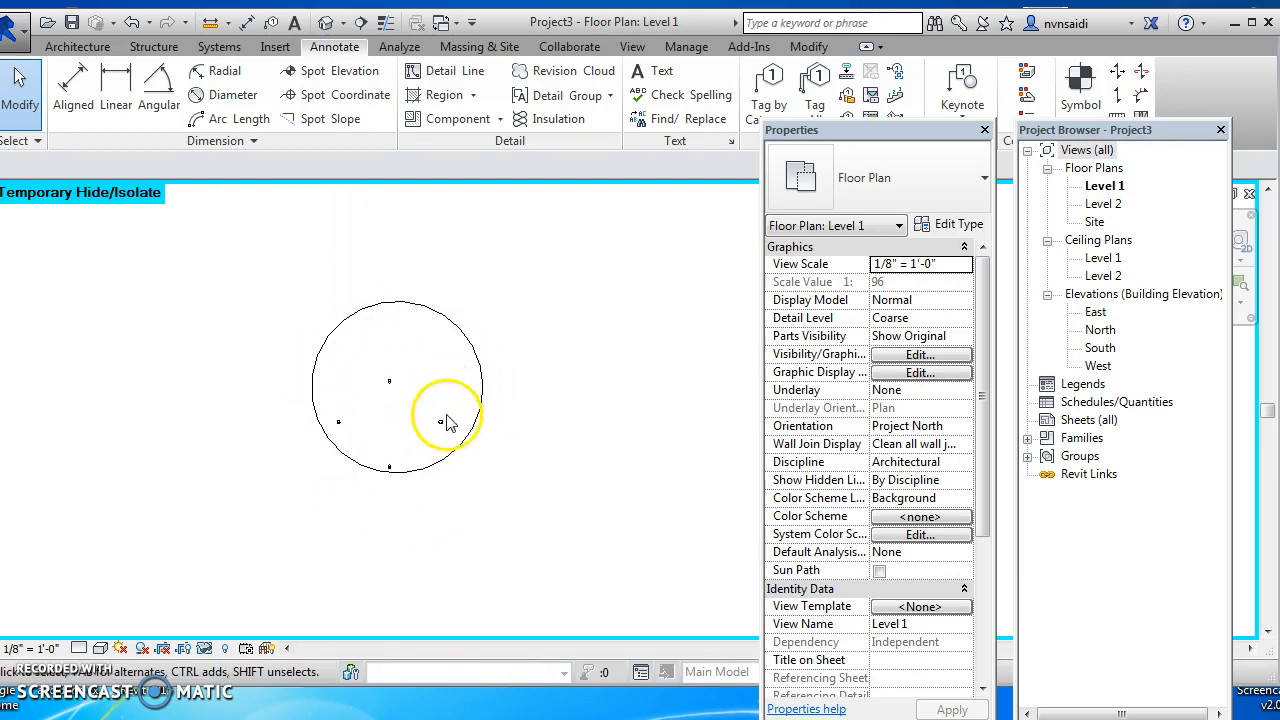
{"action": "left_click", "coordinate": [449, 465]}
{"action": "key", "text": "Delete"}
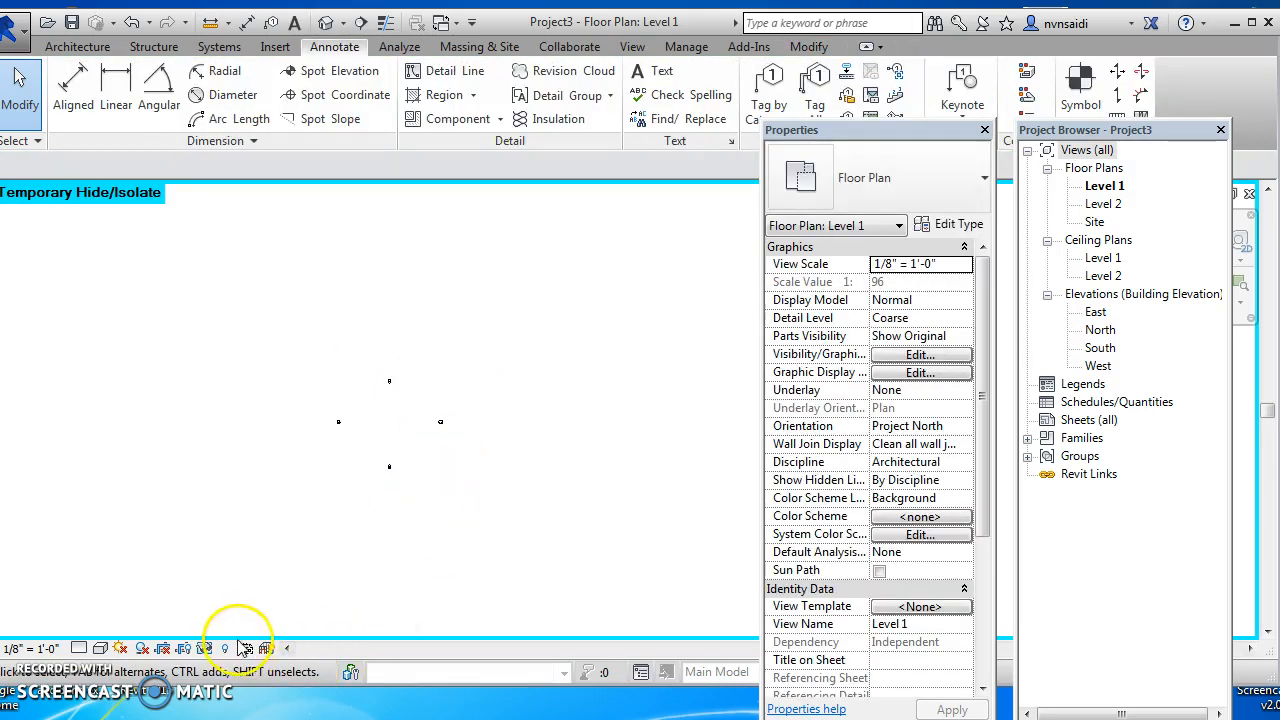
{"action": "left_click", "coordinate": [205, 649]}
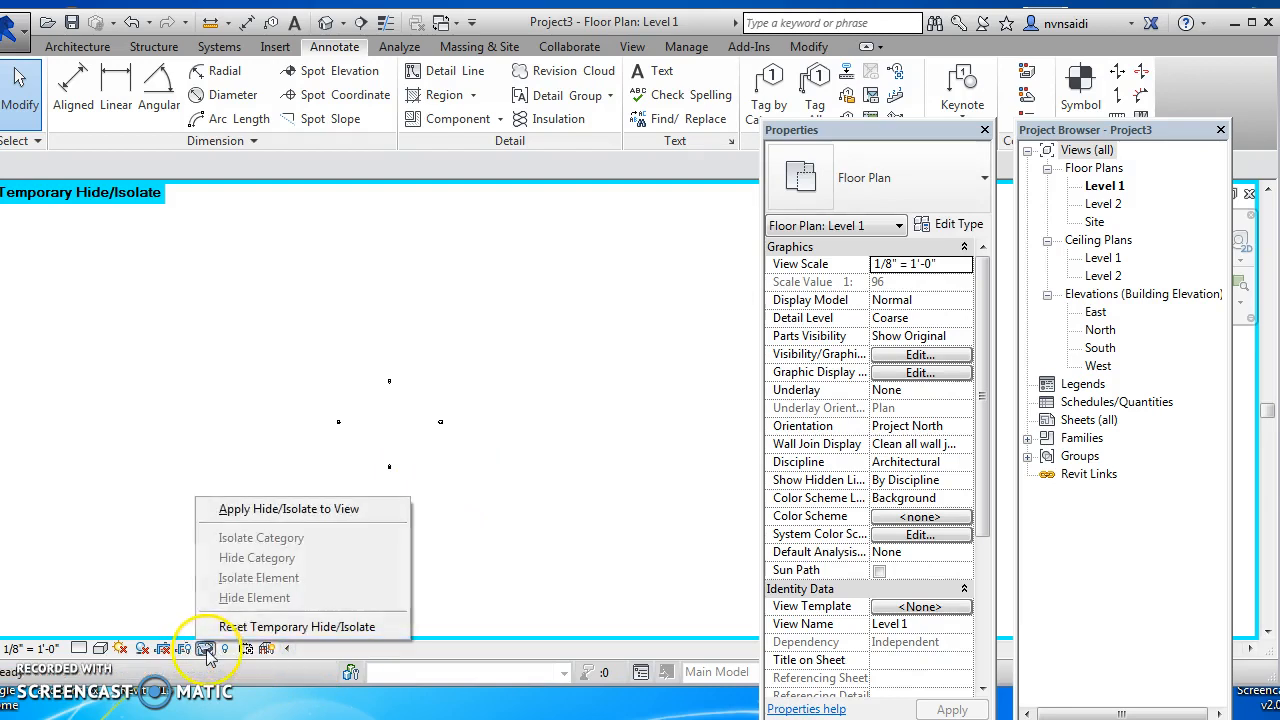
{"action": "left_click", "coordinate": [255, 627]}
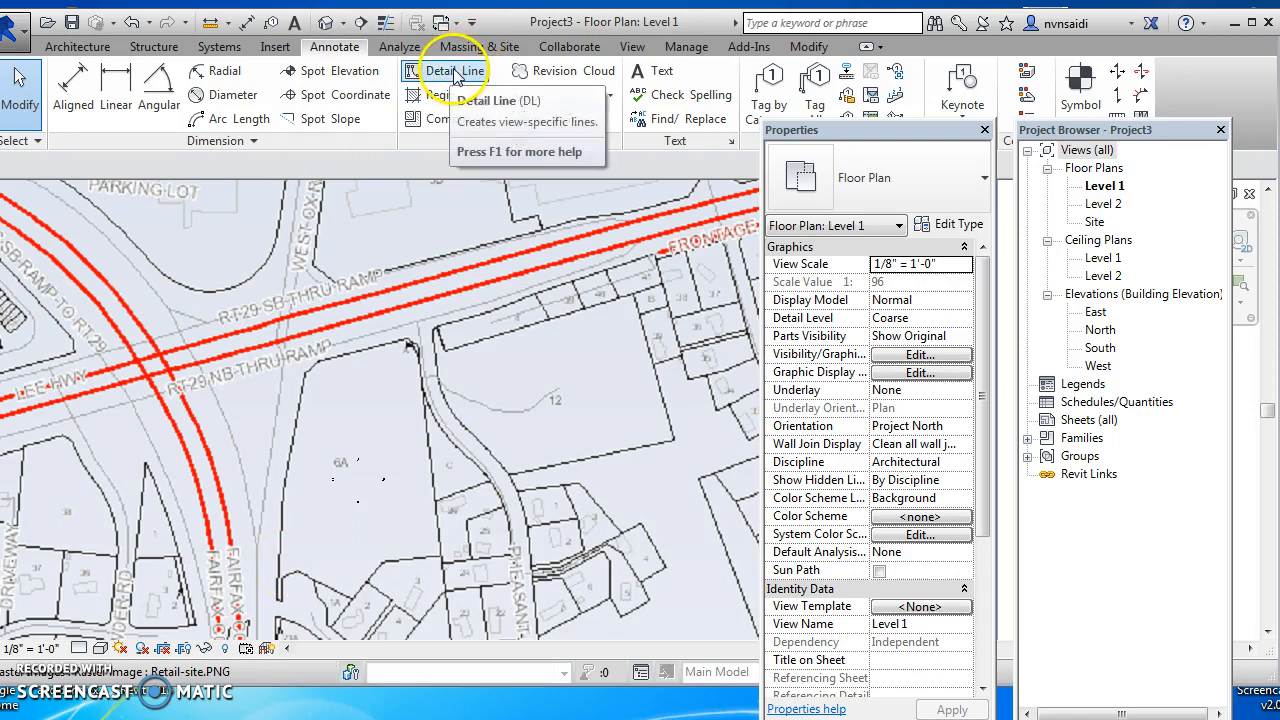
- Create a new line style named 1-construction as a subcategory of Lines
{"action": "left_click", "coordinate": [685, 48]}
{"action": "left_click", "coordinate": [640, 112]}
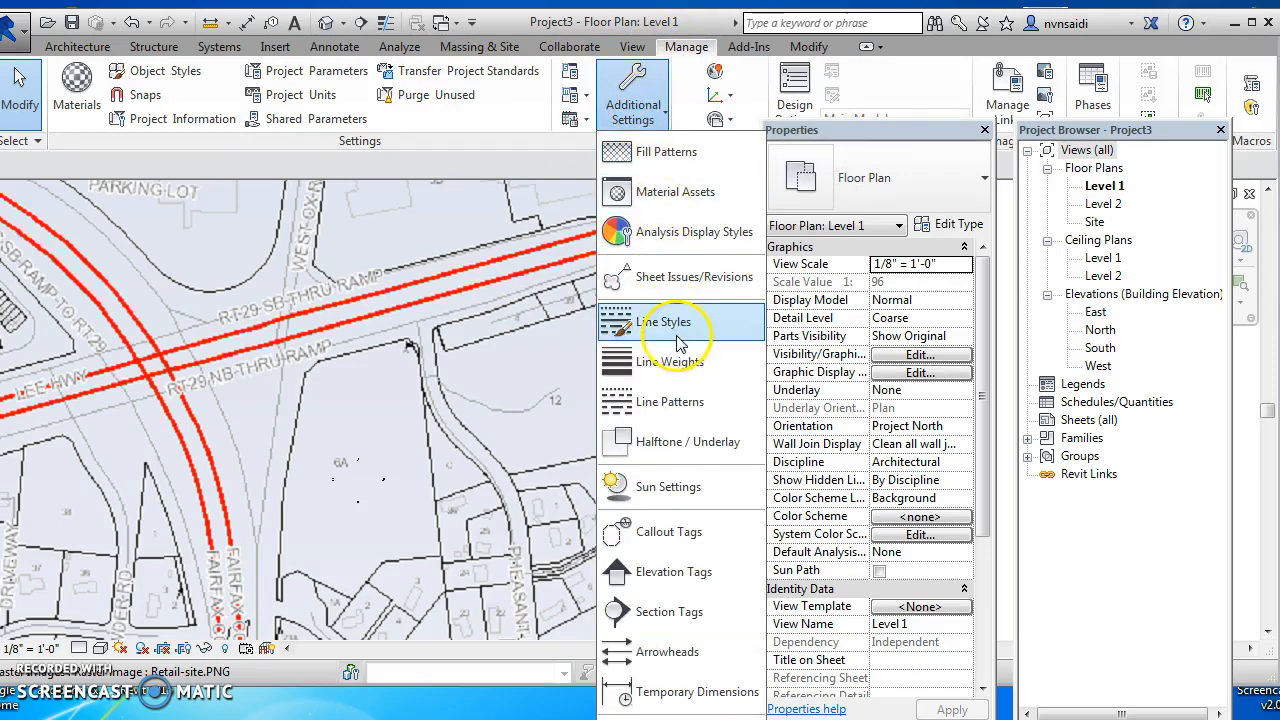
{"action": "left_click", "coordinate": [672, 330]}
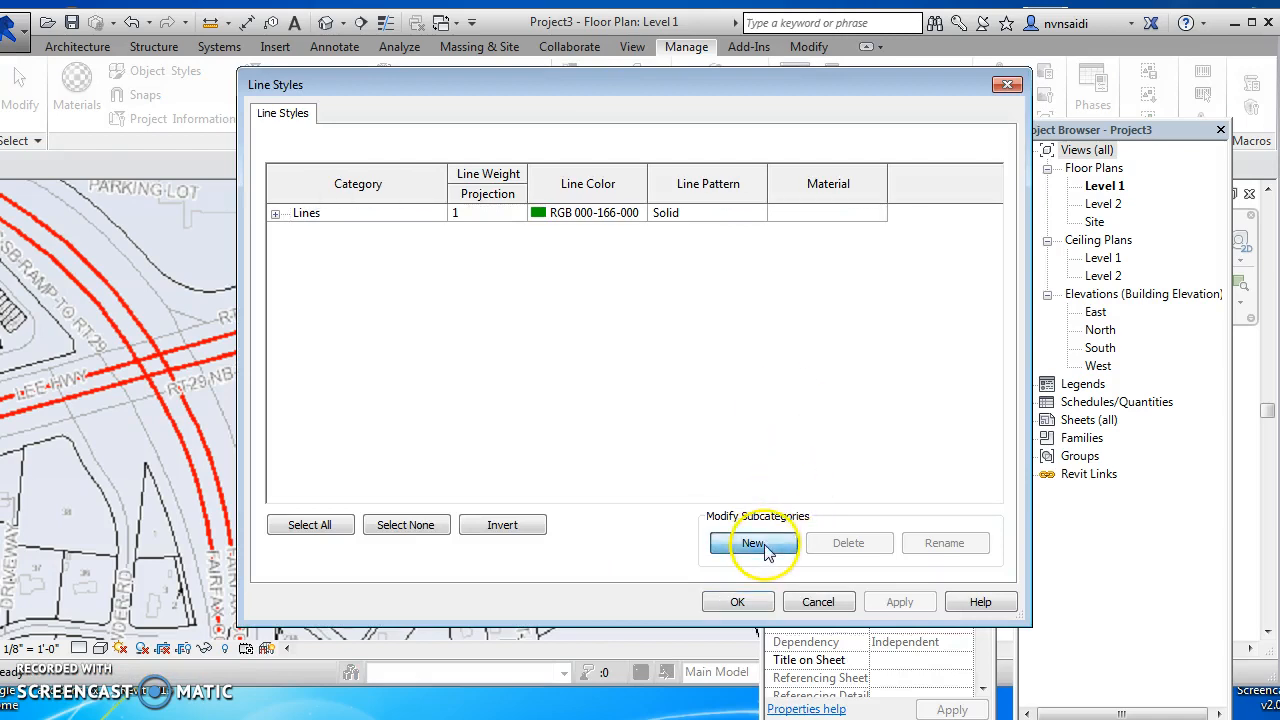
{"action": "left_click", "coordinate": [765, 548]}
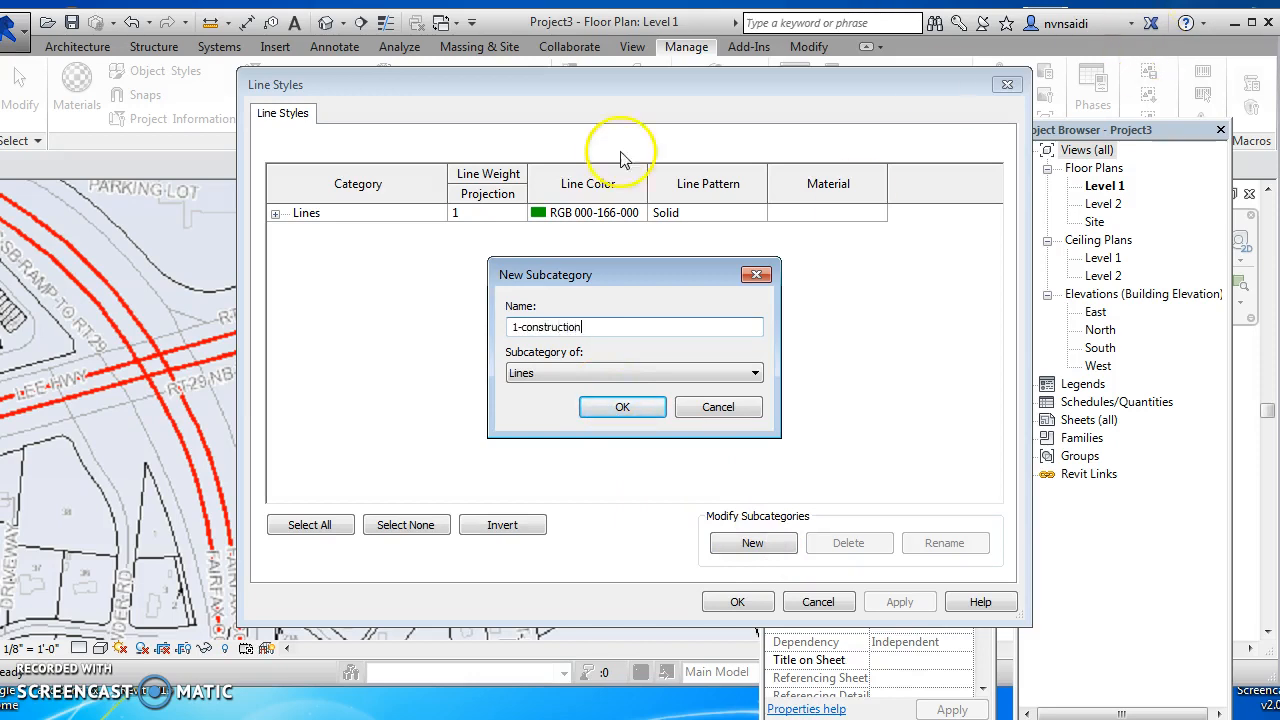
{"action": "left_click", "coordinate": [643, 409]}
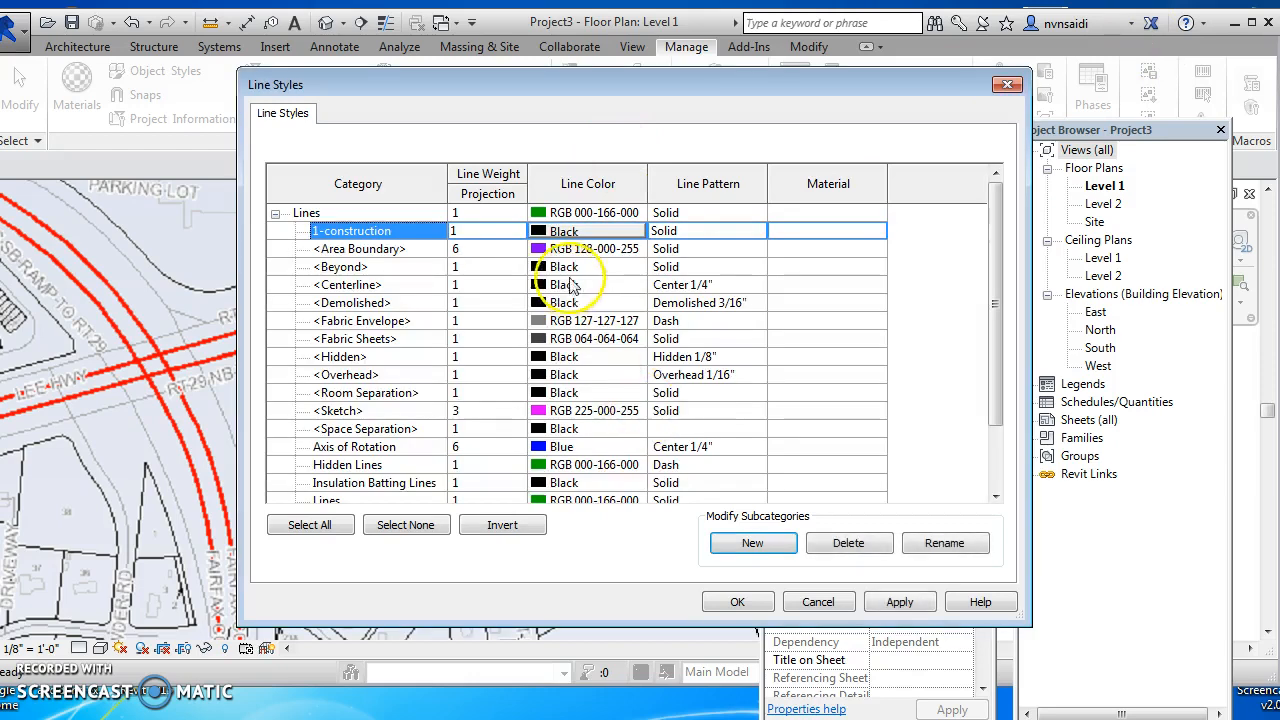
- Set the 1-construction line style's colour to orange, RGB 255-128-000, and accept the line styles
{"action": "left_click", "coordinate": [560, 231]}
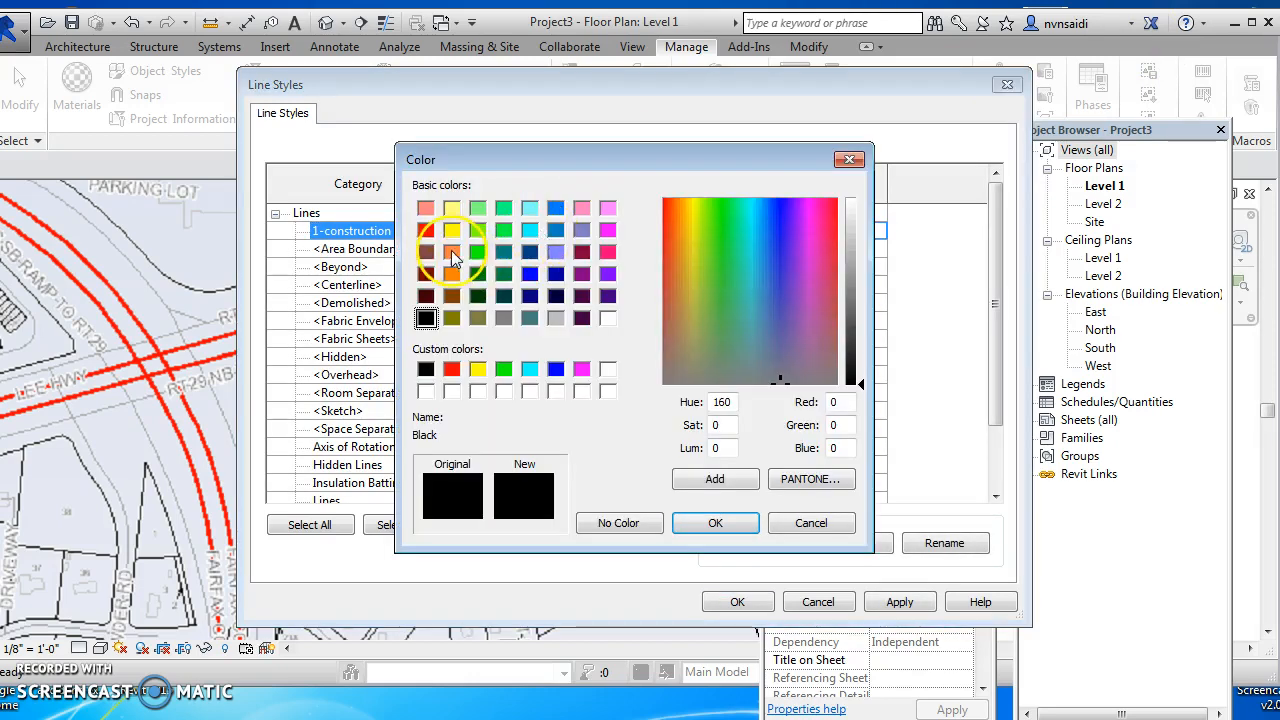
{"action": "left_click", "coordinate": [452, 274]}
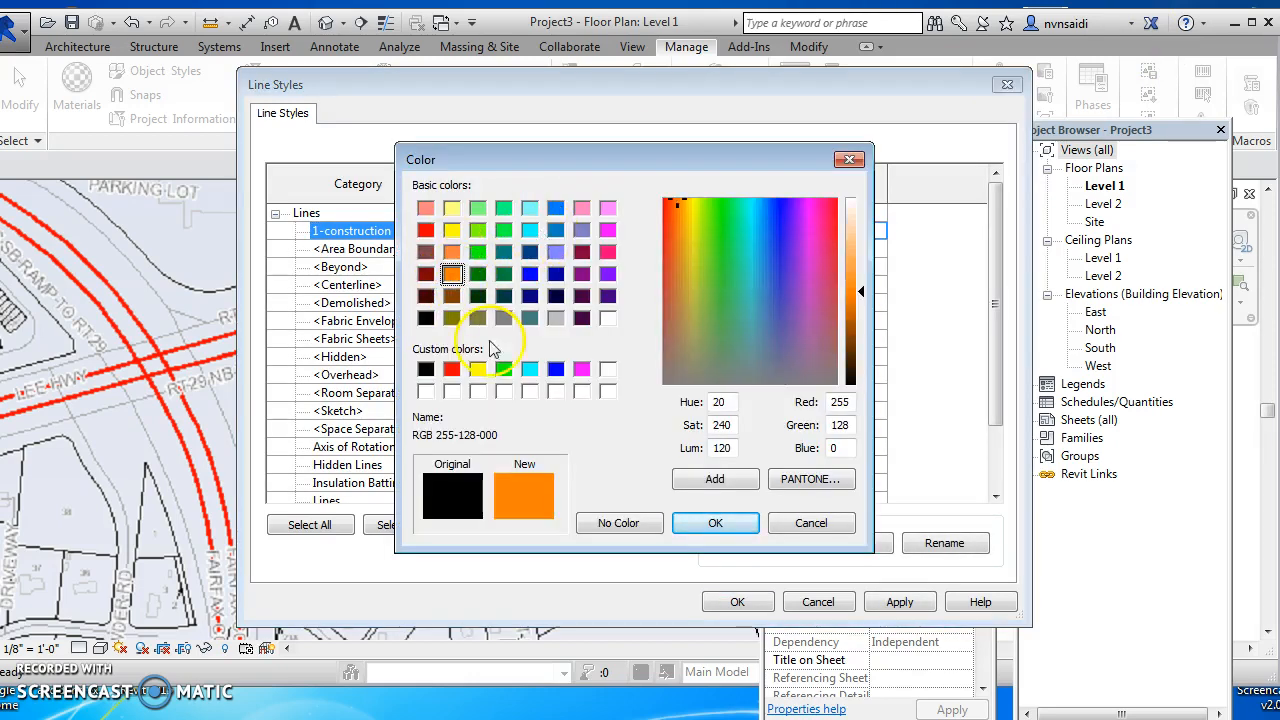
{"action": "left_click", "coordinate": [697, 524]}
{"action": "left_click", "coordinate": [735, 602]}
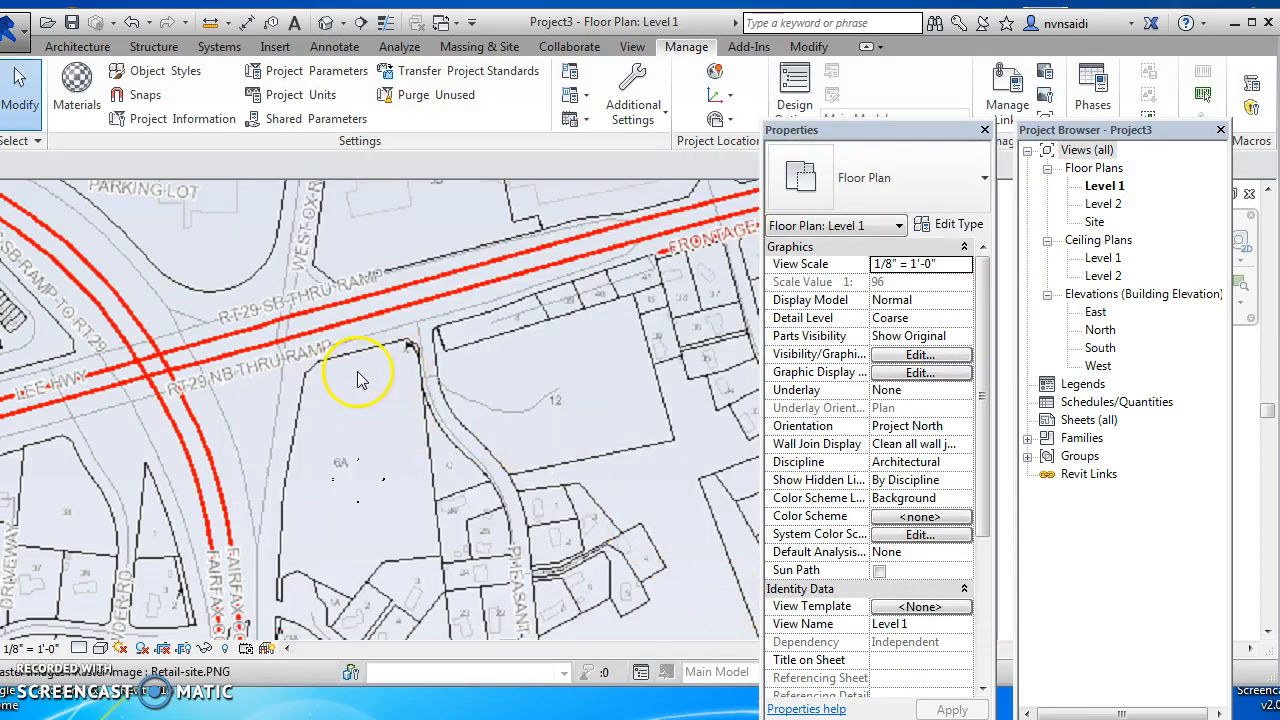
- Trace the west boundary of plot 6A upward from its southwest corner with chained detail lines in the 1-construction style
{"action": "left_click", "coordinate": [334, 47]}
{"action": "left_click", "coordinate": [421, 82]}
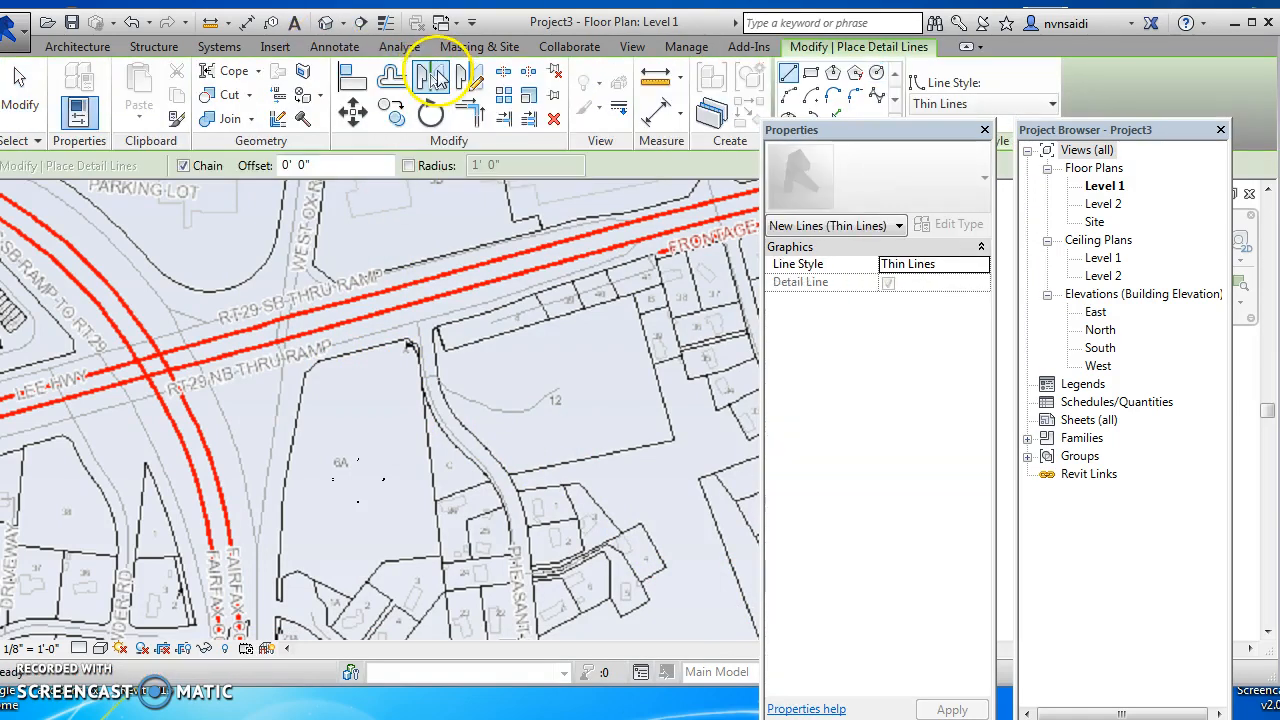
{"action": "left_click", "coordinate": [1053, 104]}
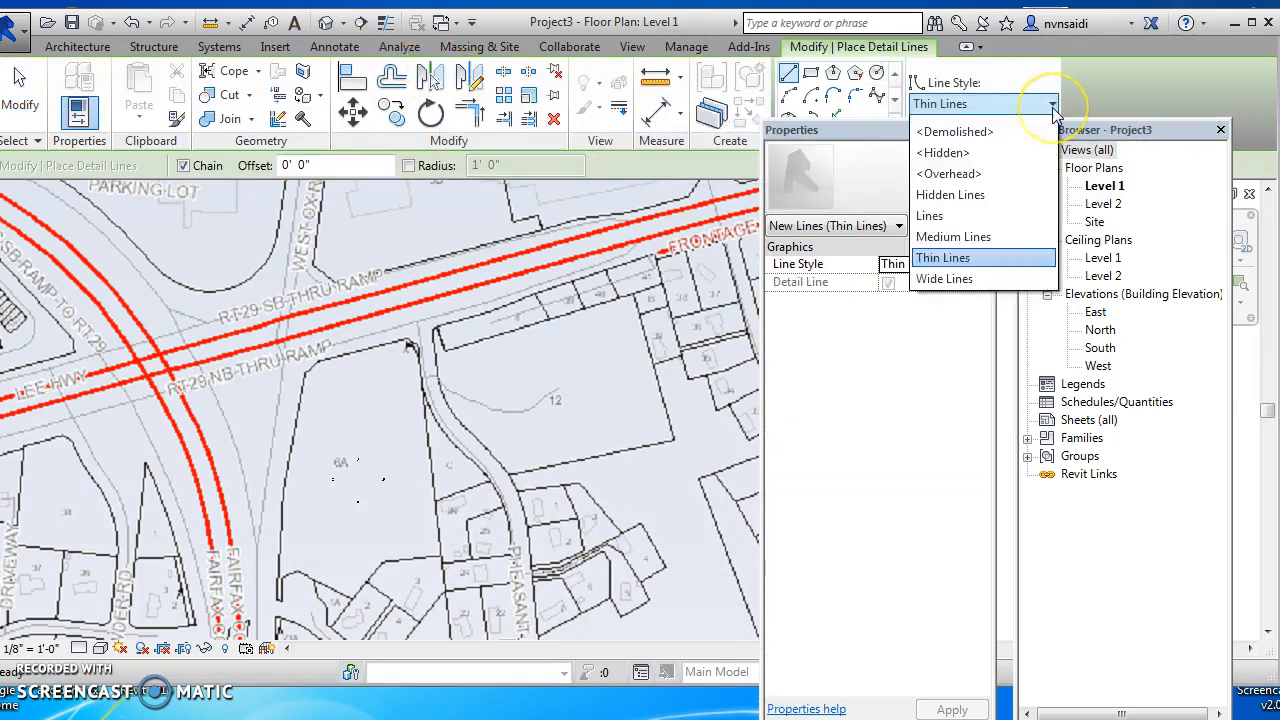
{"action": "left_click", "coordinate": [1000, 127]}
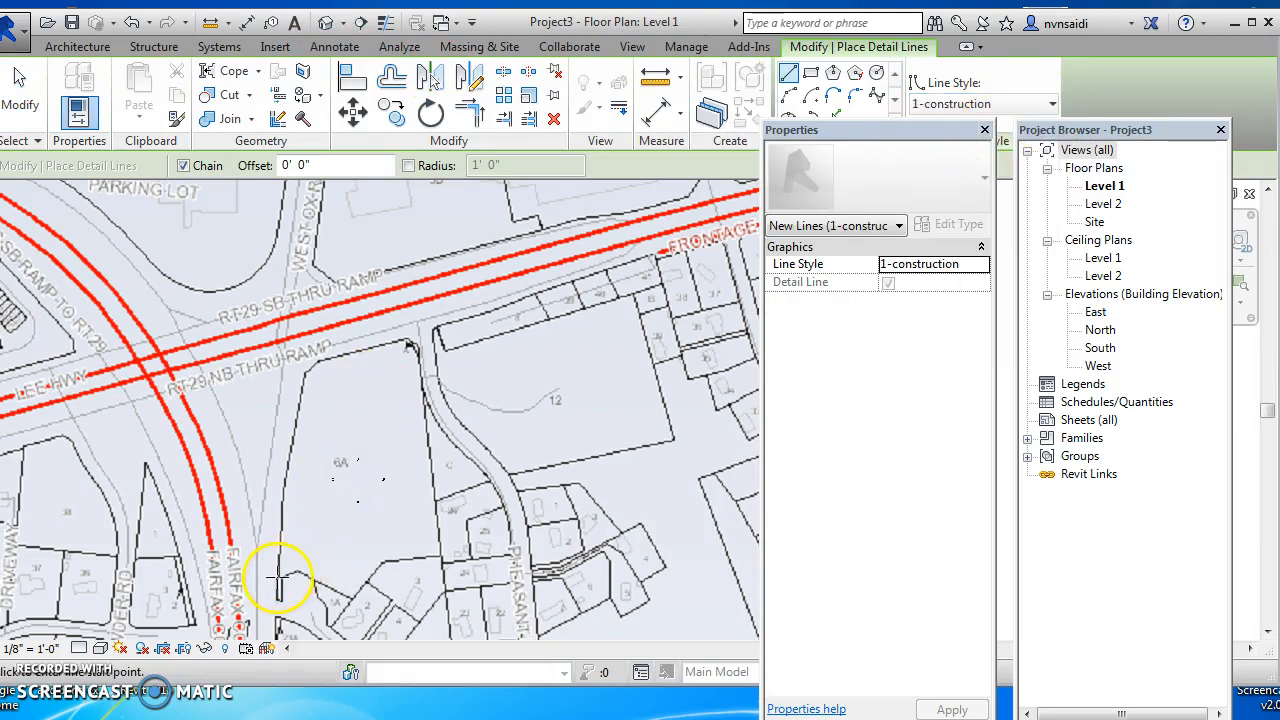
{"action": "scroll", "coordinate": [284, 578], "scroll_direction": "up", "scroll_amount": 4}
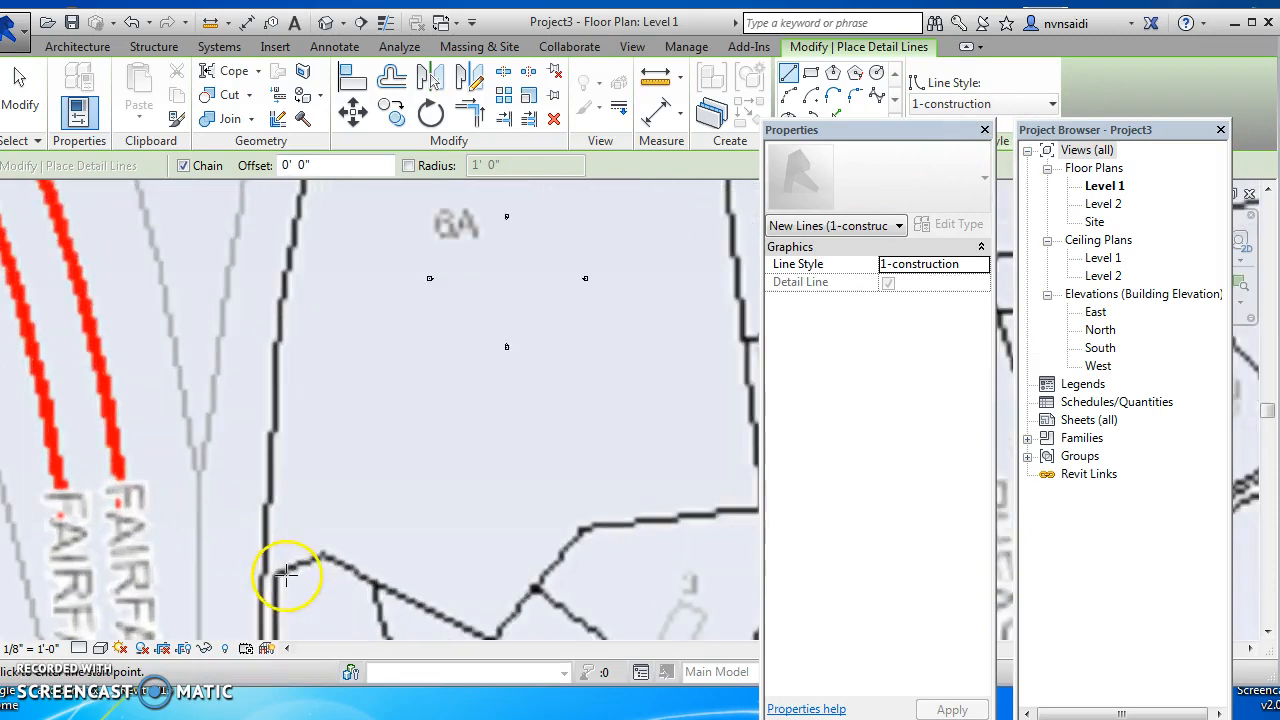
{"action": "left_click", "coordinate": [262, 572]}
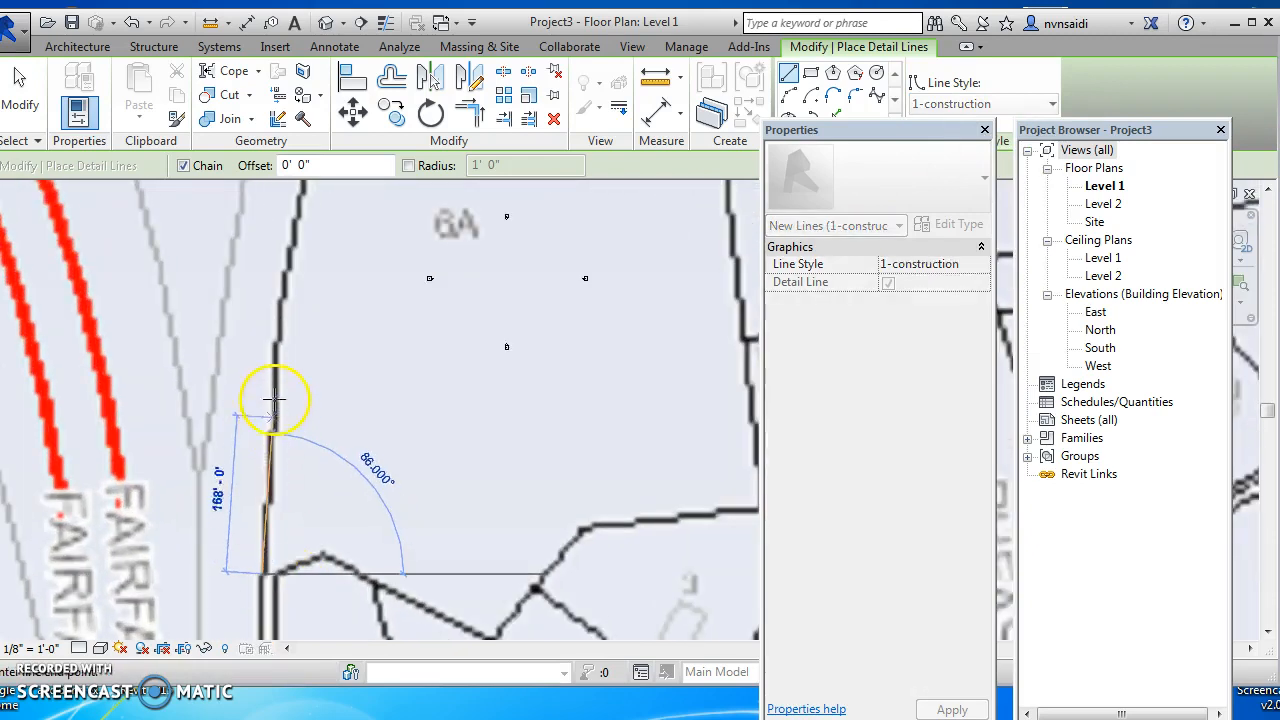
{"action": "left_click", "coordinate": [286, 277]}
{"action": "scroll", "coordinate": [320, 380], "scroll_direction": "down", "scroll_amount": 1}
{"action": "middle_click_drag", "start_coordinate": [320, 380], "coordinate": [325, 593]}
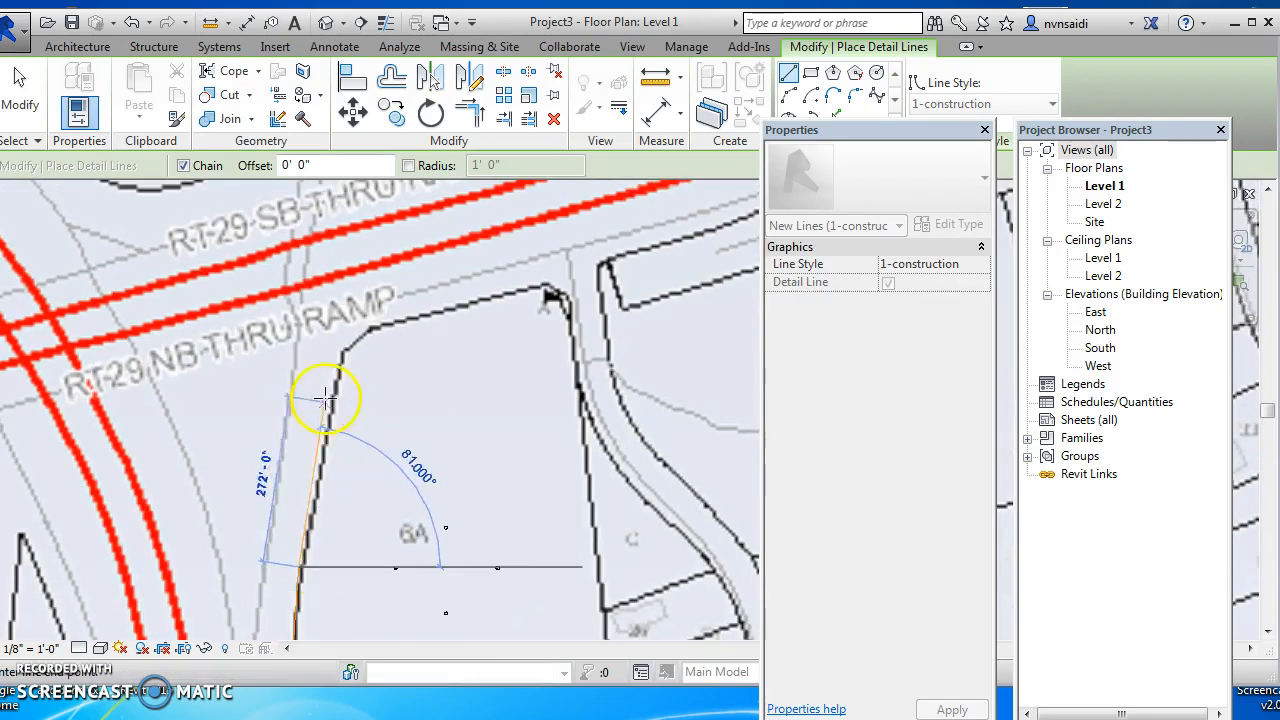
{"action": "left_click", "coordinate": [342, 350]}
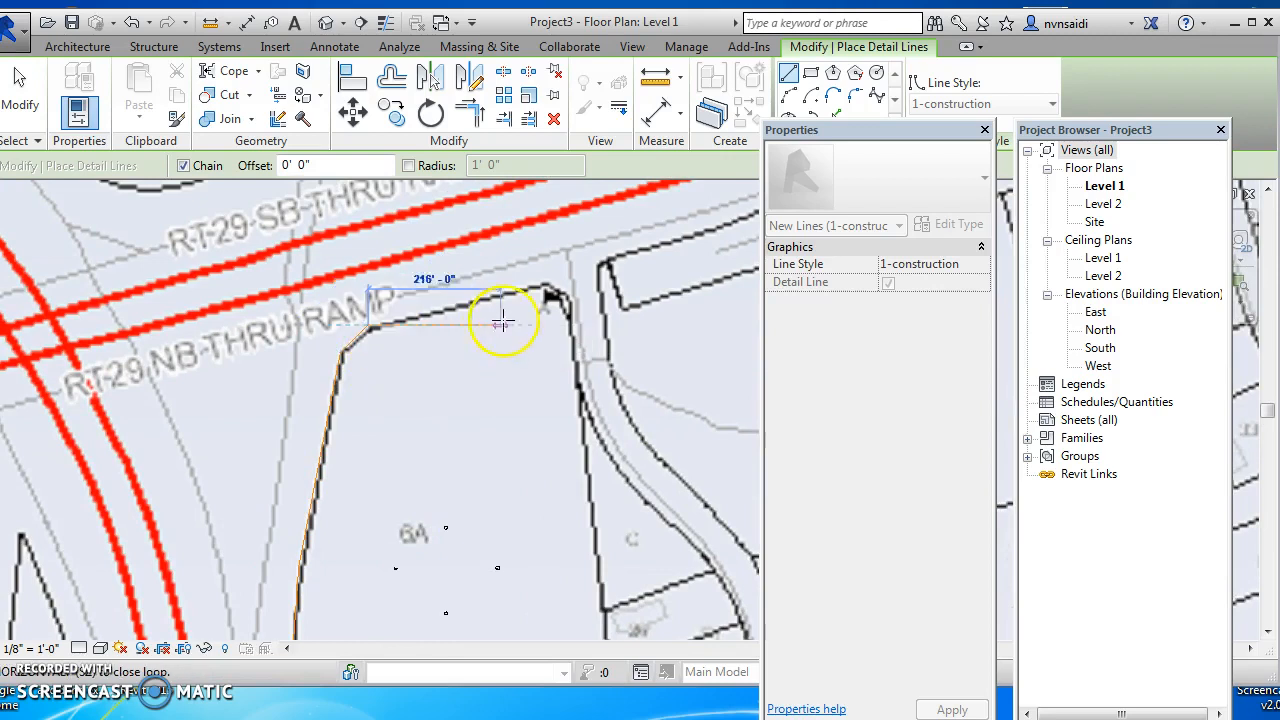
- Continue the chained boundary along plot 6A's north edge, across the northeast corner and down the east side to the southeast corner
{"action": "scroll", "coordinate": [543, 300], "scroll_direction": "up", "scroll_amount": 4}
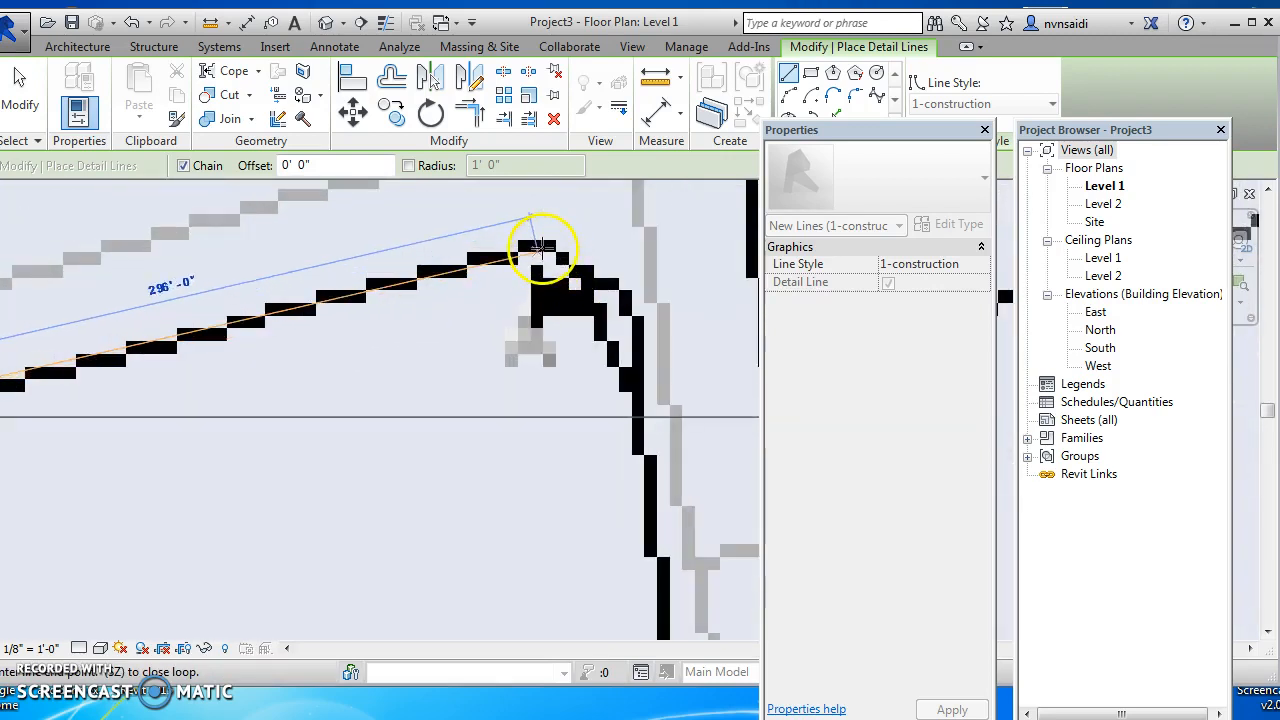
{"action": "left_click", "coordinate": [535, 252]}
{"action": "left_click", "coordinate": [637, 322]}
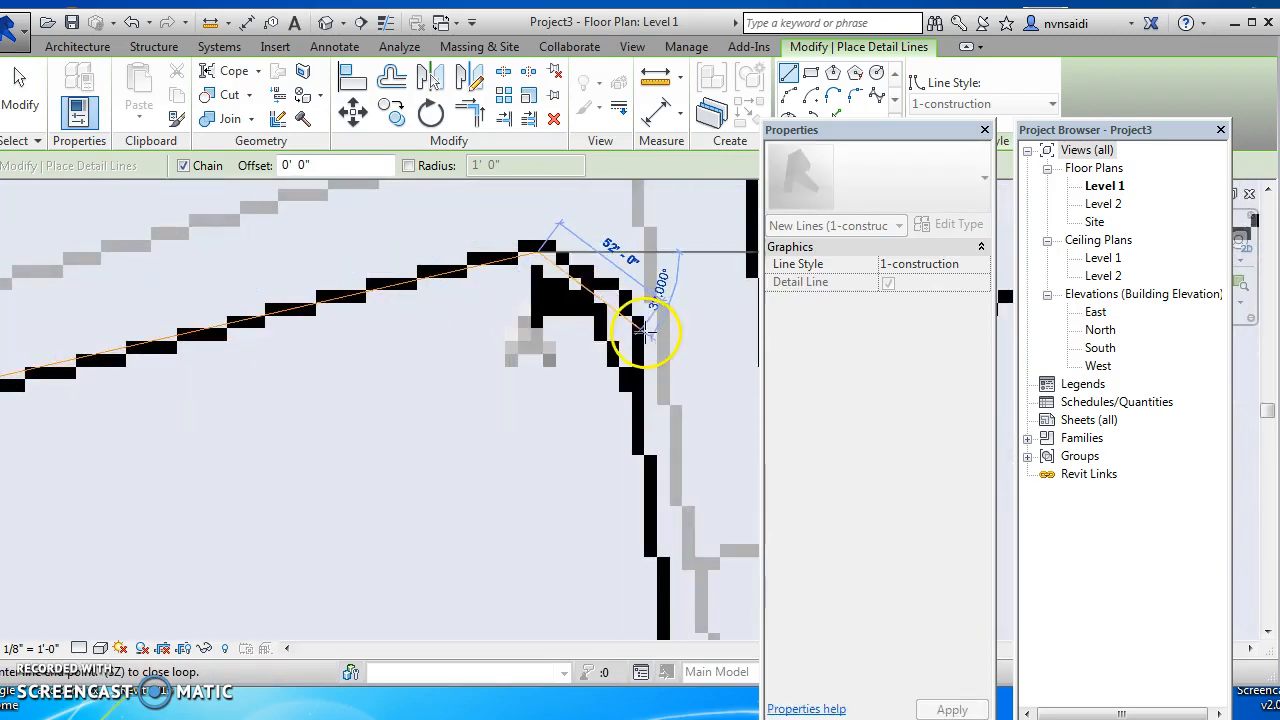
{"action": "scroll", "coordinate": [651, 480], "scroll_direction": "down", "scroll_amount": 3}
{"action": "scroll", "coordinate": [652, 480], "scroll_direction": "down", "scroll_amount": 4}
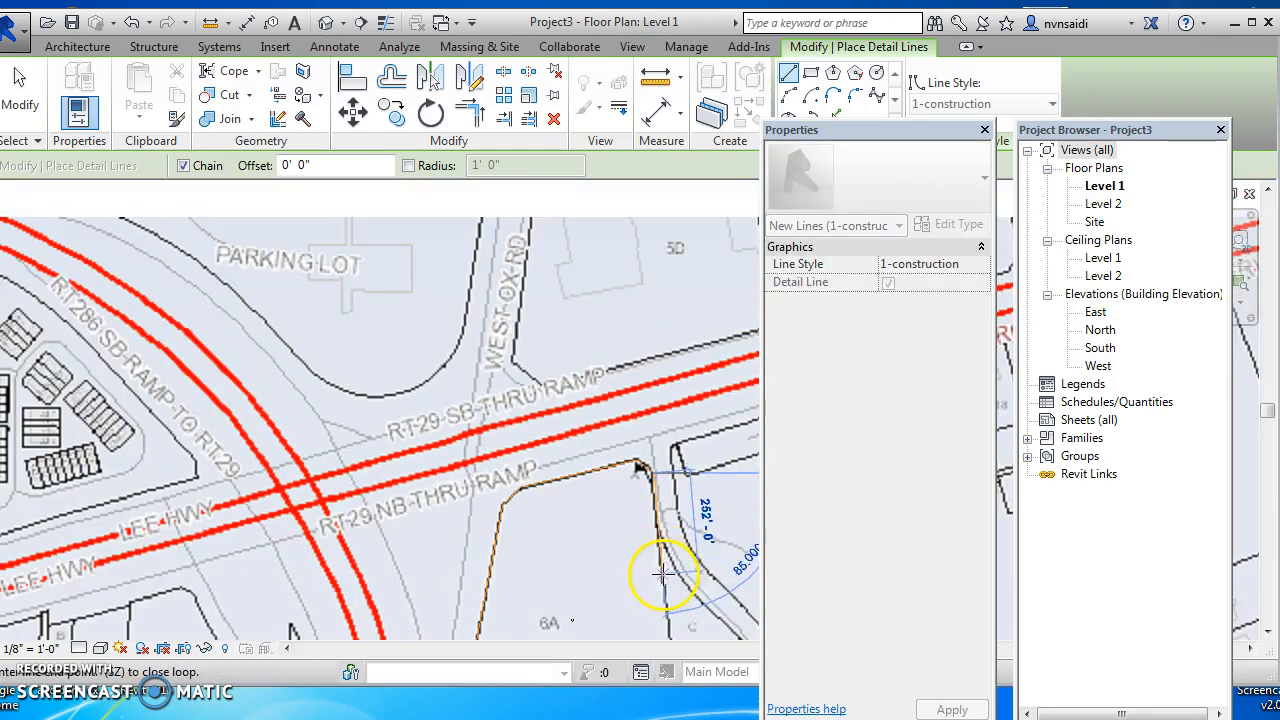
{"action": "scroll", "coordinate": [663, 575], "scroll_direction": "down", "scroll_amount": 3}
{"action": "middle_click_drag", "start_coordinate": [663, 574], "coordinate": [578, 337]}
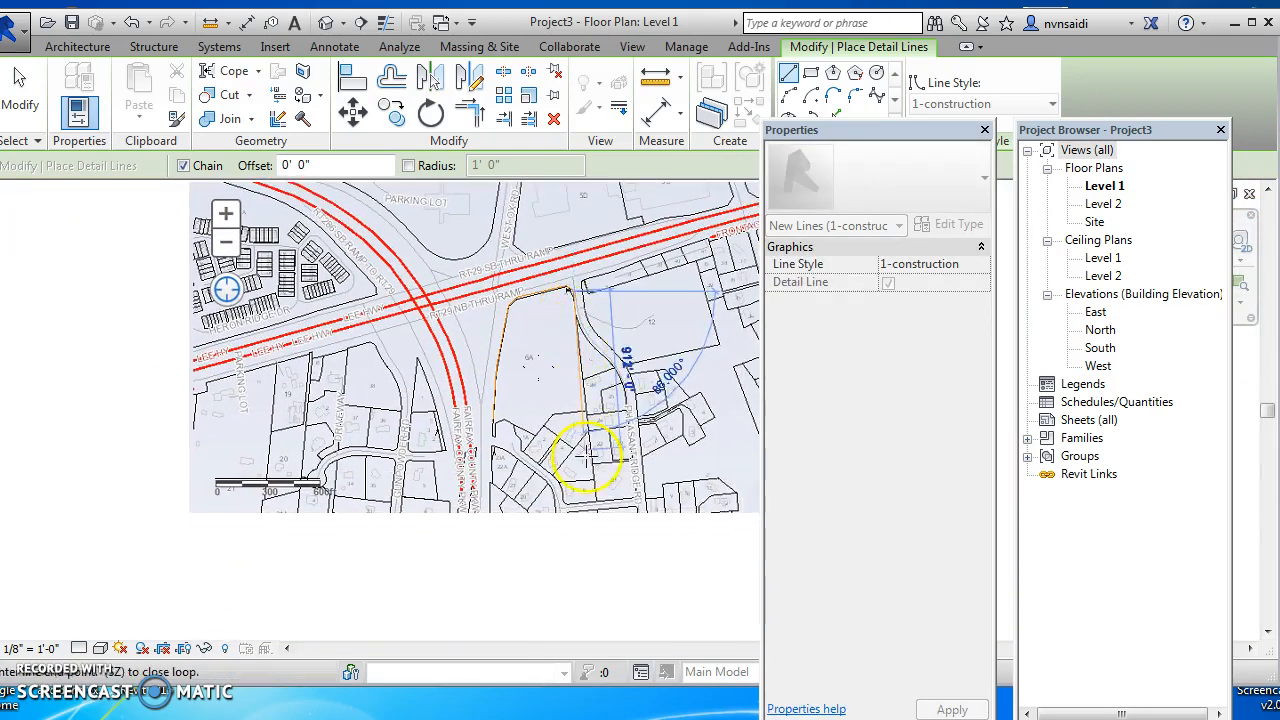
{"action": "scroll", "coordinate": [590, 425], "scroll_direction": "up", "scroll_amount": 4}
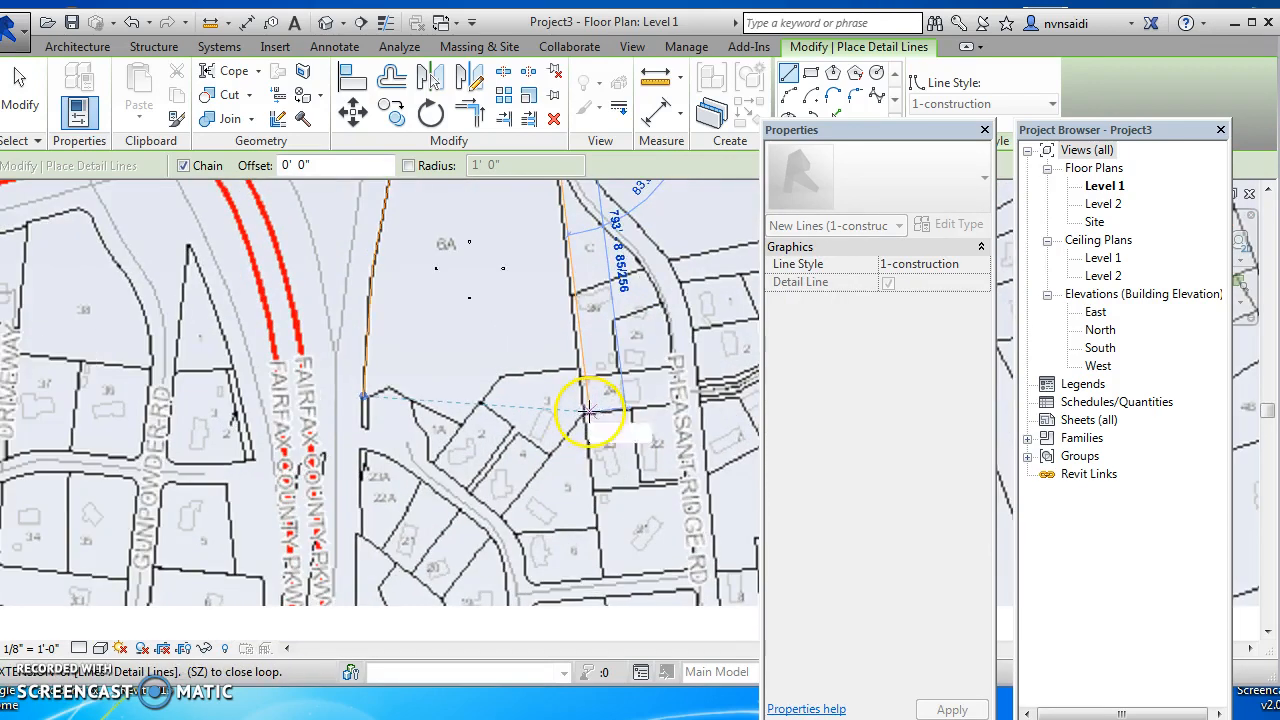
{"action": "left_click", "coordinate": [578, 368]}
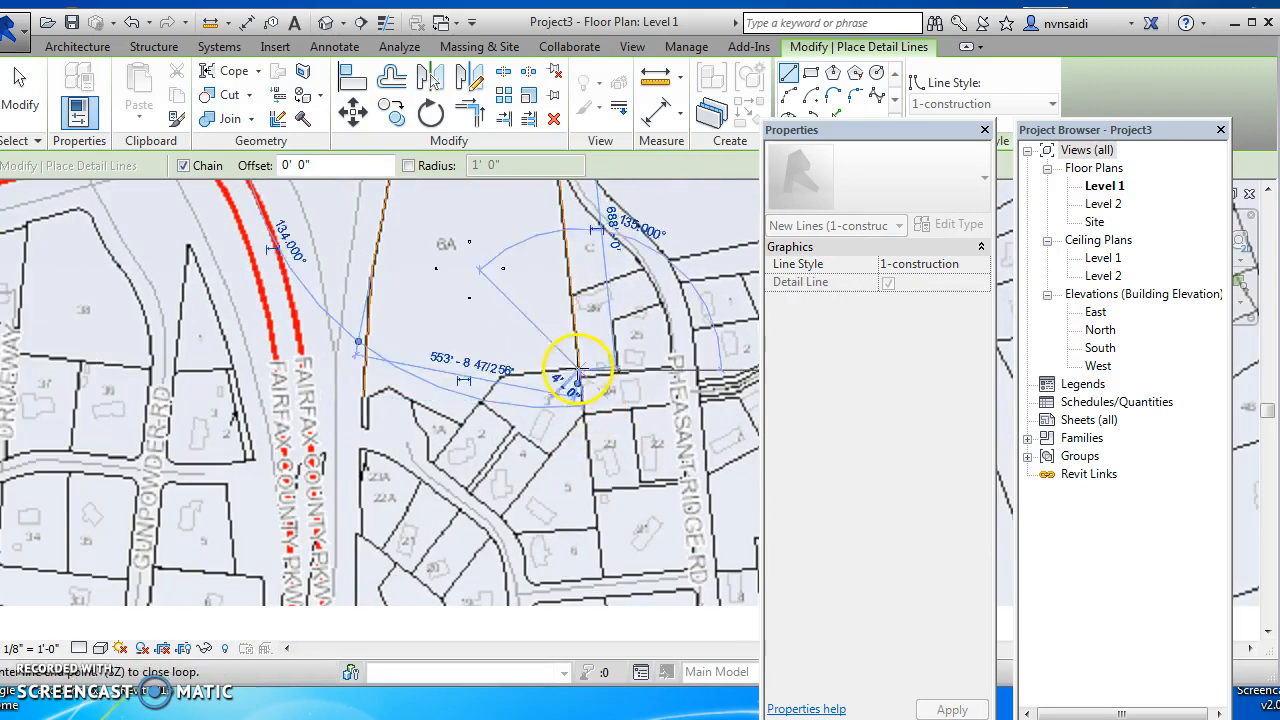
- Trace plot 6A's irregular south edge westward and close the boundary at its starting point
{"action": "left_click", "coordinate": [502, 377]}
{"action": "left_click", "coordinate": [461, 423]}
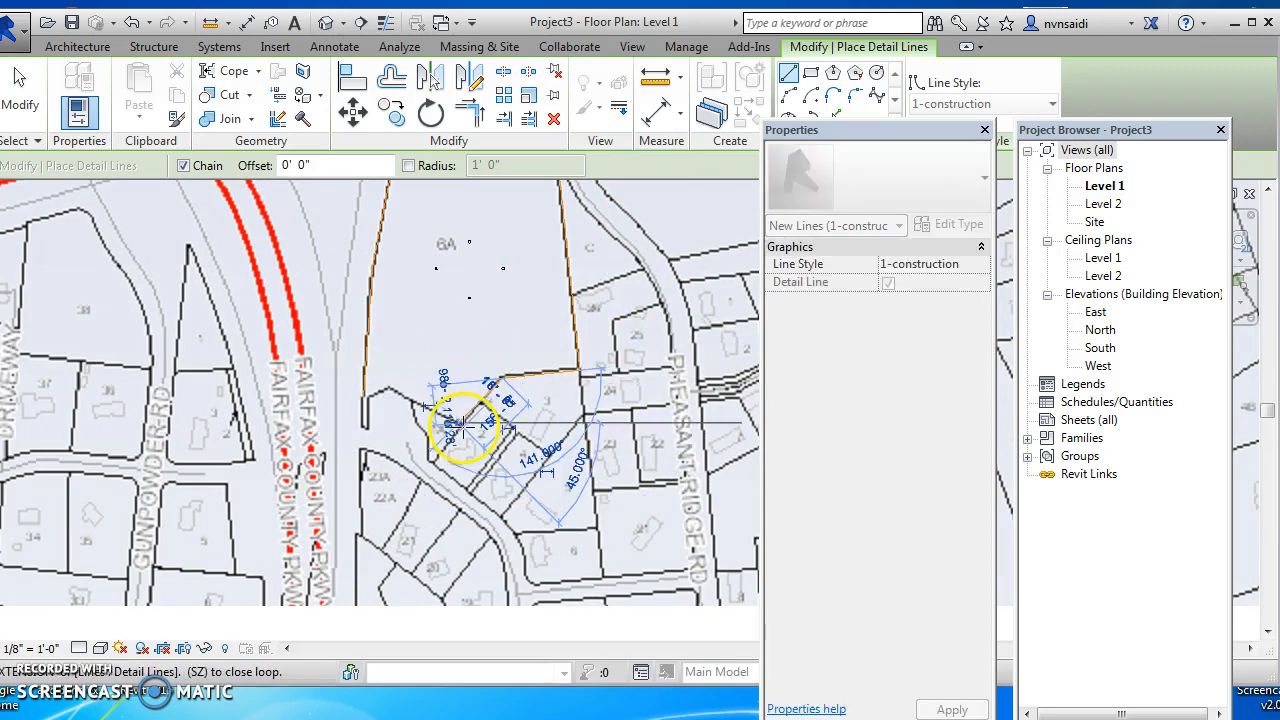
{"action": "left_click", "coordinate": [387, 389]}
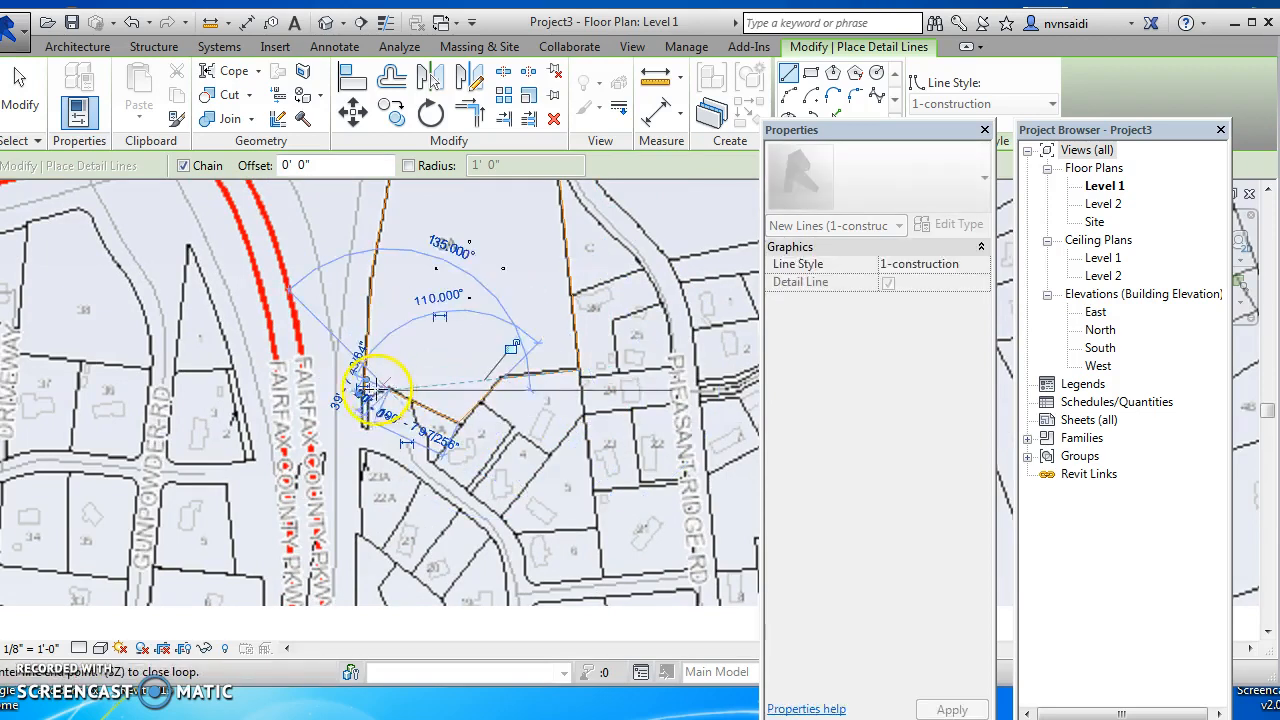
{"action": "scroll", "coordinate": [368, 398], "scroll_direction": "up", "scroll_amount": 4}
{"action": "scroll", "coordinate": [368, 398], "scroll_direction": "up", "scroll_amount": 3}
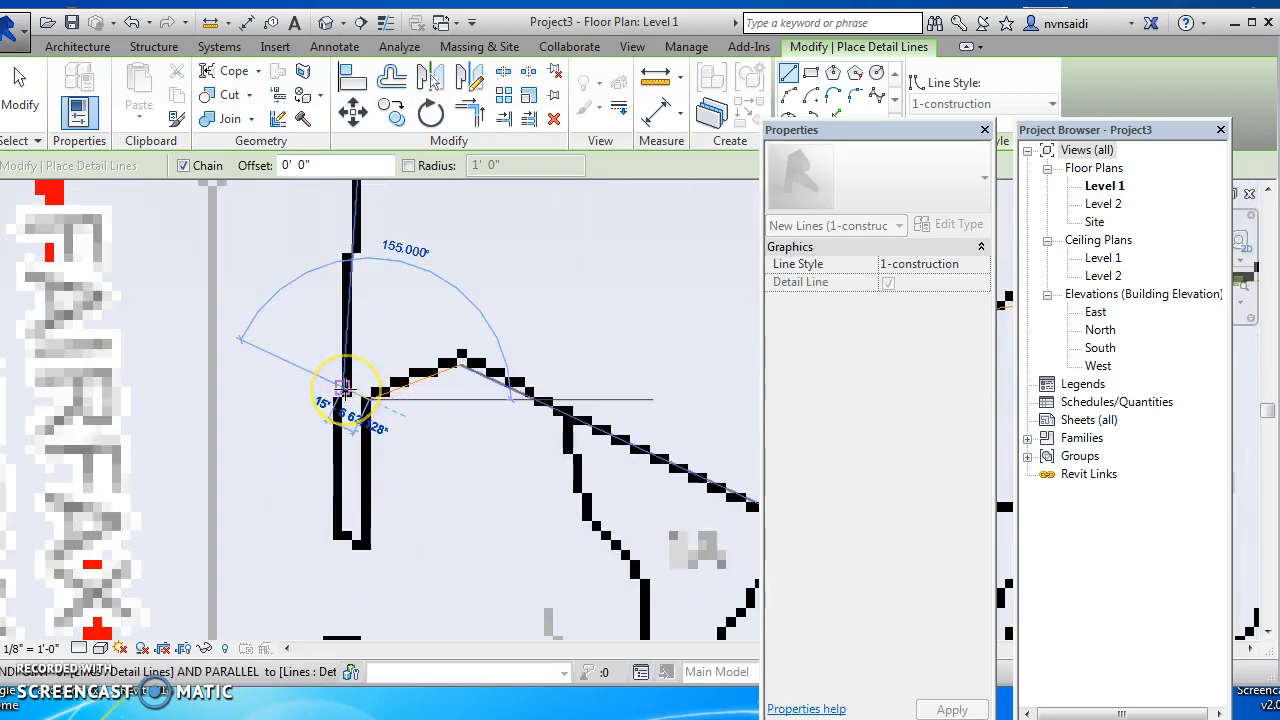
{"action": "left_click", "coordinate": [343, 387]}
{"action": "scroll", "coordinate": [365, 393], "scroll_direction": "down", "scroll_amount": 10}
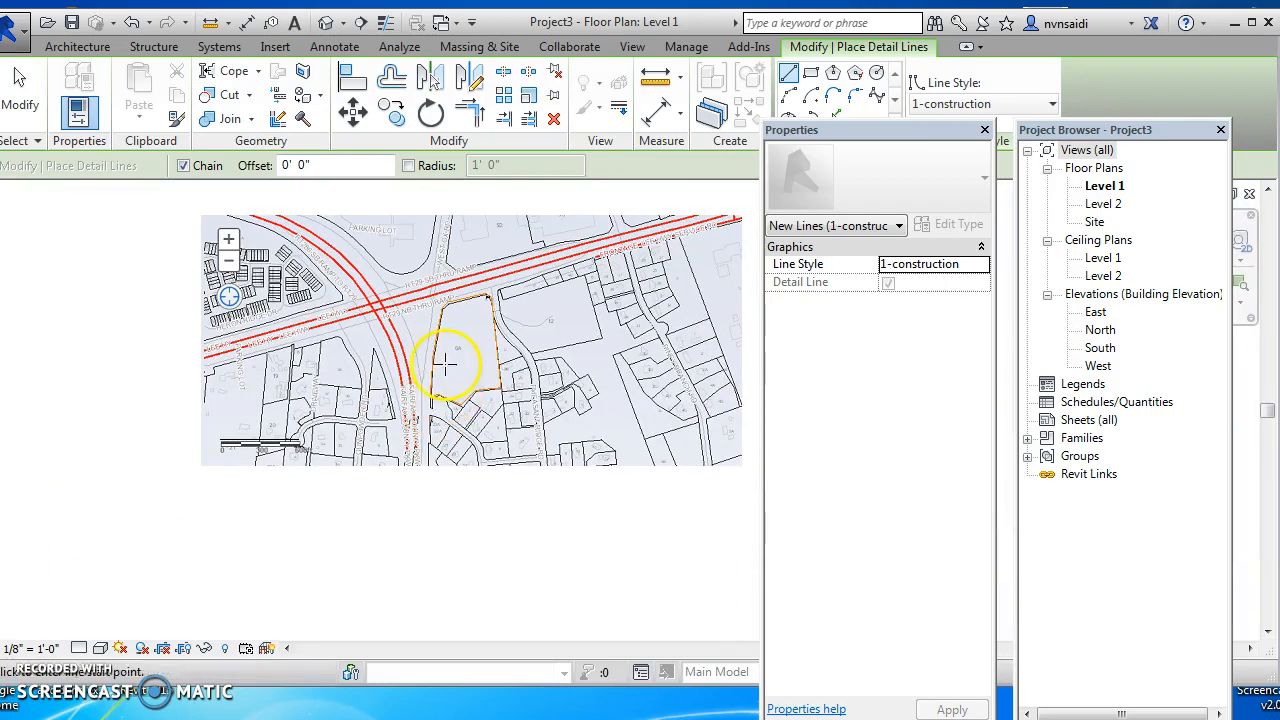
{"action": "key", "text": "Escape"}
{"action": "key", "text": "Escape"}
{"action": "scroll", "coordinate": [480, 373], "scroll_direction": "down", "scroll_amount": 3}
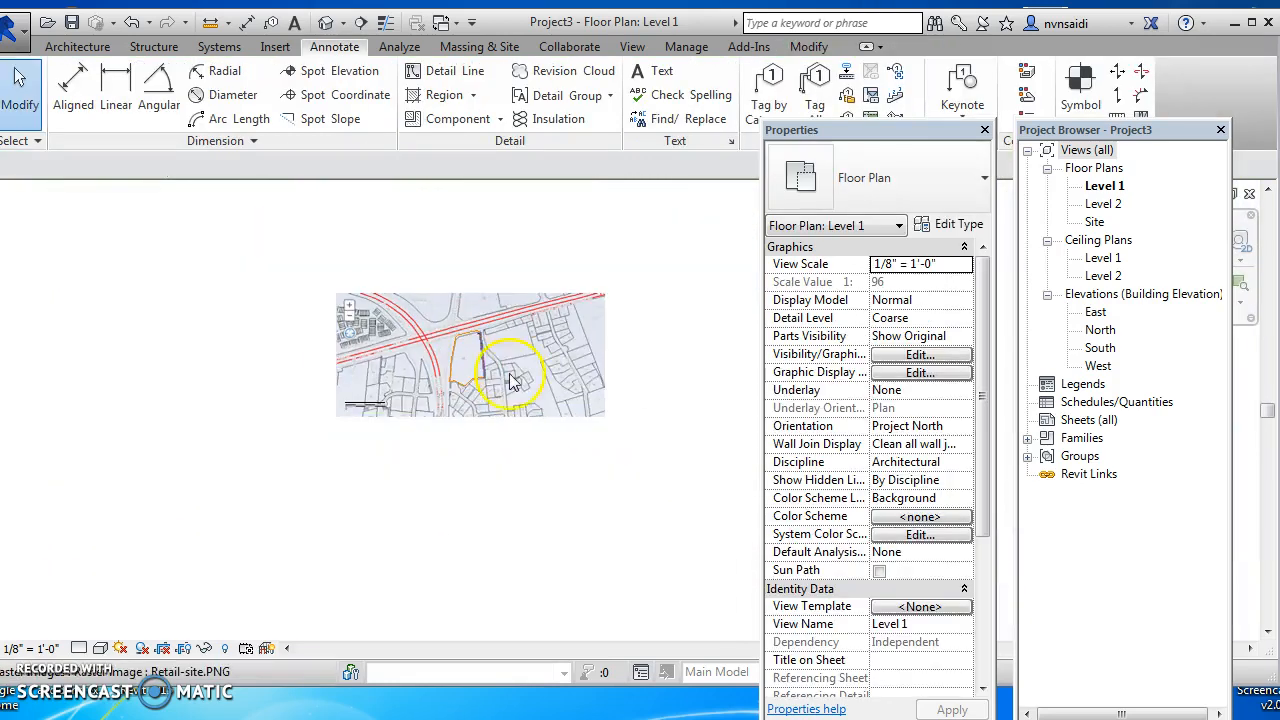
- Temporarily hide the Retail-site raster image so only the traced boundary remains, using the hide element option
{"action": "left_click", "coordinate": [604, 362]}
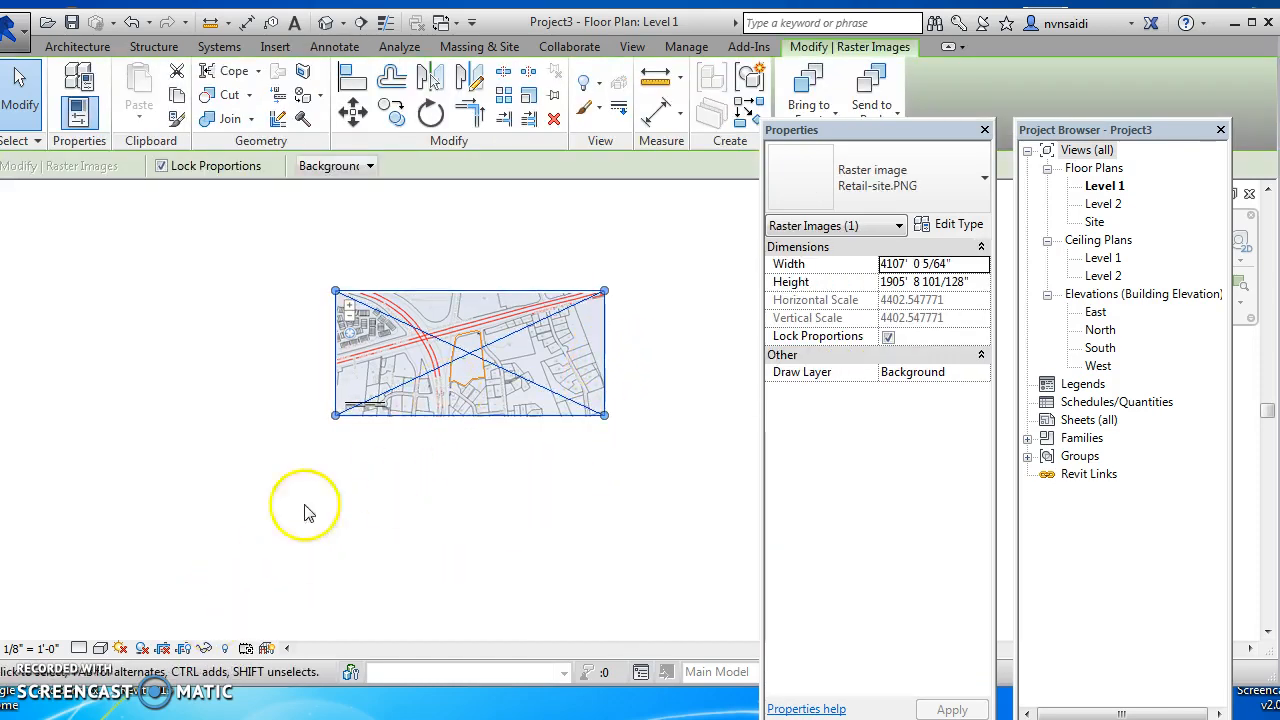
{"action": "left_click", "coordinate": [204, 650]}
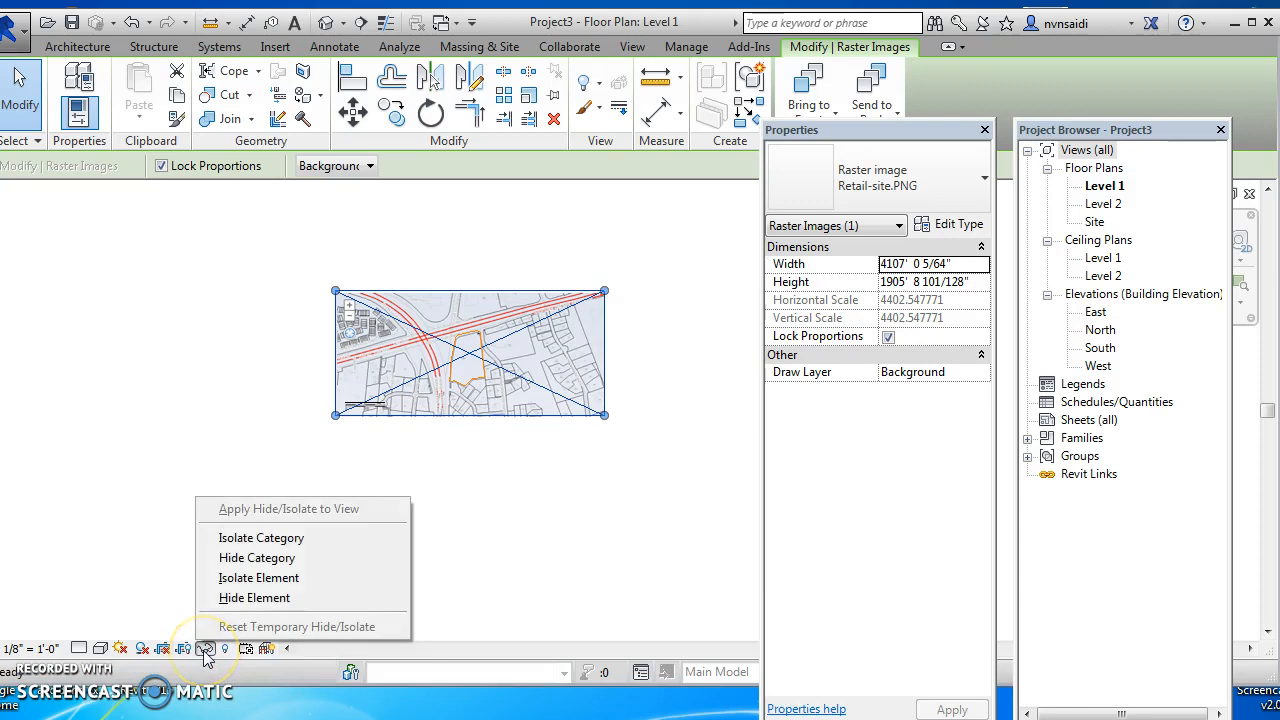
{"action": "left_click", "coordinate": [255, 597]}
- Place an angular dimension between the plot's east edge and the adjoining south edge at the southeast corner
{"action": "scroll", "coordinate": [486, 354], "scroll_direction": "up", "scroll_amount": 8}
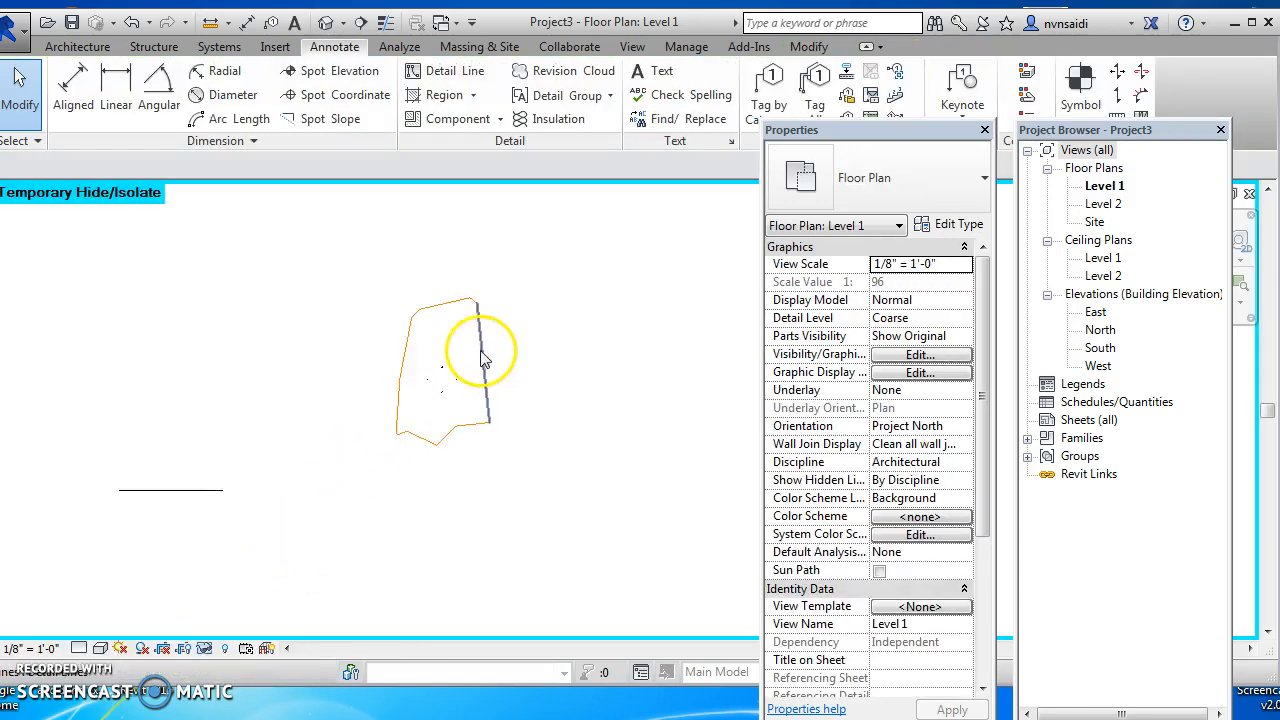
{"action": "middle_click_drag", "start_coordinate": [533, 480], "coordinate": [528, 583]}
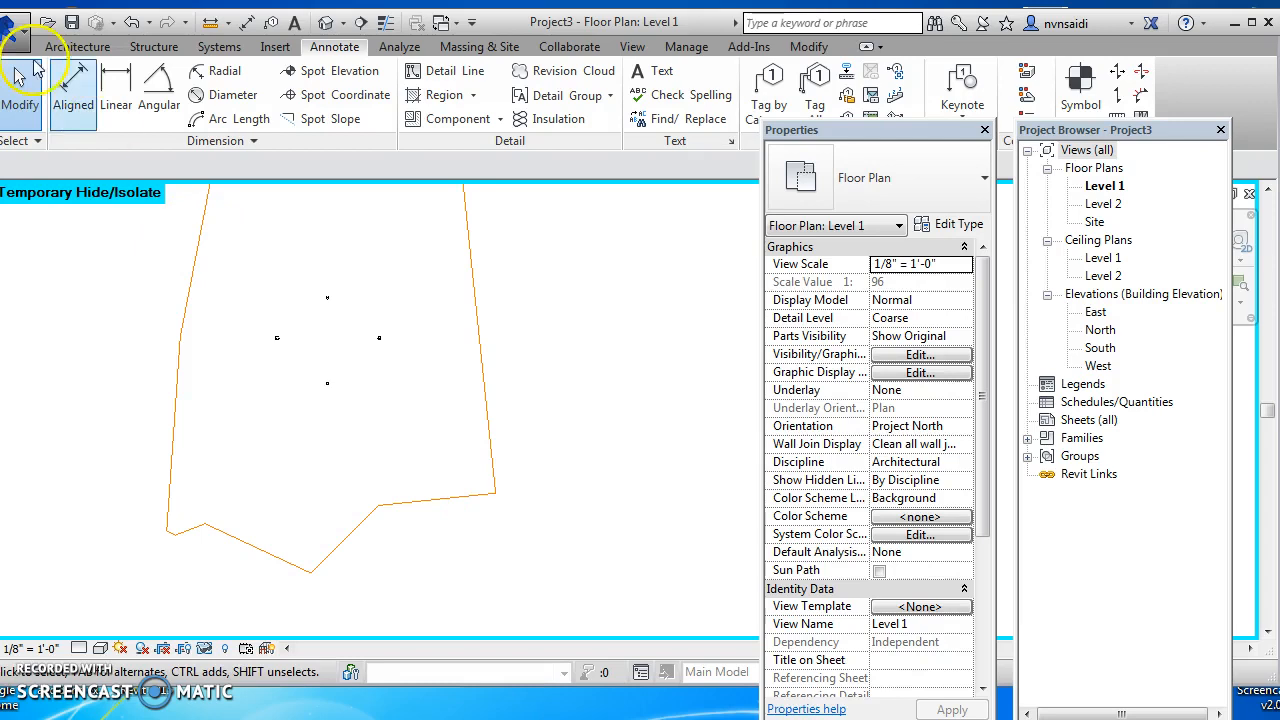
{"action": "left_click", "coordinate": [160, 85]}
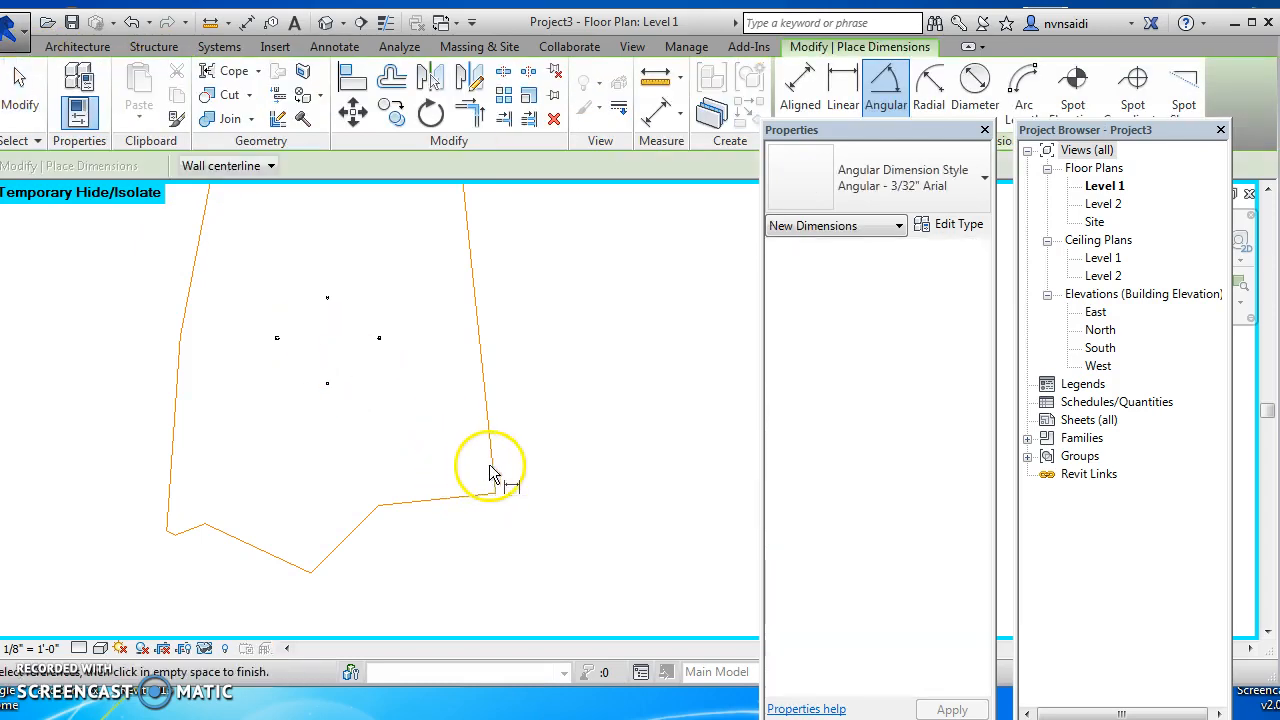
{"action": "left_click", "coordinate": [491, 474]}
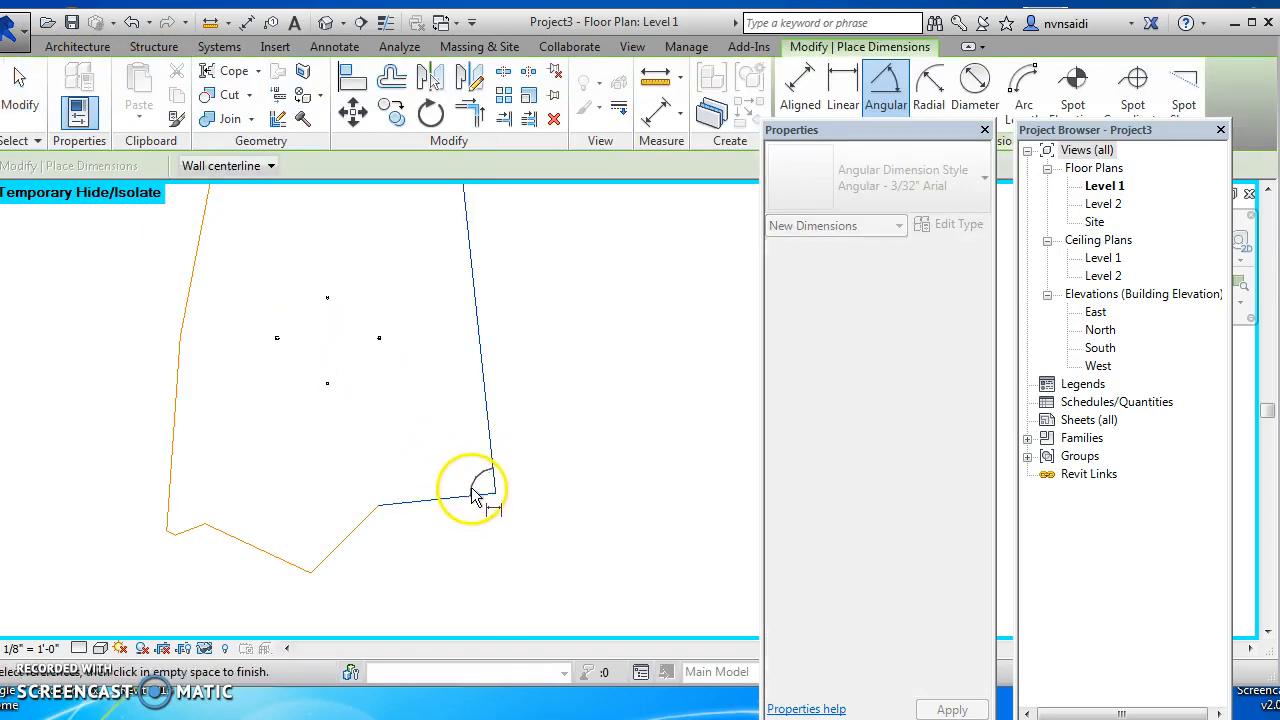
{"action": "left_click", "coordinate": [478, 499]}
{"action": "scroll", "coordinate": [473, 475], "scroll_direction": "up", "scroll_amount": 3}
{"action": "scroll", "coordinate": [482, 465], "scroll_direction": "up", "scroll_amount": 4}
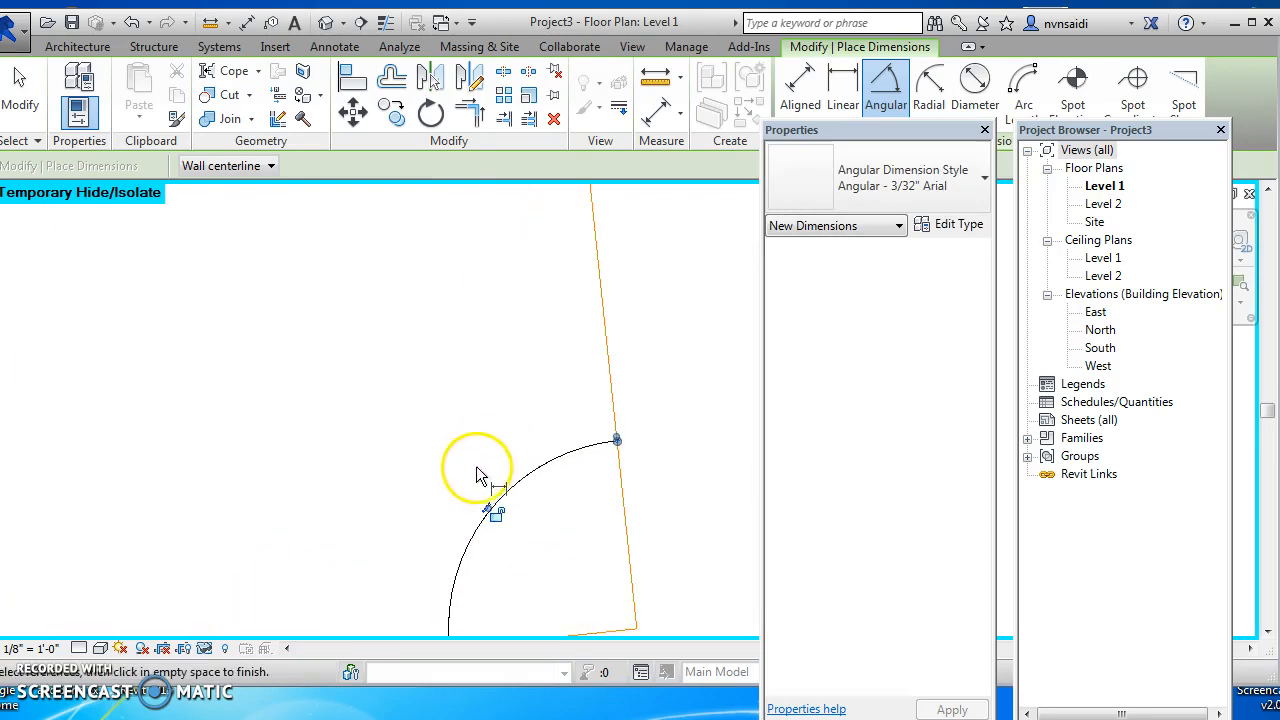
{"action": "scroll", "coordinate": [497, 520], "scroll_direction": "down", "scroll_amount": 5}
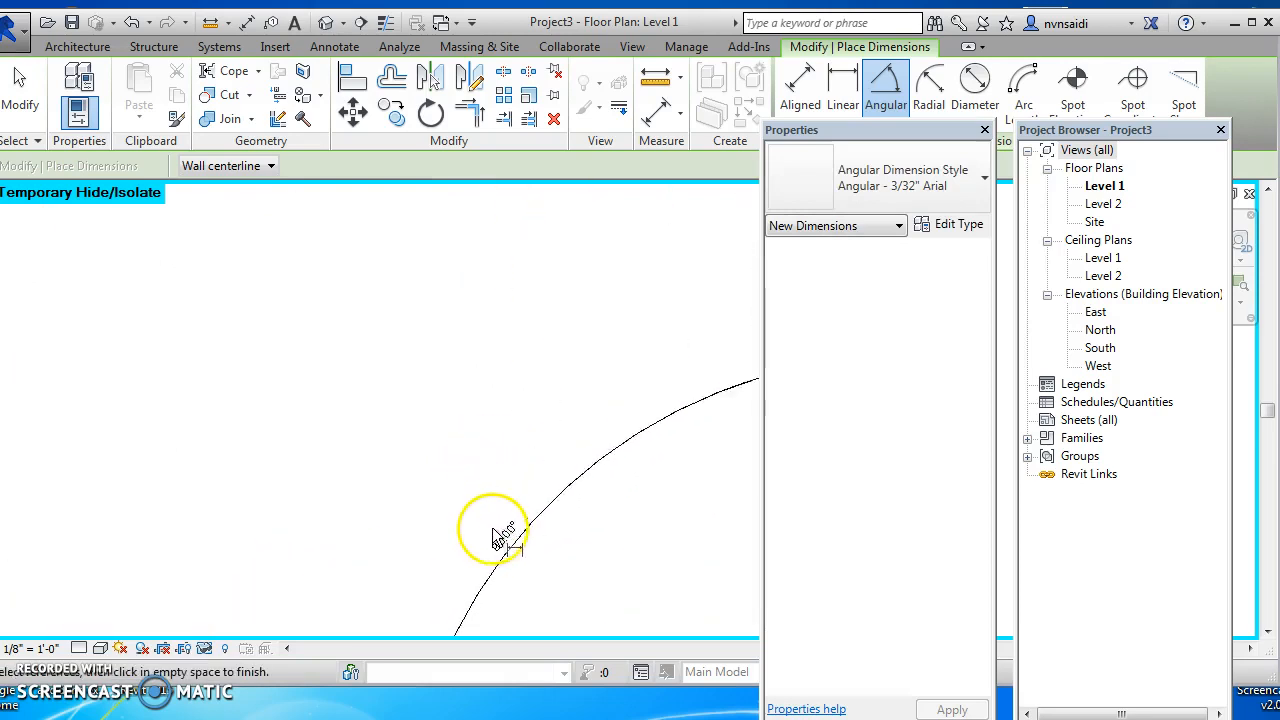
{"action": "scroll", "coordinate": [524, 524], "scroll_direction": "down", "scroll_amount": 3}
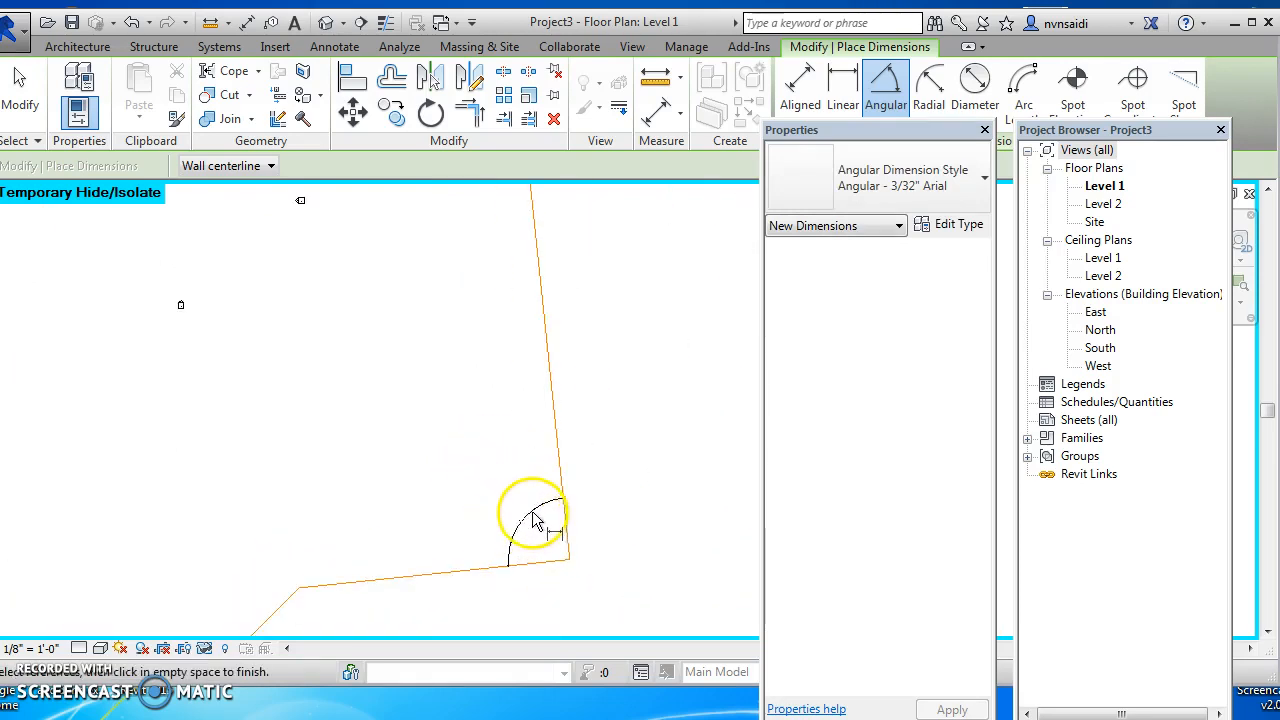
{"action": "key", "text": "Escape"}
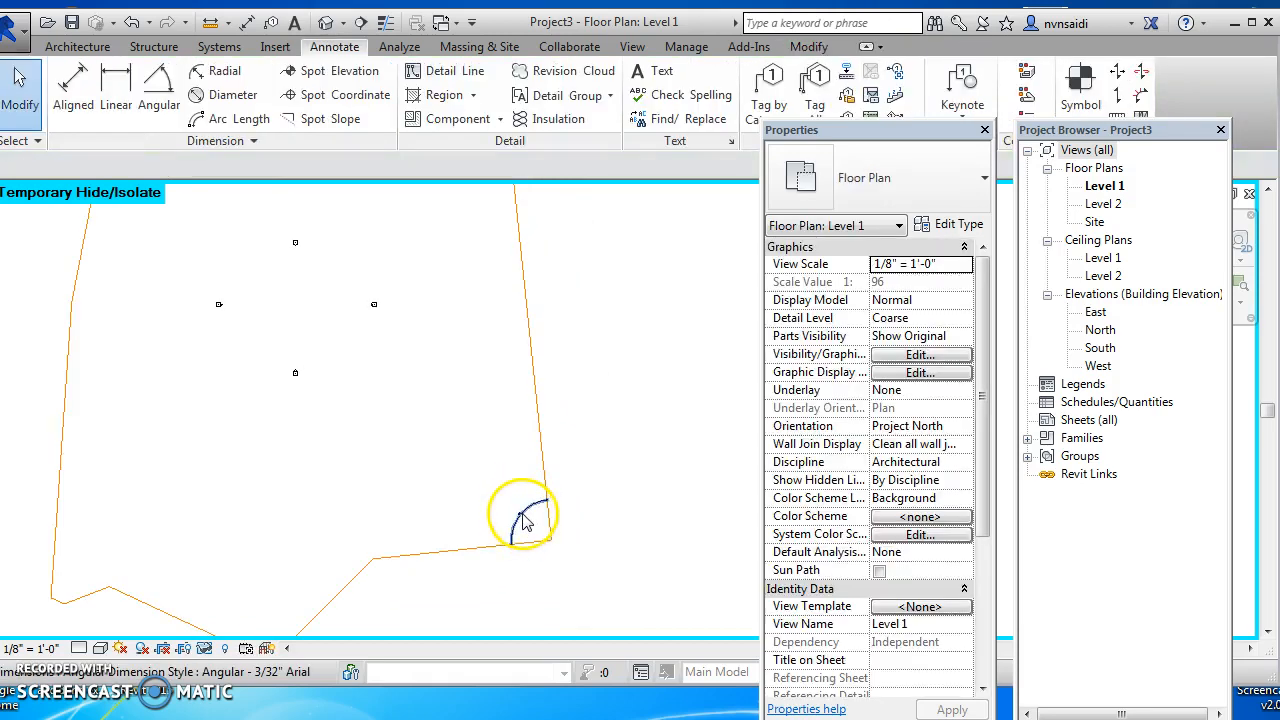
- Delete the angular dimension at the plot's southeast corner
{"action": "left_click", "coordinate": [524, 515]}
{"action": "key", "text": "Delete"}
{"action": "scroll", "coordinate": [520, 480], "scroll_direction": "down", "scroll_amount": 4}
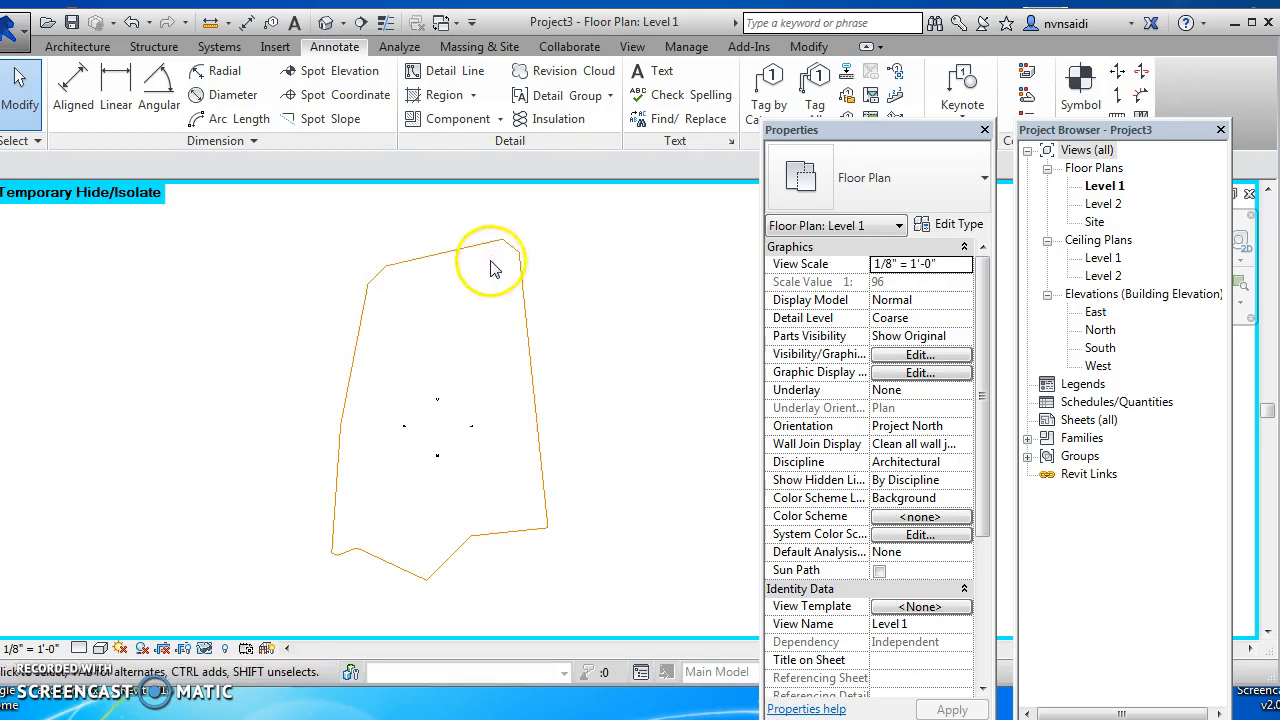
- Add a fillet arc of about 104' radius between the west and north edges at the plot's northwest corner, in the 1-construction style
{"action": "scroll", "coordinate": [390, 287], "scroll_direction": "up", "scroll_amount": 5}
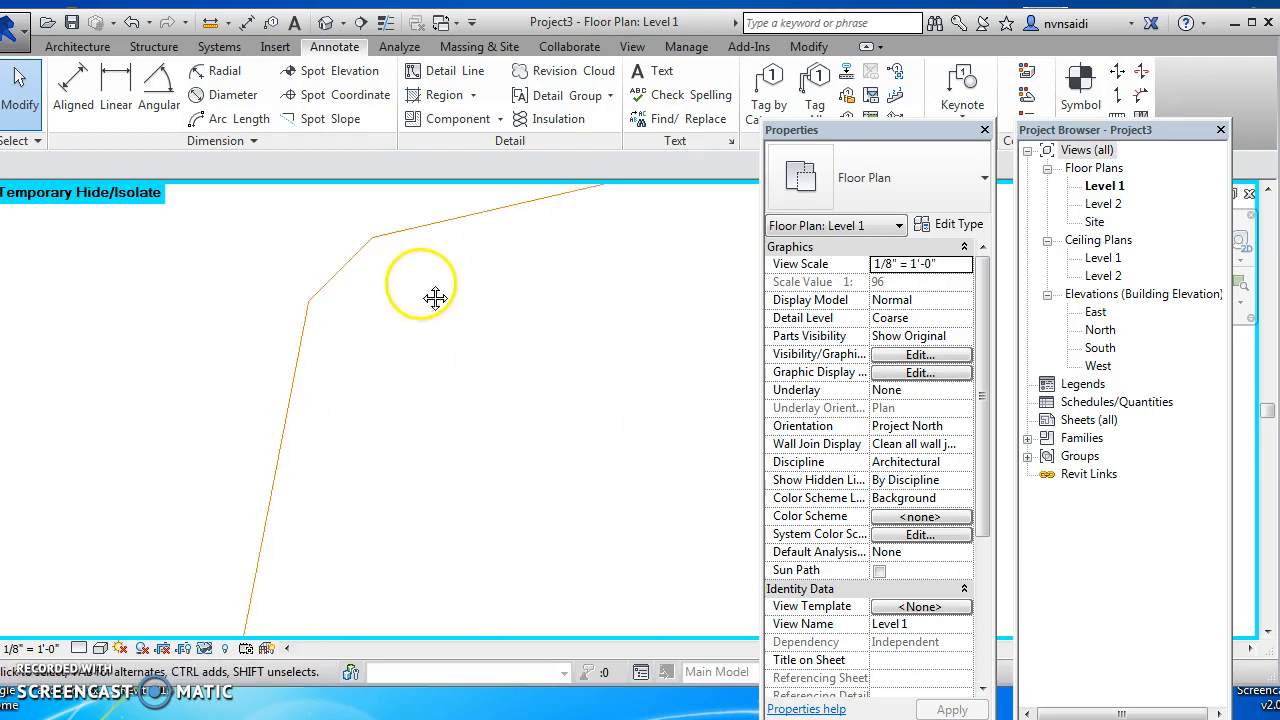
{"action": "left_click", "coordinate": [445, 71]}
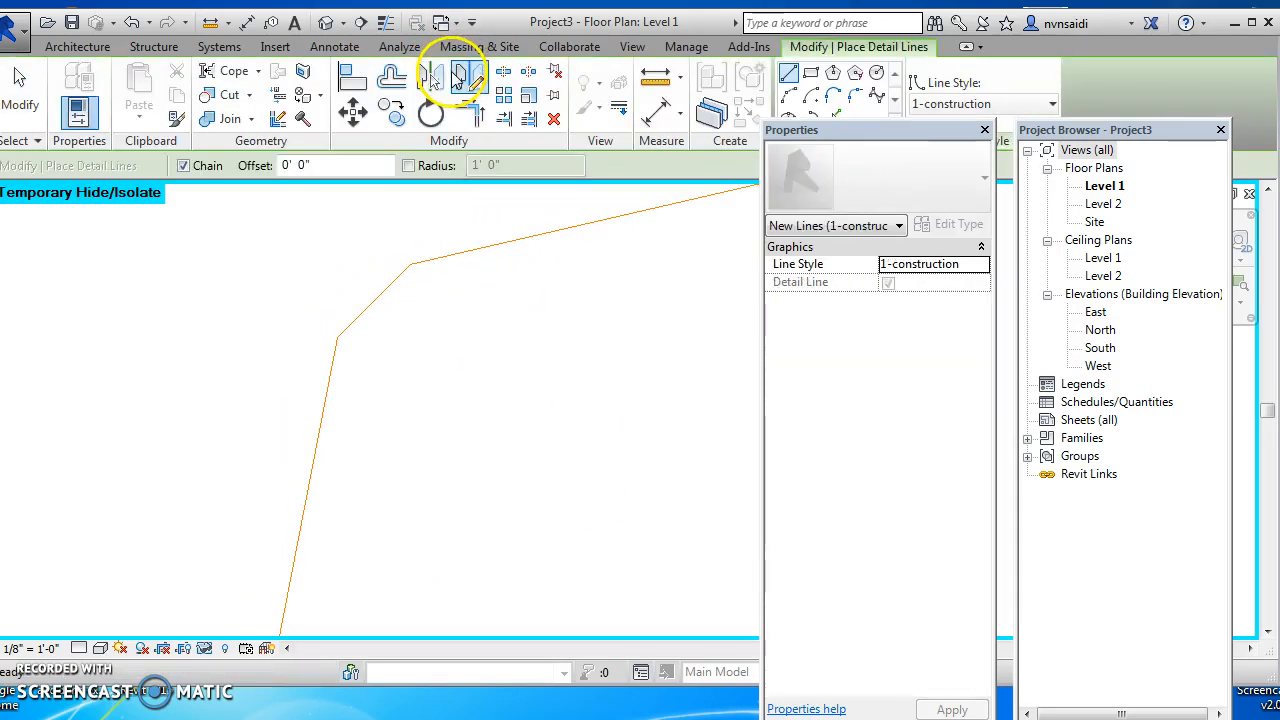
{"action": "left_click", "coordinate": [856, 97]}
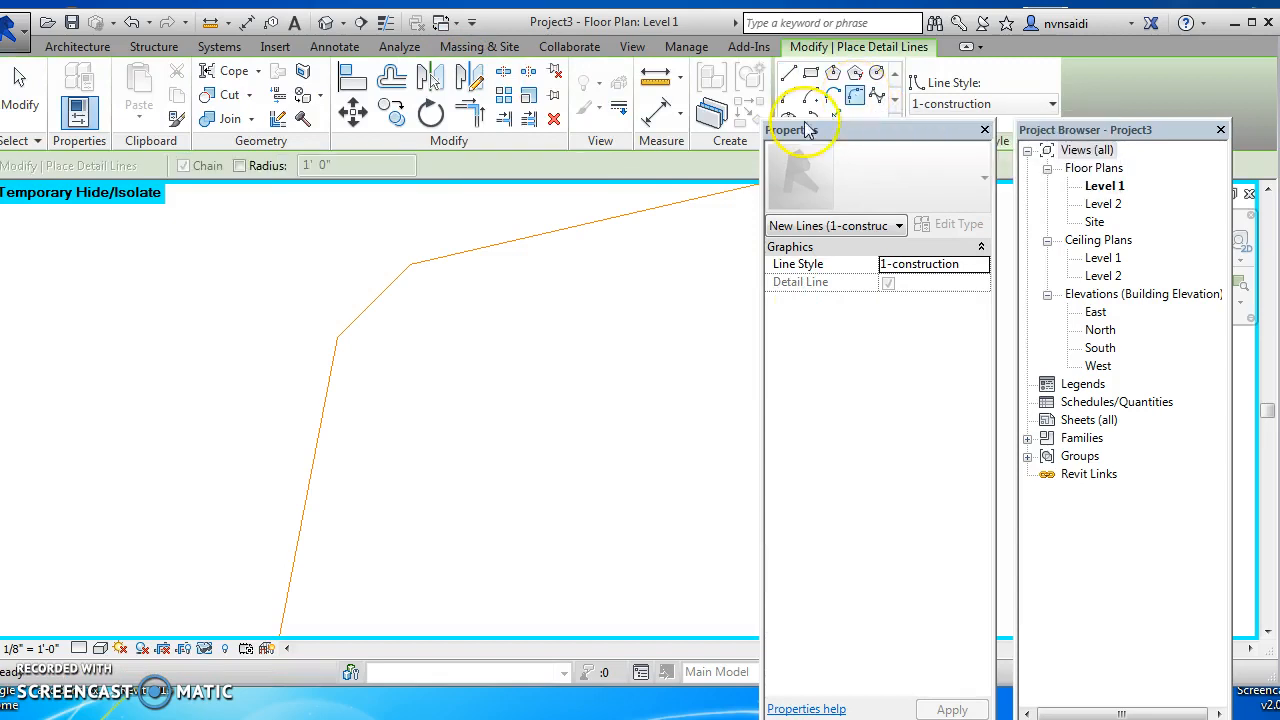
{"action": "left_click", "coordinate": [338, 366]}
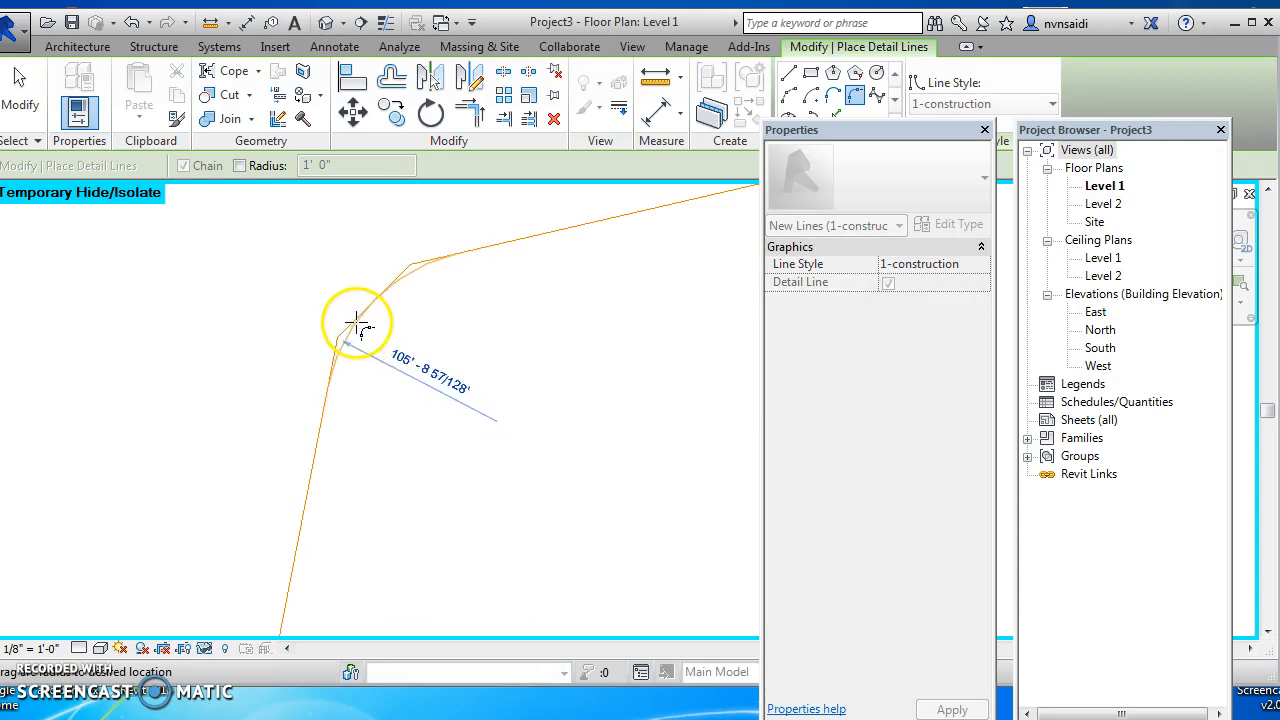
{"action": "left_click", "coordinate": [360, 328]}
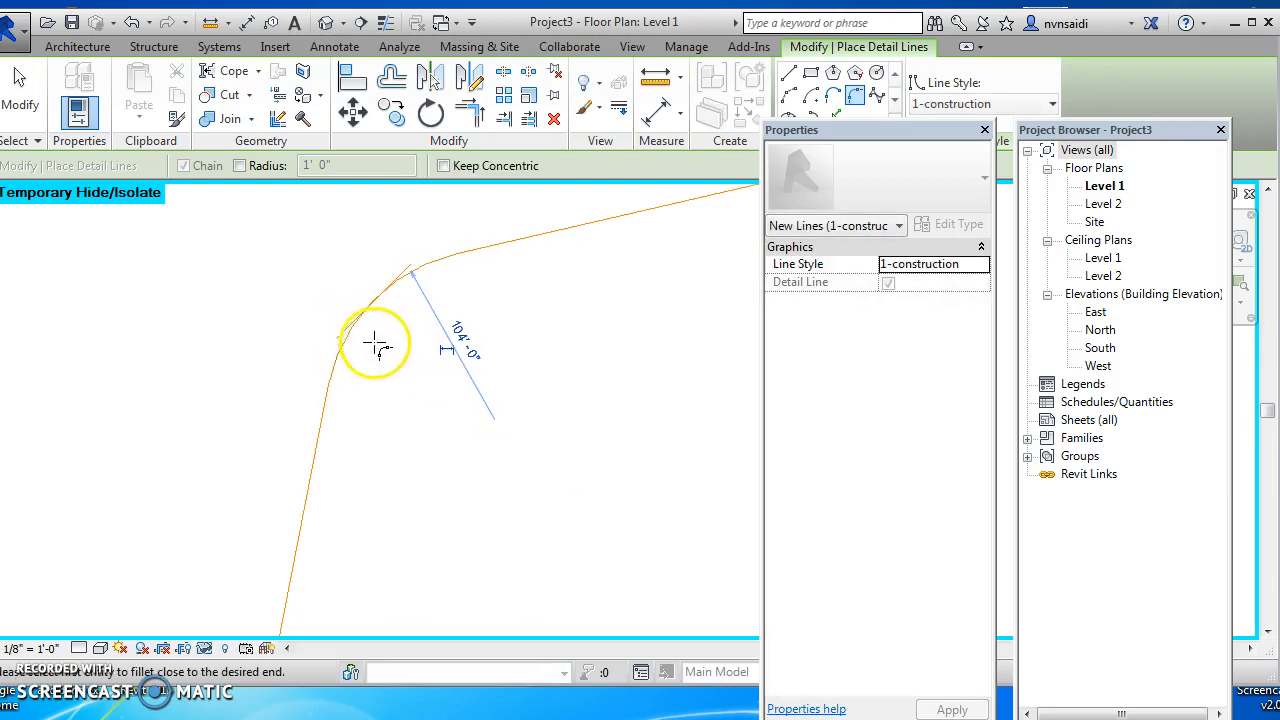
- Set the northwest fillet arc's radius to 100' and delete the leftover straight line across that corner
{"action": "left_click", "coordinate": [463, 333]}
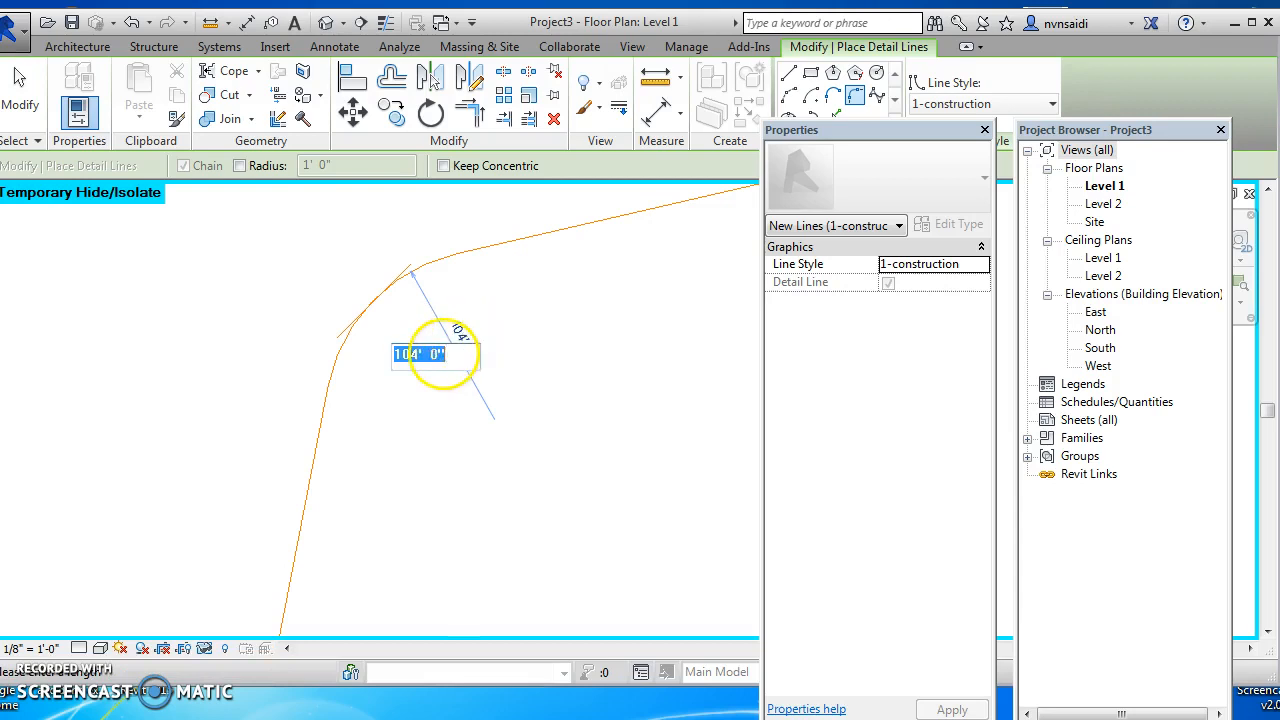
{"action": "type", "text": "100"}
{"action": "key", "text": "Return"}
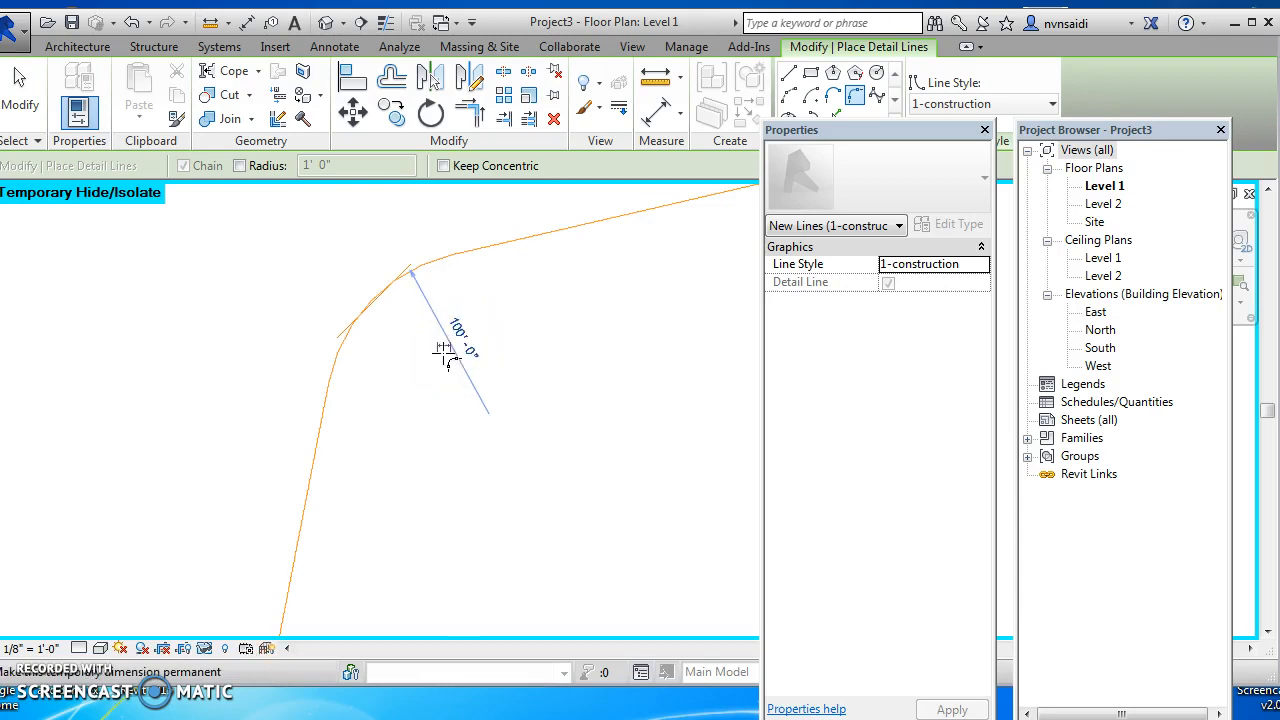
{"action": "key", "text": "Escape"}
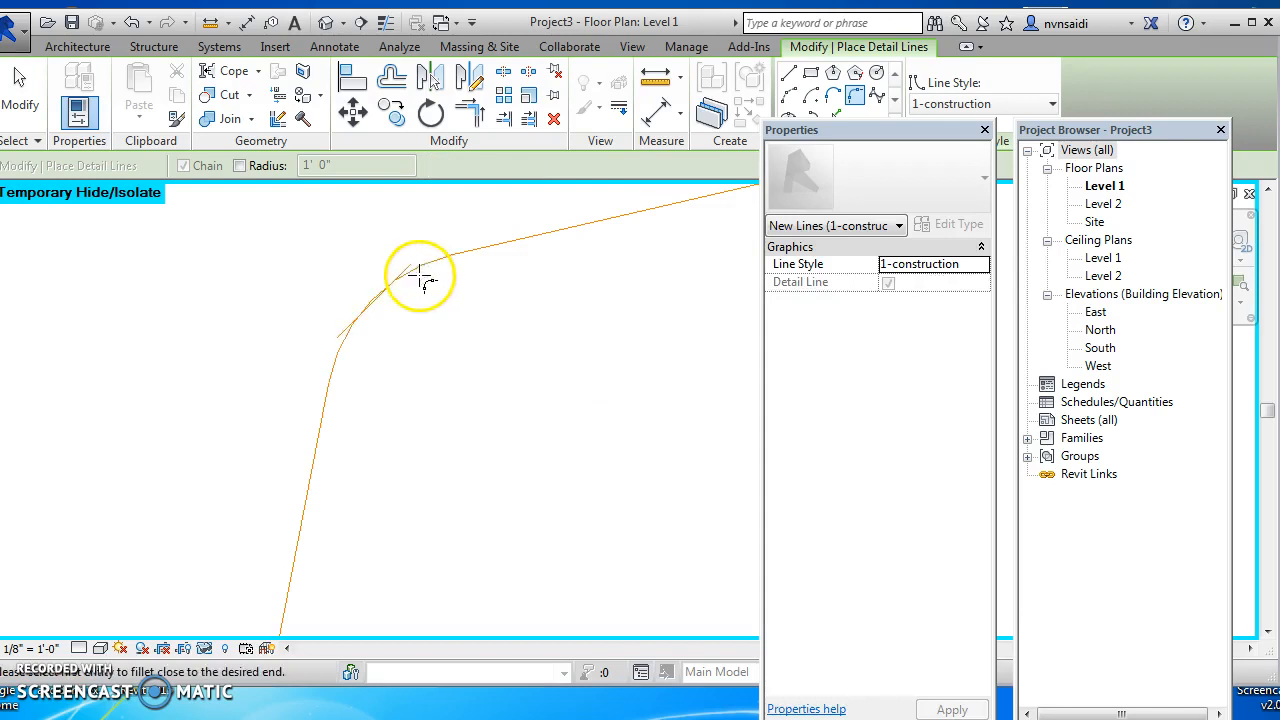
{"action": "key", "text": "Escape"}
{"action": "left_click", "coordinate": [408, 270]}
{"action": "key", "text": "Delete"}
- Add a fillet arc of about 60' radius between the north and east edges at the plot's northeast corner, in the 1-construction style
{"action": "scroll", "coordinate": [480, 399], "scroll_direction": "down", "scroll_amount": 2}
{"action": "middle_click_drag", "start_coordinate": [588, 414], "coordinate": [280, 464]}
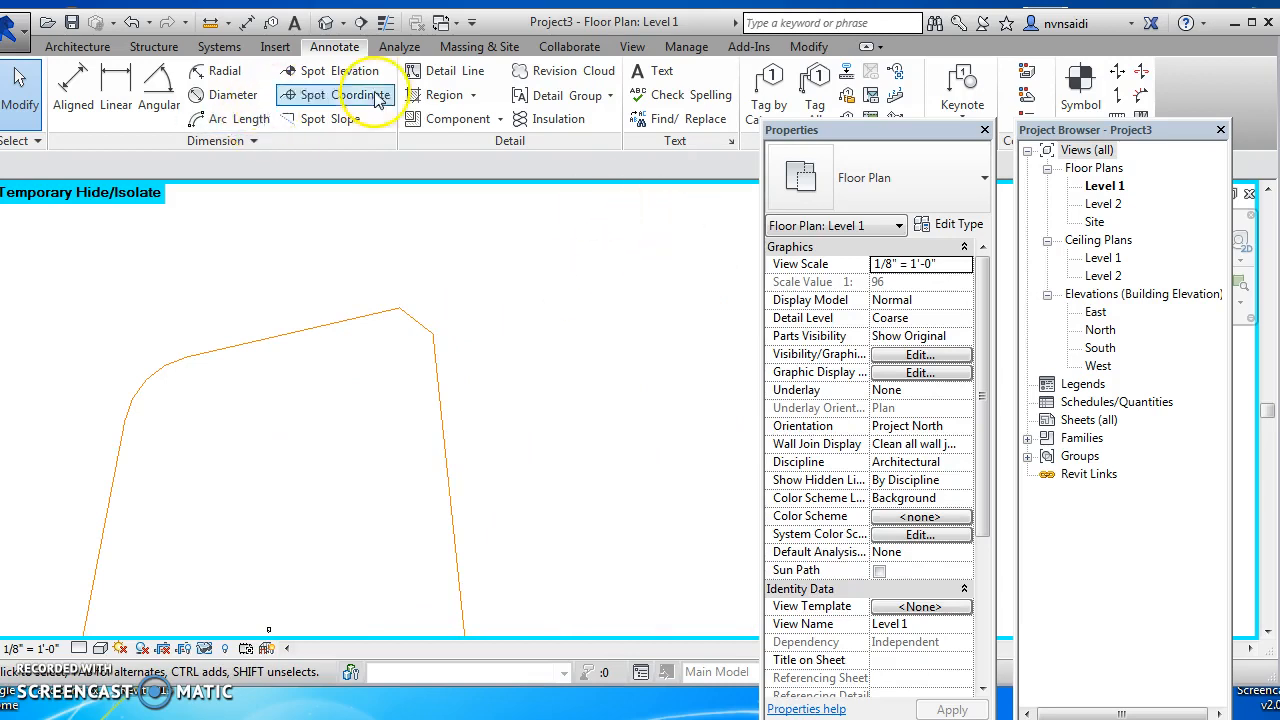
{"action": "left_click", "coordinate": [455, 71]}
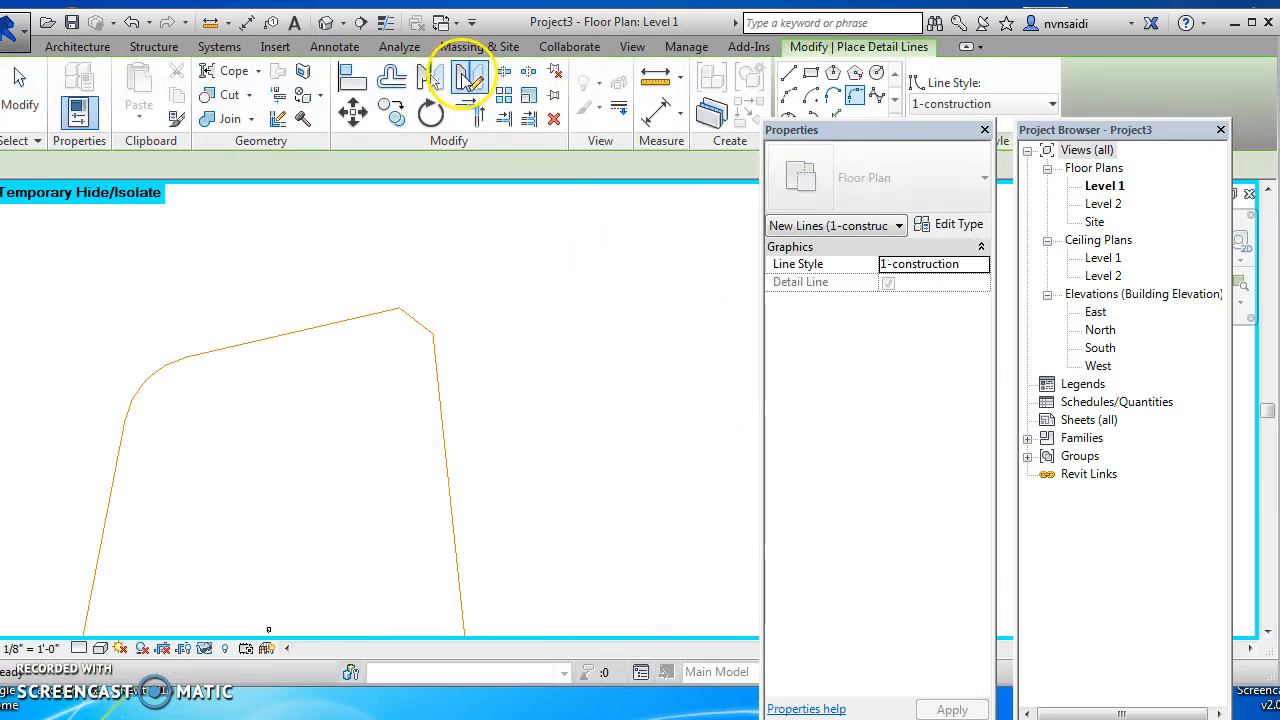
{"action": "left_click", "coordinate": [856, 96]}
{"action": "left_click", "coordinate": [363, 315]}
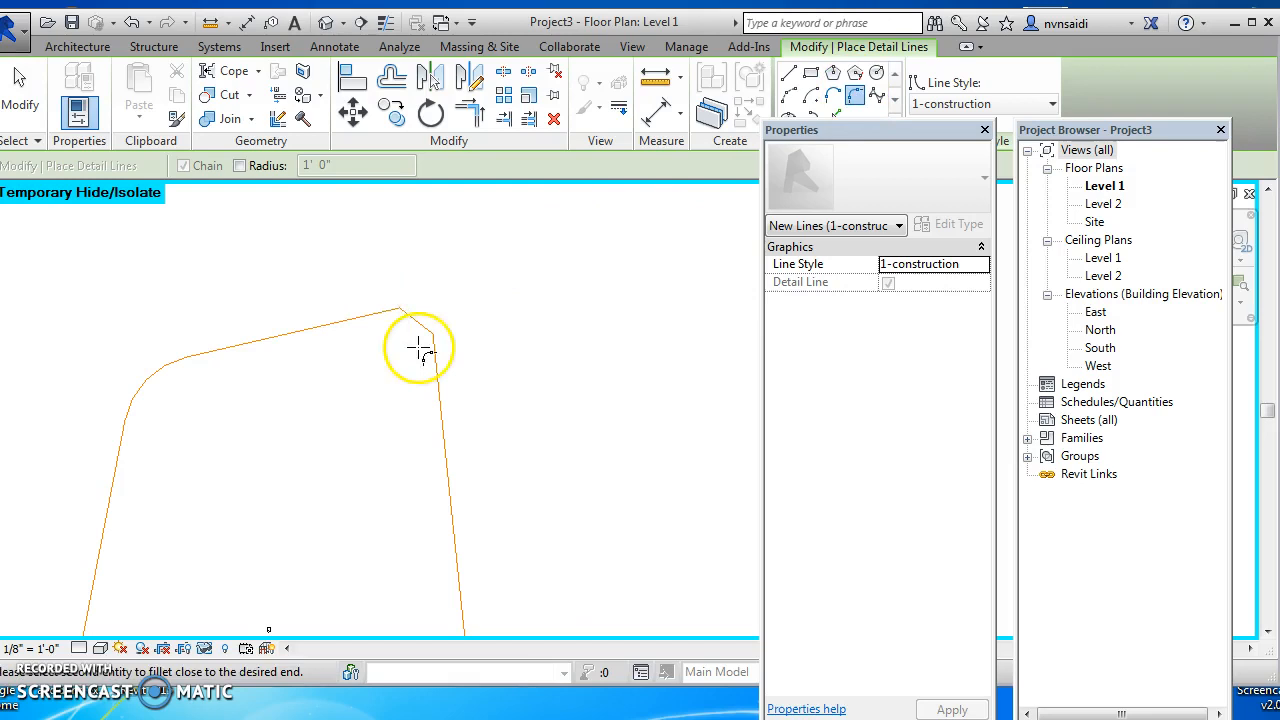
{"action": "left_click", "coordinate": [437, 366]}
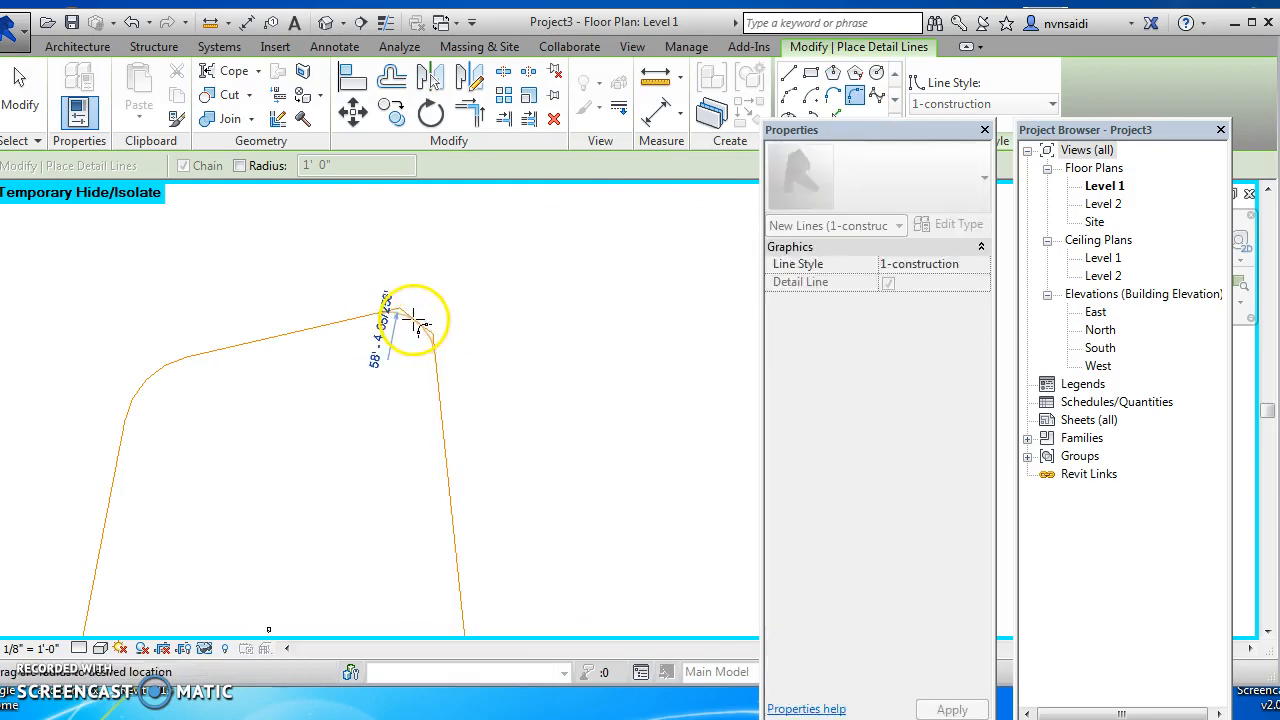
{"action": "left_click", "coordinate": [416, 312]}
{"action": "scroll", "coordinate": [420, 315], "scroll_direction": "up", "scroll_amount": 1}
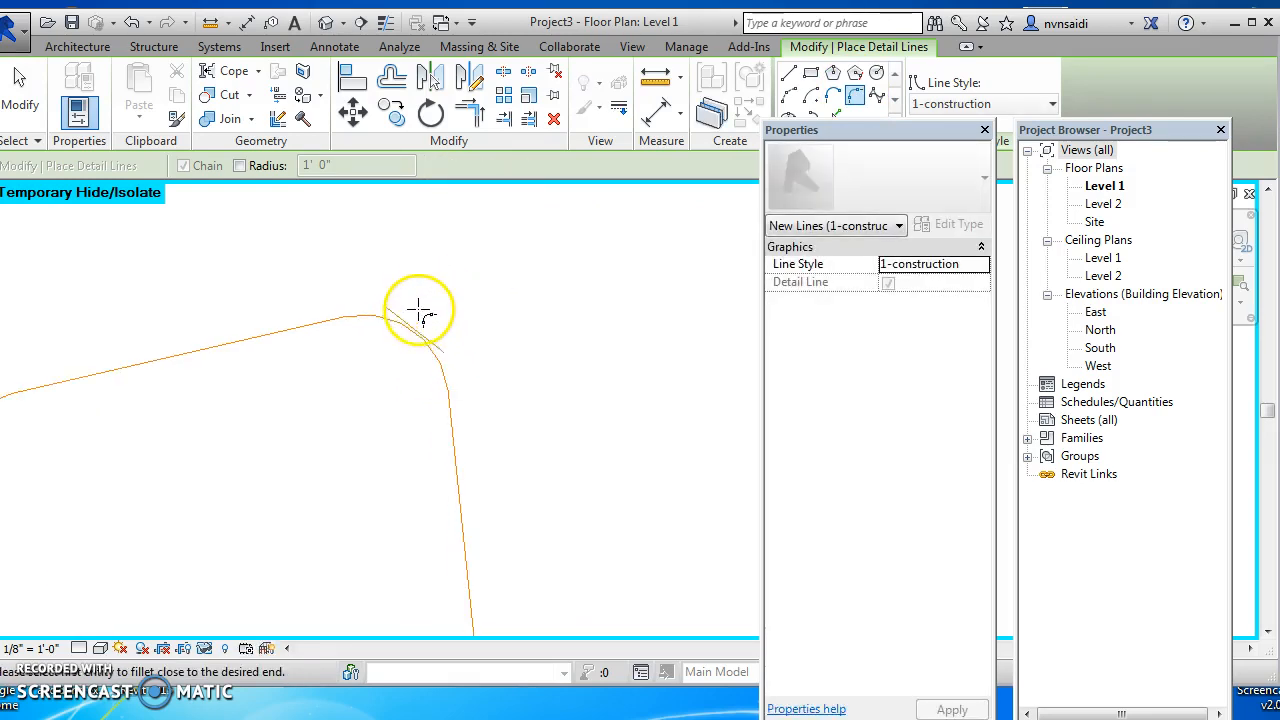
{"action": "key", "text": "Escape"}
- Delete the leftover straight line across the plot's northeast corner, keeping the fillet arc
{"action": "left_click", "coordinate": [345, 320]}
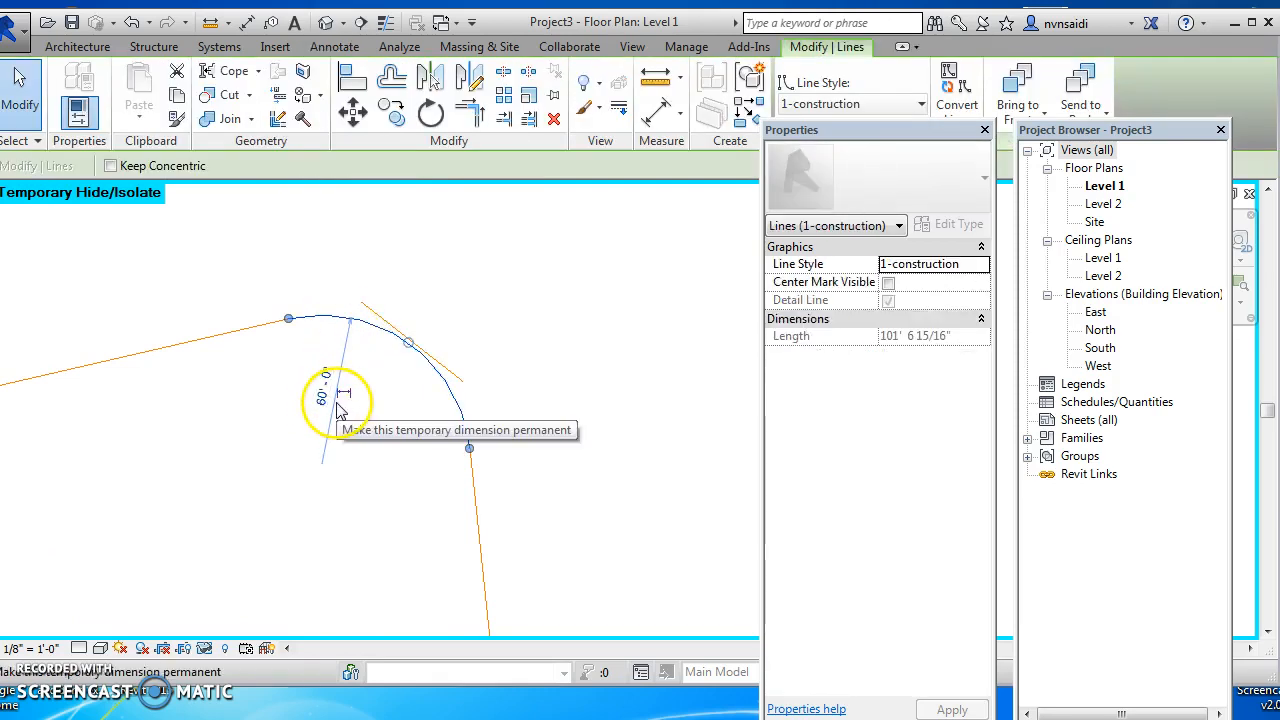
{"action": "left_click", "coordinate": [436, 271]}
{"action": "left_click", "coordinate": [375, 323]}
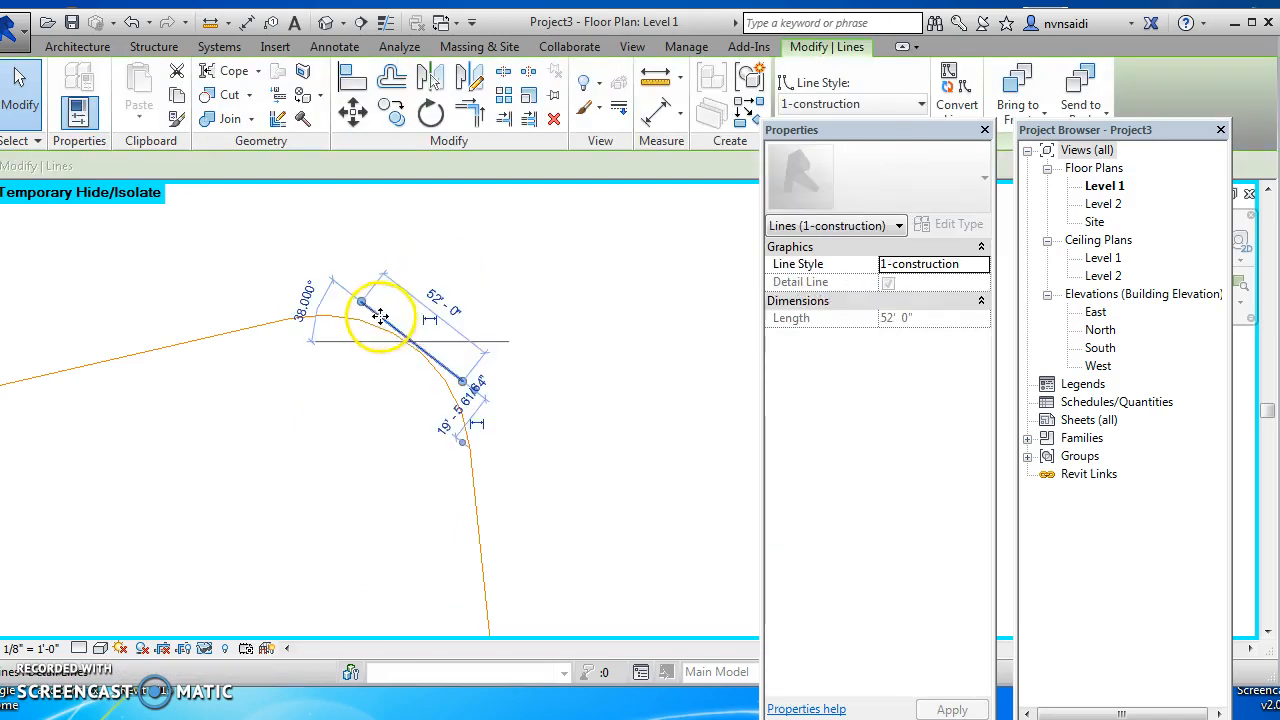
{"action": "key", "text": "Delete"}
- Move the west elevation marker outside the plot's west edge and the east elevation marker outside its east edge
{"action": "scroll", "coordinate": [395, 420], "scroll_direction": "down", "scroll_amount": 2}
{"action": "scroll", "coordinate": [408, 474], "scroll_direction": "down", "scroll_amount": 5}
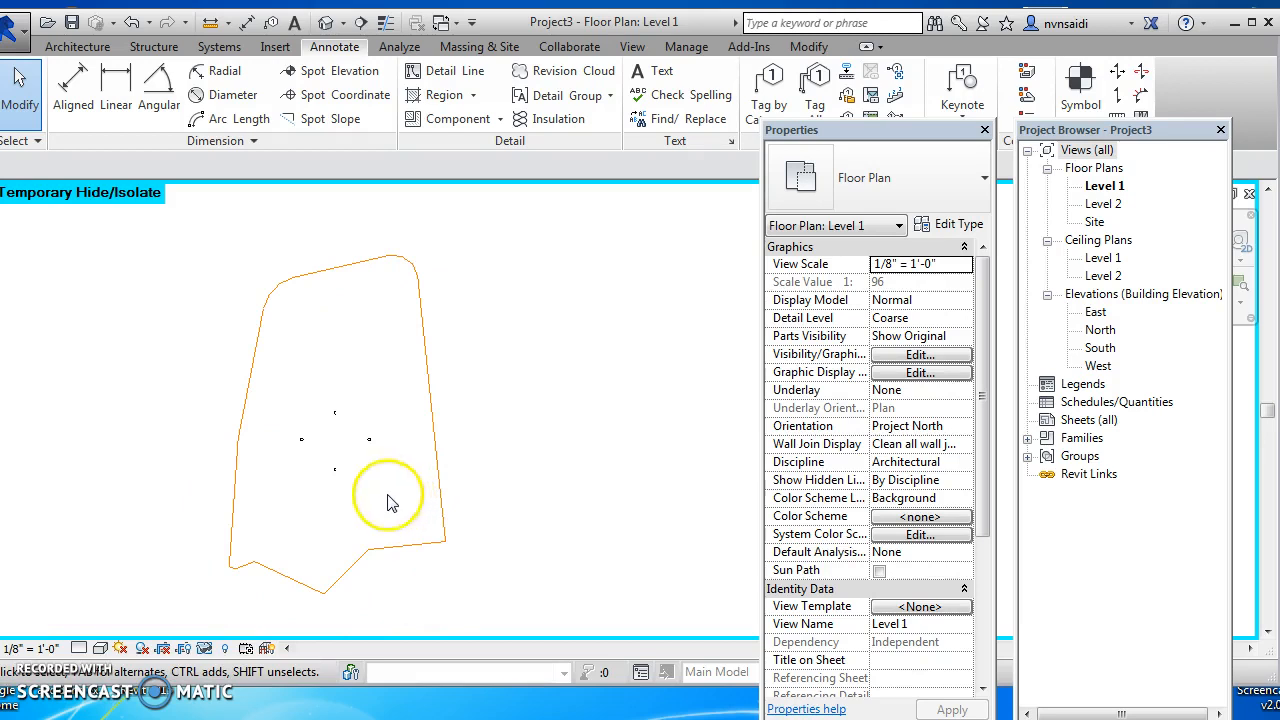
{"action": "scroll", "coordinate": [314, 466], "scroll_direction": "up", "scroll_amount": 1}
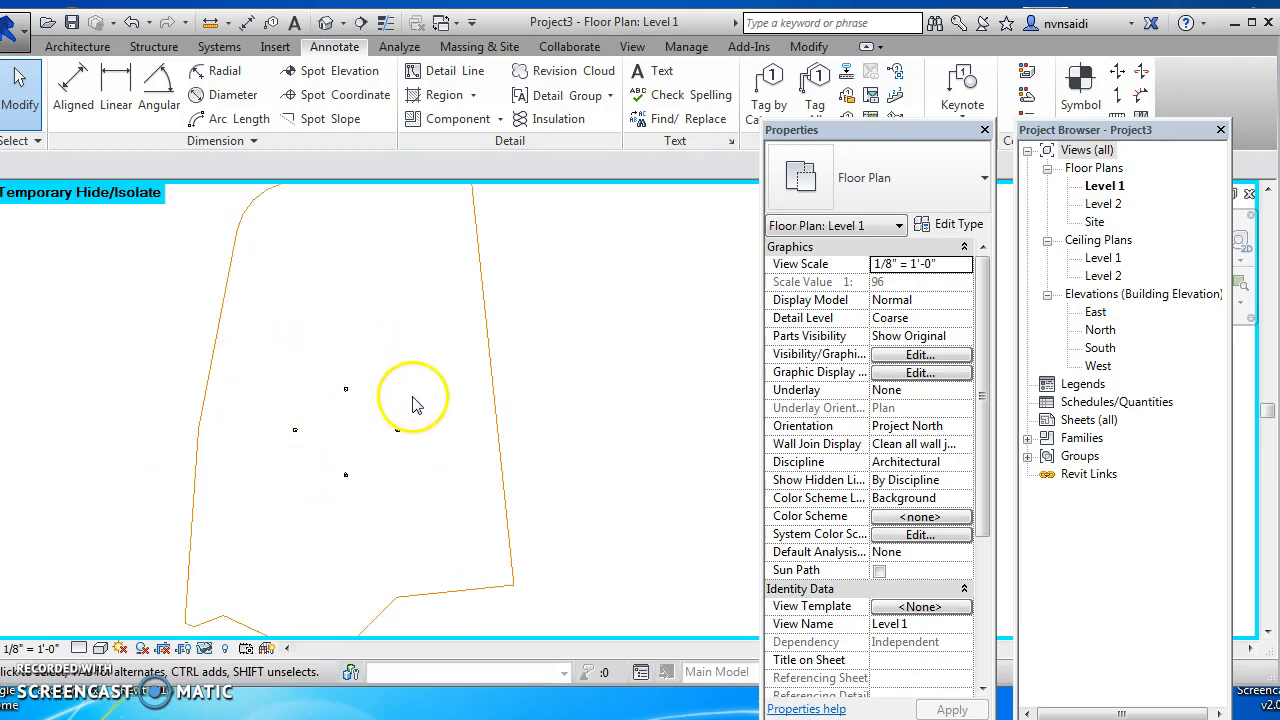
{"action": "left_click", "coordinate": [290, 429]}
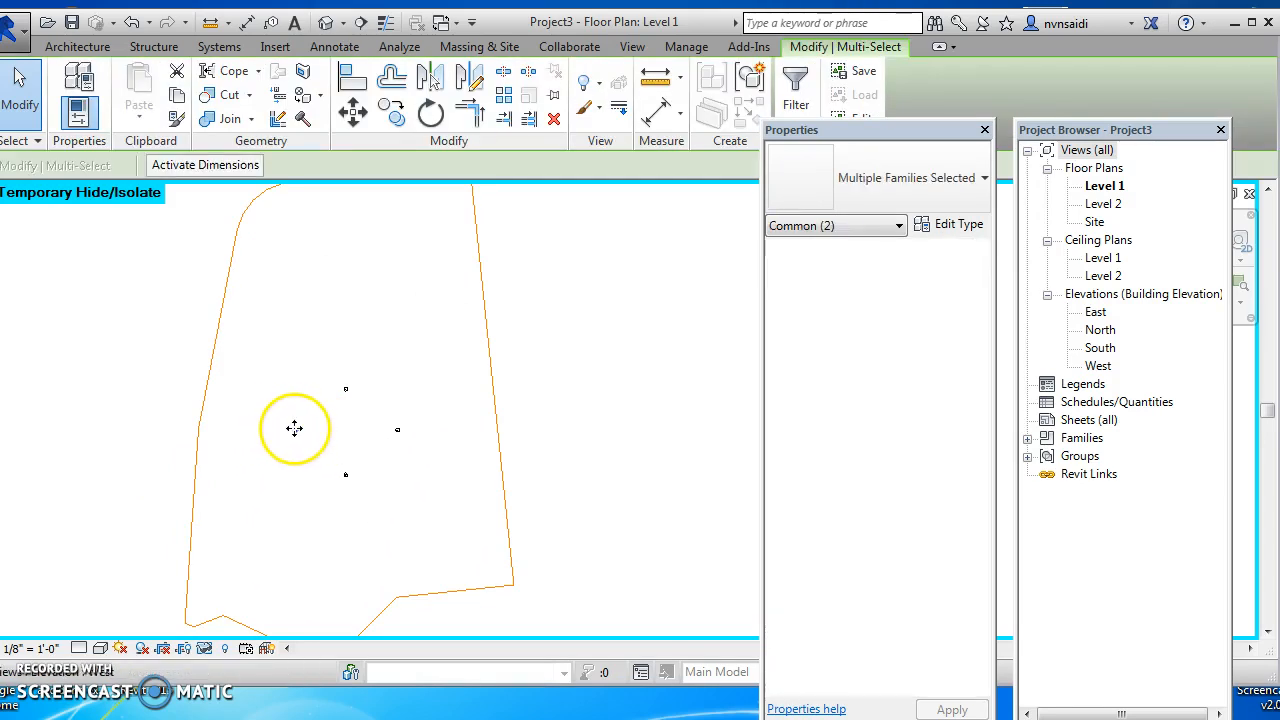
{"action": "left_click_drag", "start_coordinate": [157, 430], "coordinate": [73, 431]}
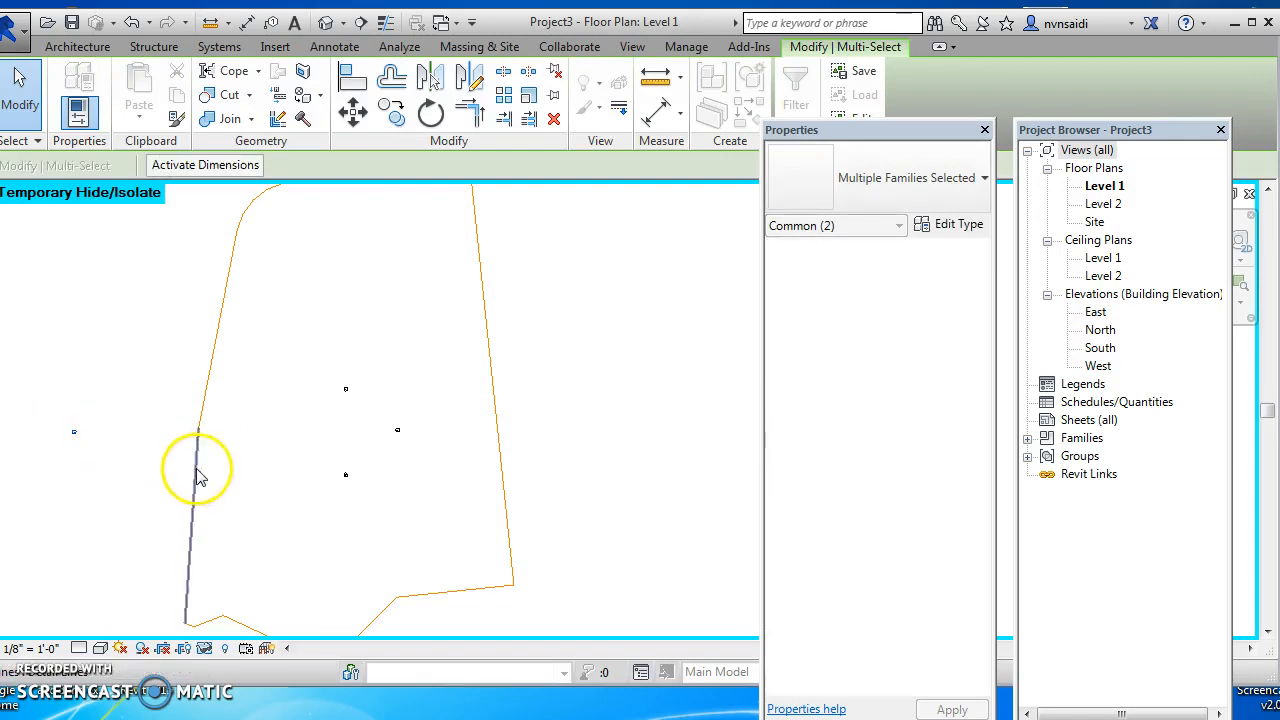
{"action": "mouse_move", "coordinate": [416, 441]}
{"action": "left_mouse_down"}
{"action": "mouse_move", "coordinate": [387, 407]}
{"action": "mouse_move", "coordinate": [560, 400]}
{"action": "left_mouse_up"}
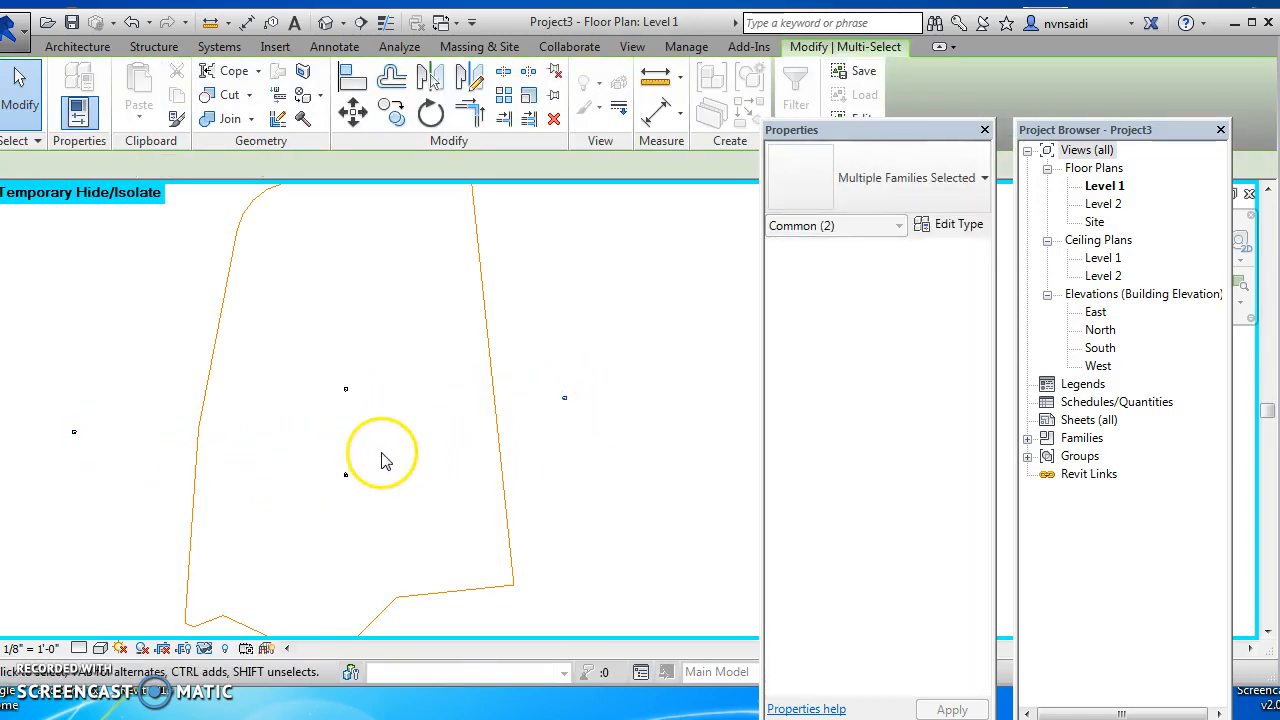
- Move the south elevation marker below the plot's south edge and the north elevation marker above its north edge
{"action": "scroll", "coordinate": [386, 457], "scroll_direction": "down", "scroll_amount": 2}
{"action": "mouse_move", "coordinate": [370, 483]}
{"action": "left_mouse_down"}
{"action": "mouse_move", "coordinate": [345, 450]}
{"action": "mouse_move", "coordinate": [357, 612]}
{"action": "left_mouse_up"}
{"action": "mouse_move", "coordinate": [373, 427]}
{"action": "left_mouse_down"}
{"action": "mouse_move", "coordinate": [342, 411]}
{"action": "mouse_move", "coordinate": [350, 391]}
{"action": "mouse_move", "coordinate": [360, 411]}
{"action": "mouse_move", "coordinate": [359, 212]}
{"action": "left_mouse_up"}
{"action": "middle_click_drag", "start_coordinate": [340, 434], "coordinate": [338, 338]}
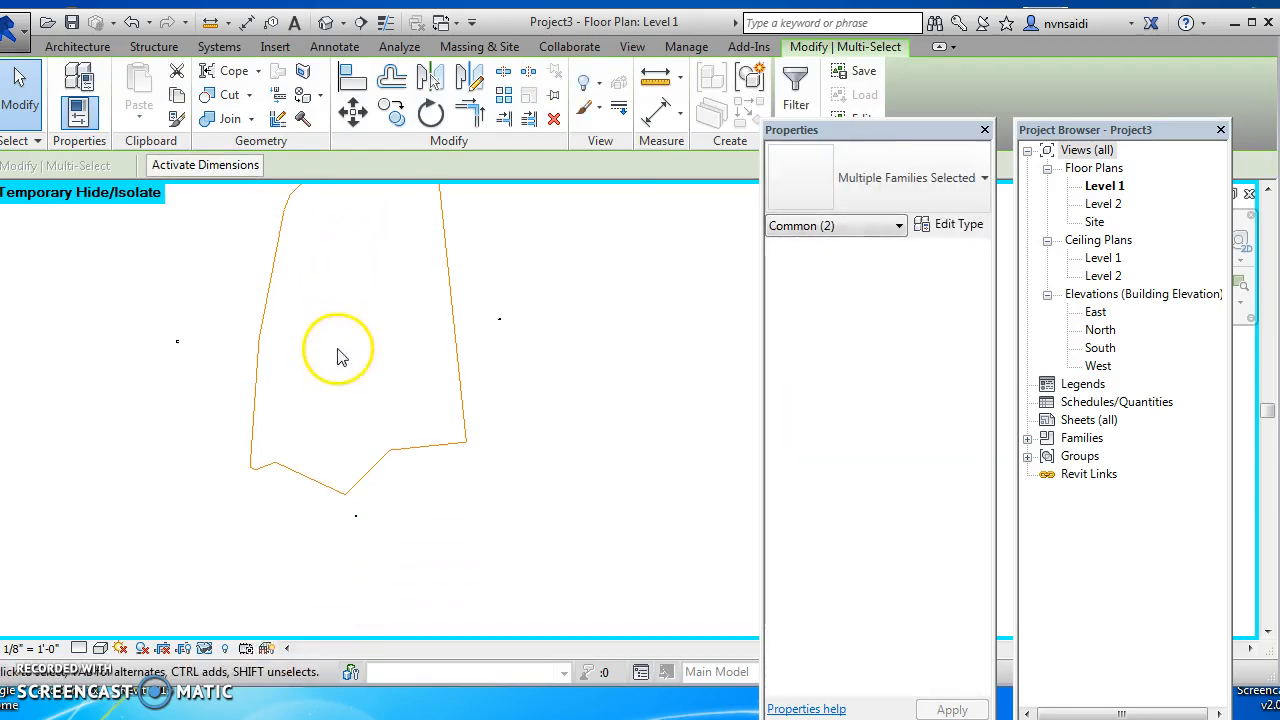
{"action": "left_click_drag", "start_coordinate": [385, 542], "coordinate": [345, 520]}
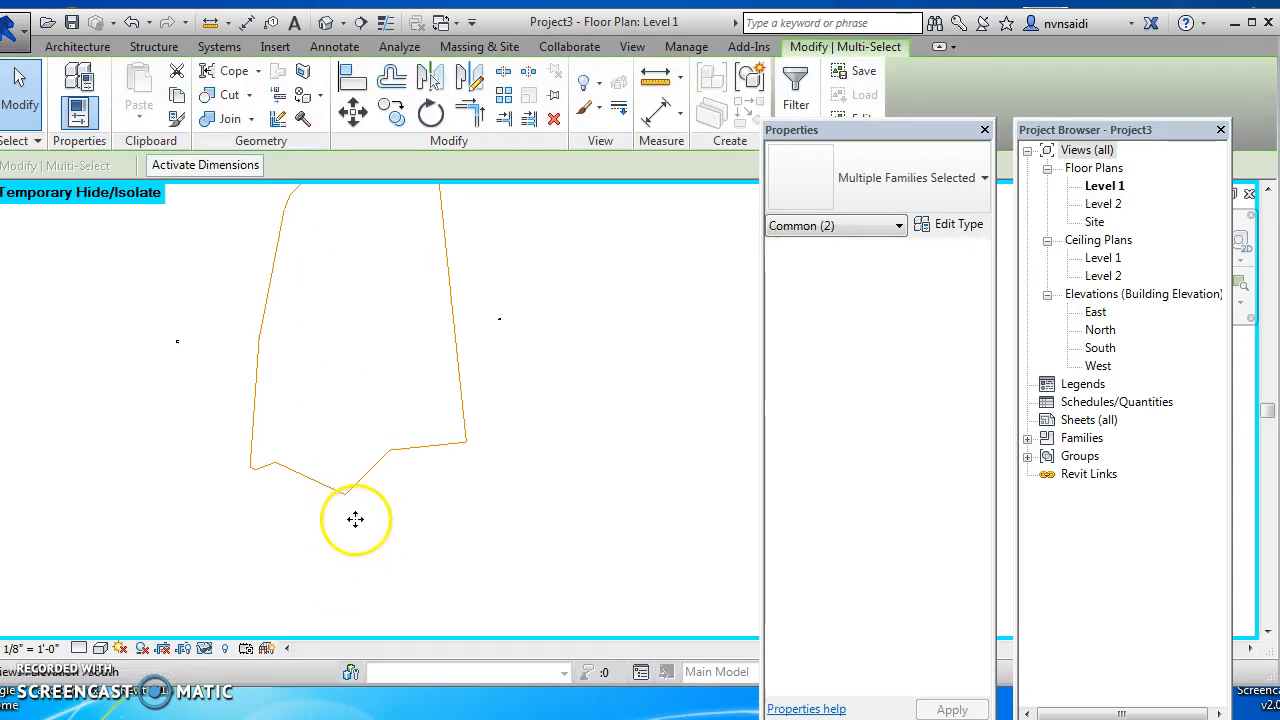
{"action": "left_click", "coordinate": [380, 531]}
- Reset the temporary hide/isolate to bring the Retail-site raster image back into the view
{"action": "scroll", "coordinate": [446, 531], "scroll_direction": "down", "scroll_amount": 3}
{"action": "scroll", "coordinate": [415, 545], "scroll_direction": "down", "scroll_amount": 2}
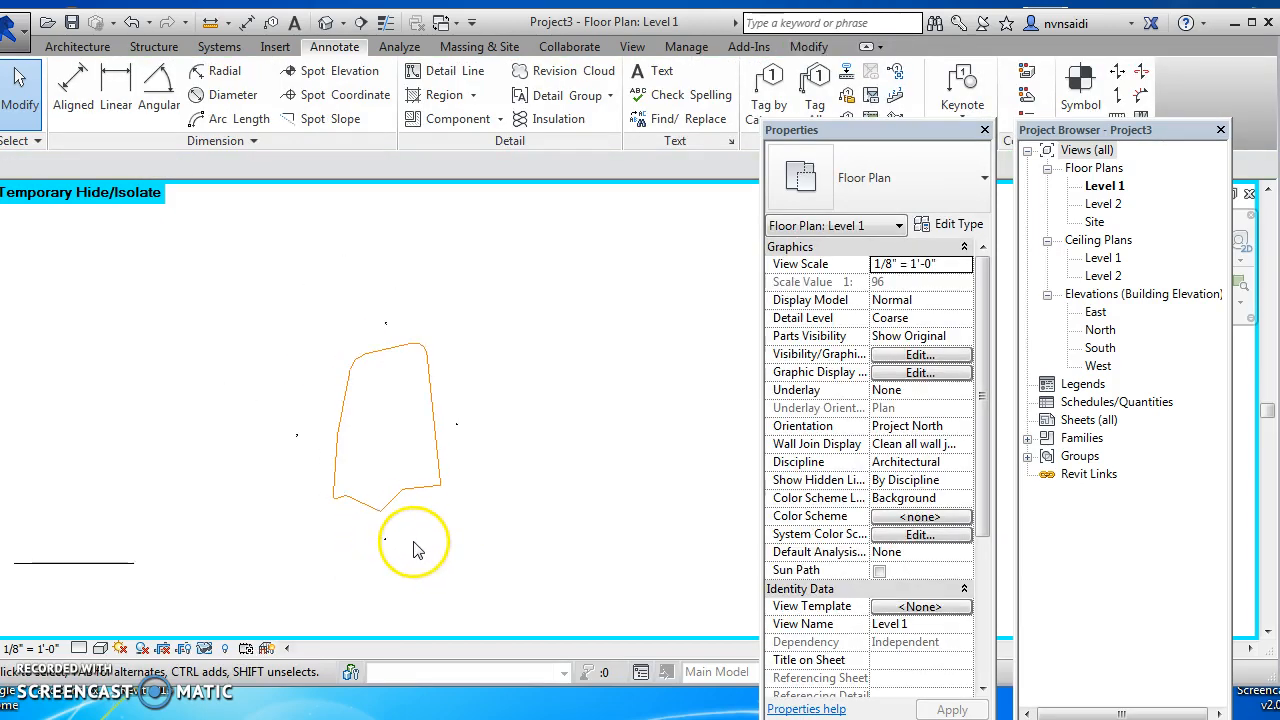
{"action": "left_click", "coordinate": [205, 649]}
{"action": "left_click", "coordinate": [228, 627]}
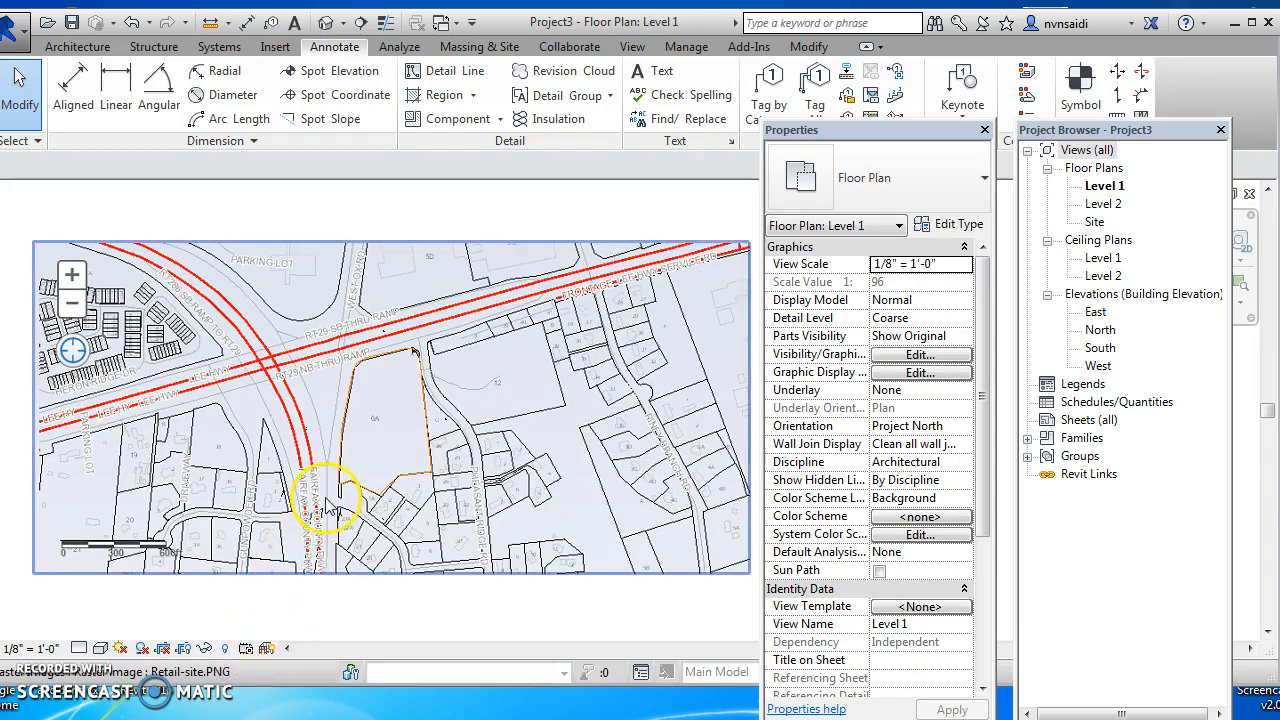
- Temporarily hide the Retail-site raster image in the floor plan, leaving the traced plot boundary in view
{"action": "scroll", "coordinate": [330, 505], "scroll_direction": "down", "scroll_amount": 2}
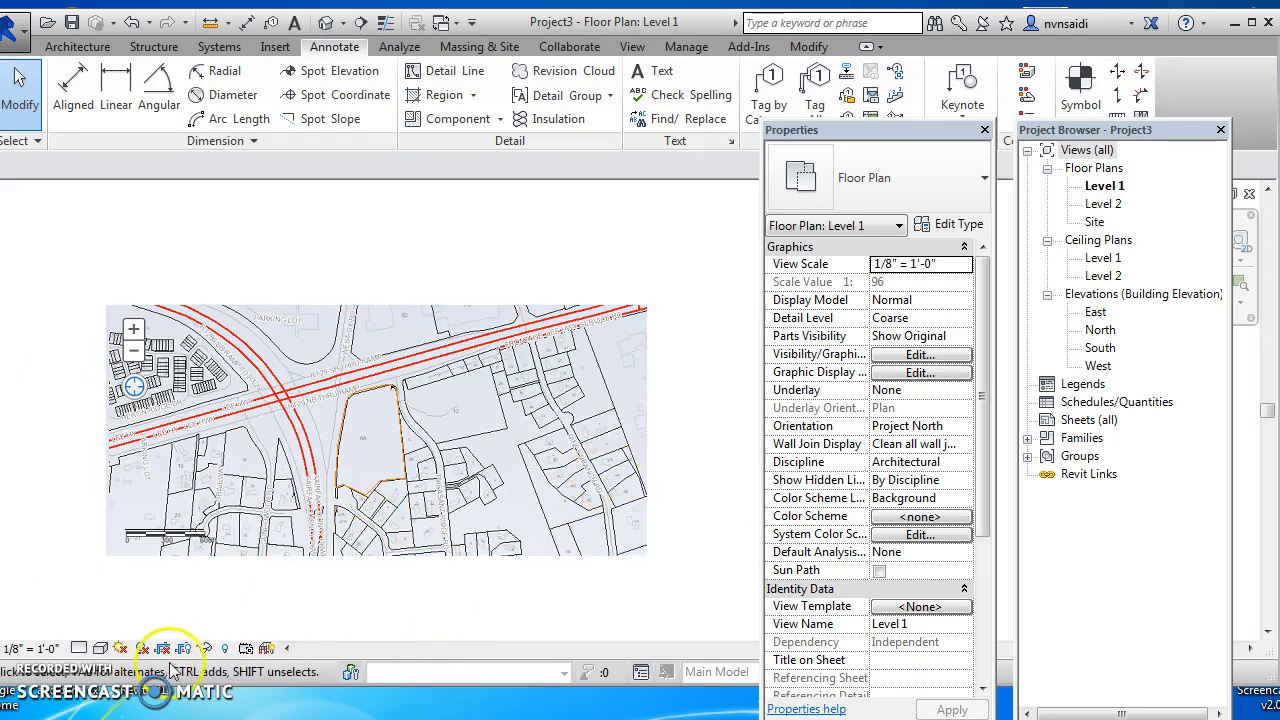
{"action": "left_click", "coordinate": [348, 554]}
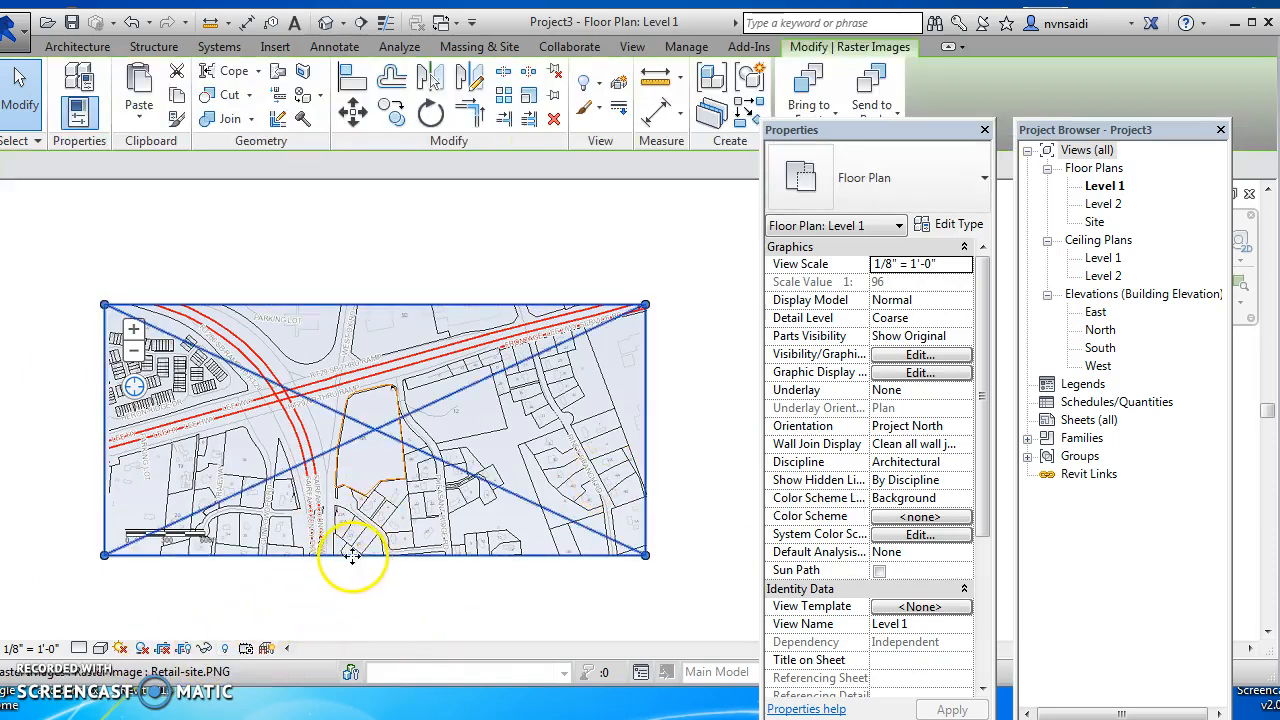
{"action": "left_click", "coordinate": [207, 650]}
{"action": "left_click", "coordinate": [245, 600]}
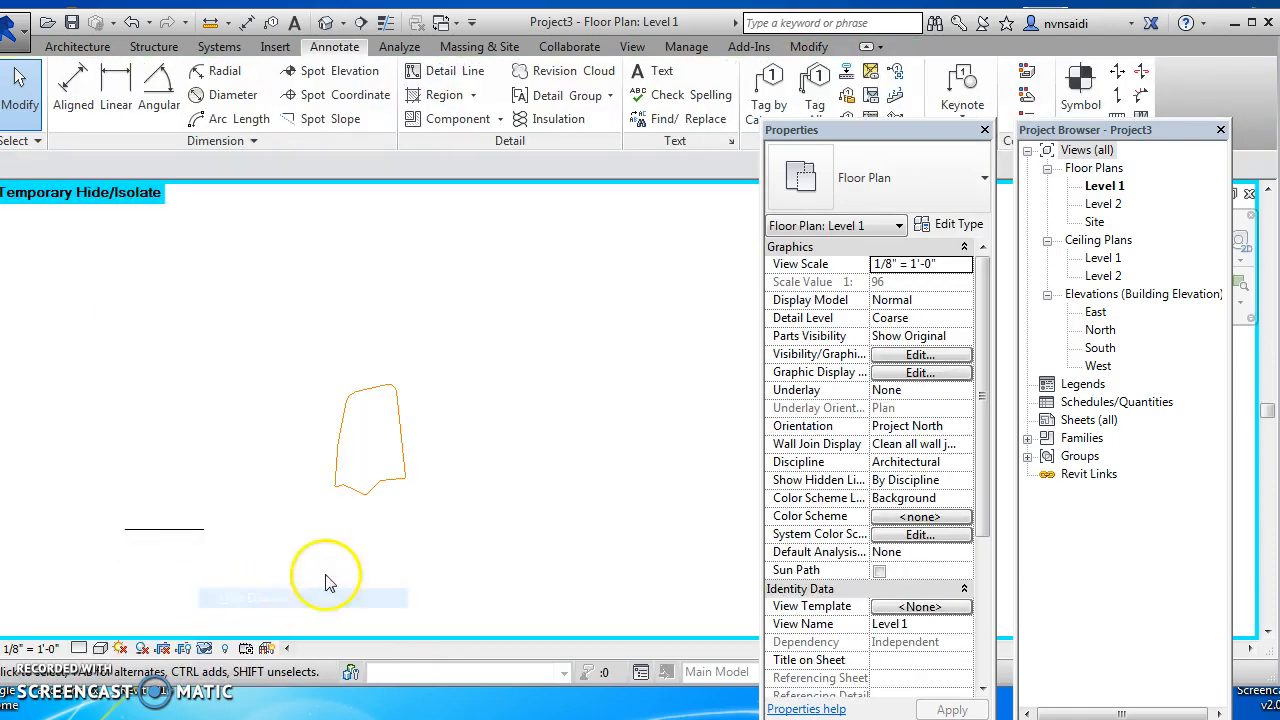
{"action": "scroll", "coordinate": [390, 448], "scroll_direction": "up", "scroll_amount": 3}
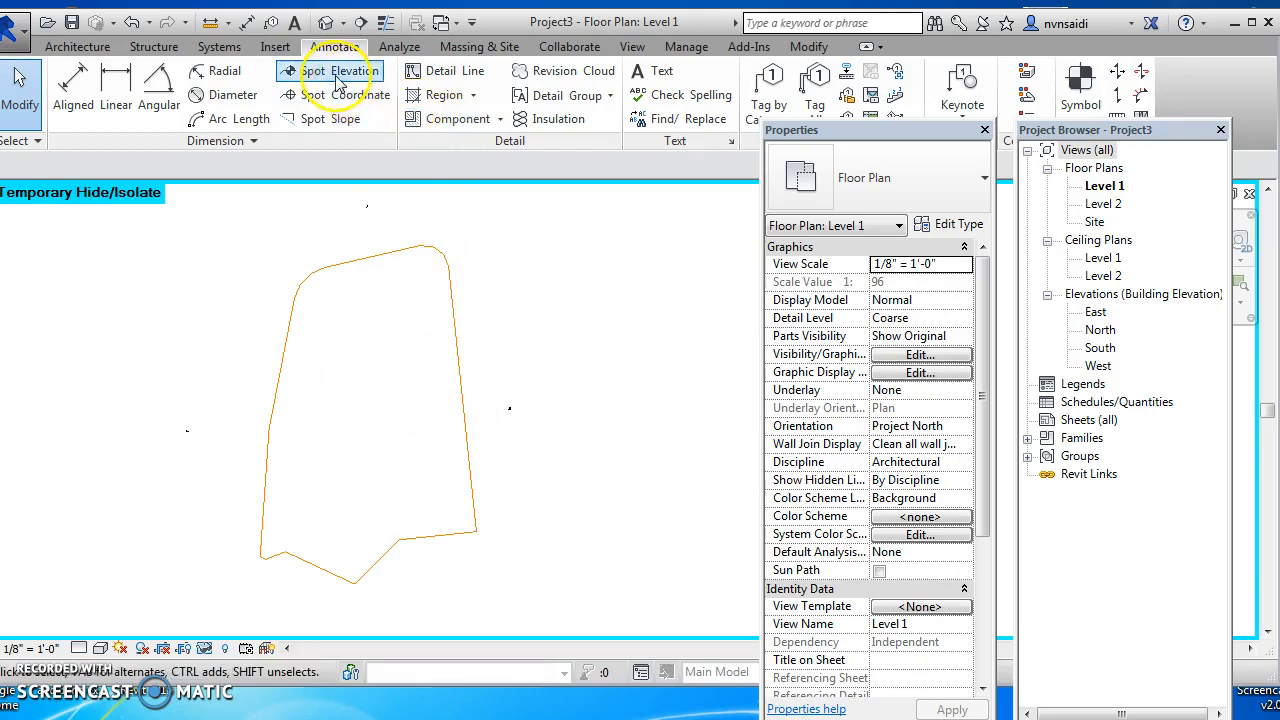
- Offset copies of the plot's east edge and its southern boundary segments 60' inward
{"action": "left_click", "coordinate": [451, 338]}
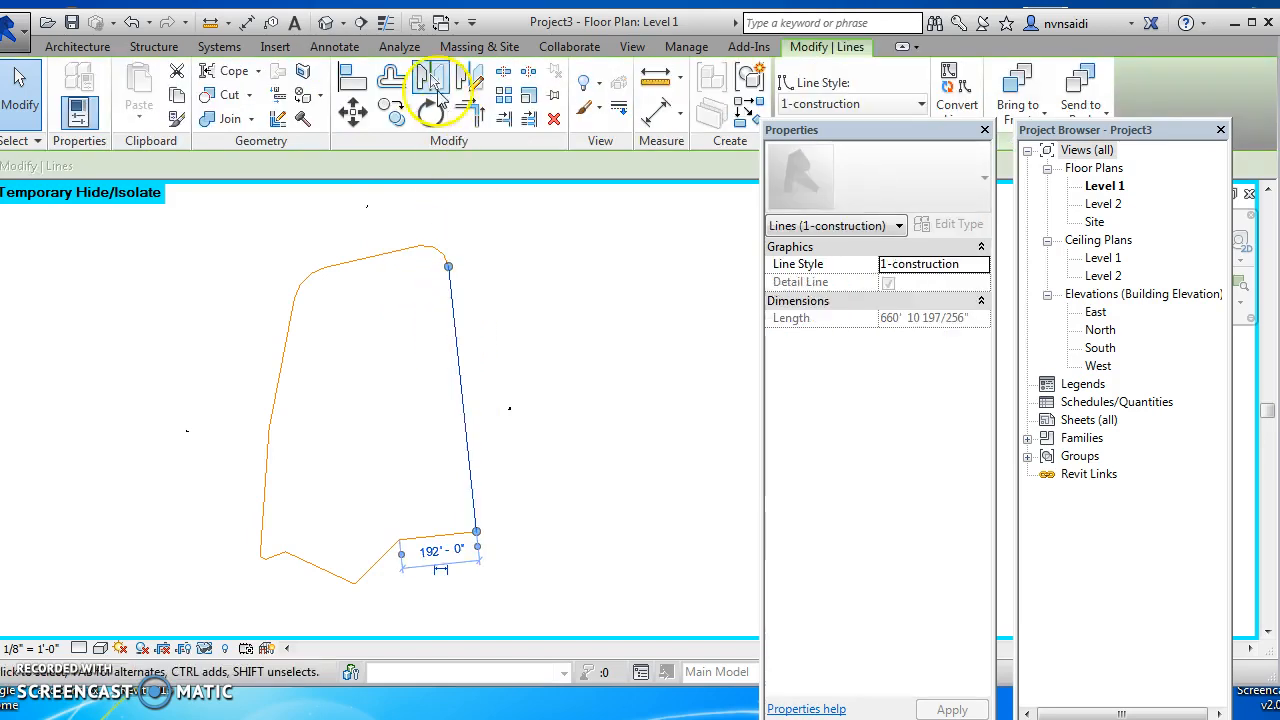
{"action": "left_click", "coordinate": [429, 66]}
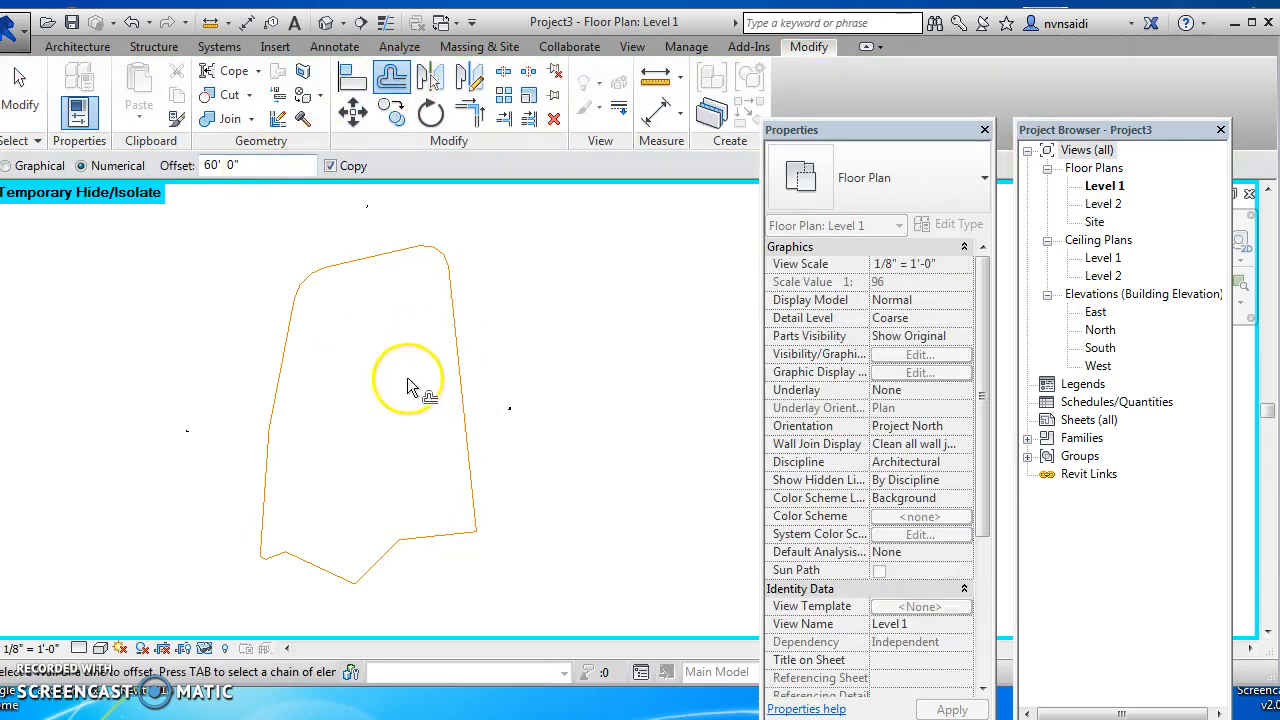
{"action": "left_click", "coordinate": [443, 452]}
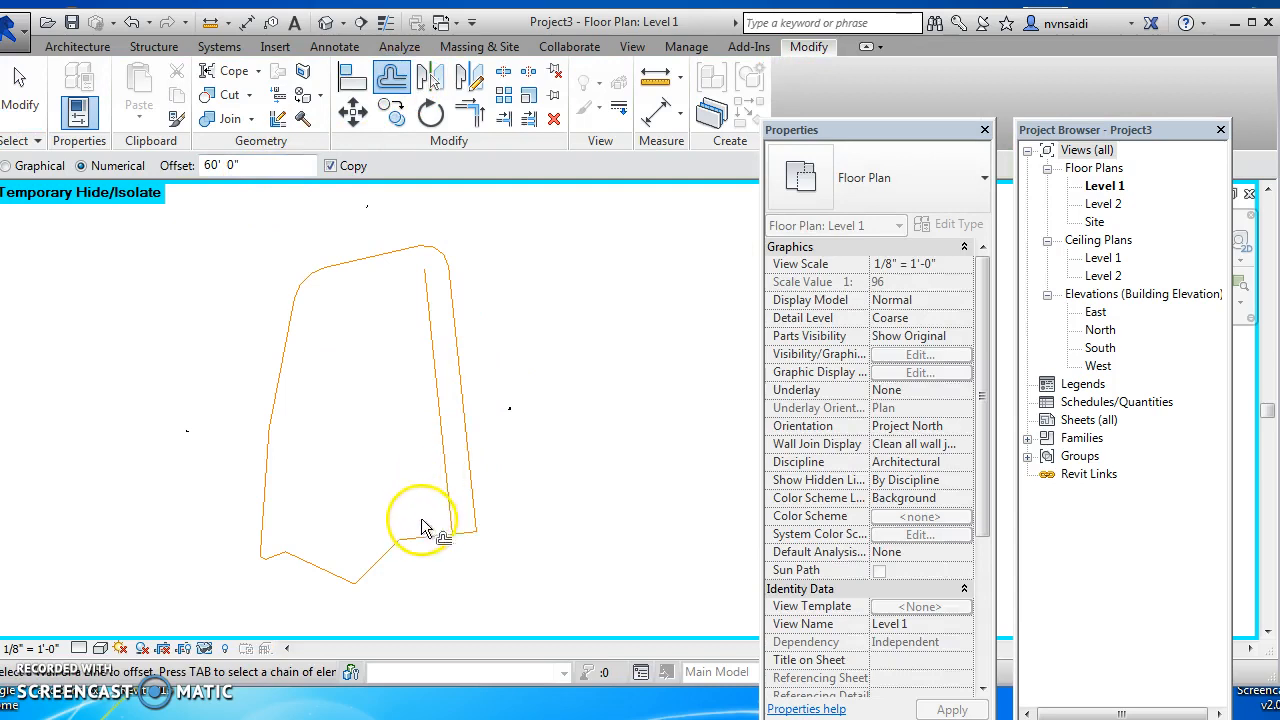
{"action": "left_click", "coordinate": [426, 534]}
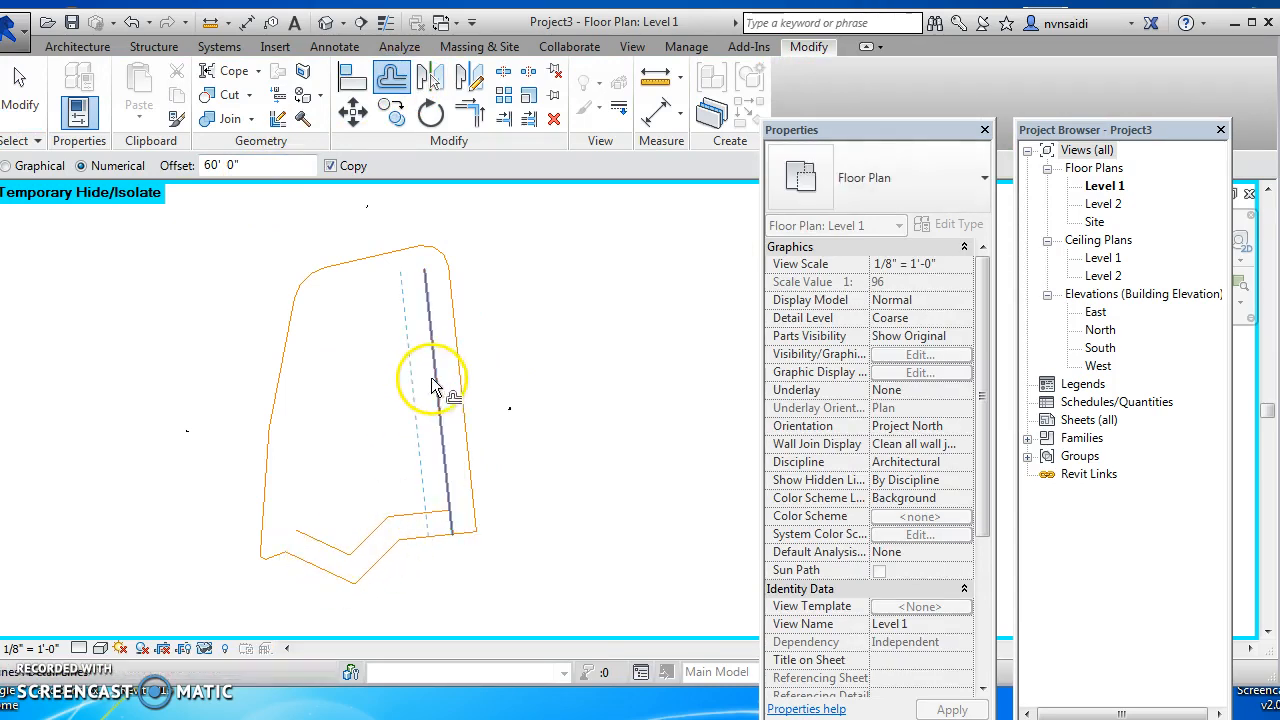
- Offset the inner east and southern lines another 60' inward as copies to form a second parallel set
{"action": "left_click", "coordinate": [432, 387]}
{"action": "left_click", "coordinate": [420, 516]}
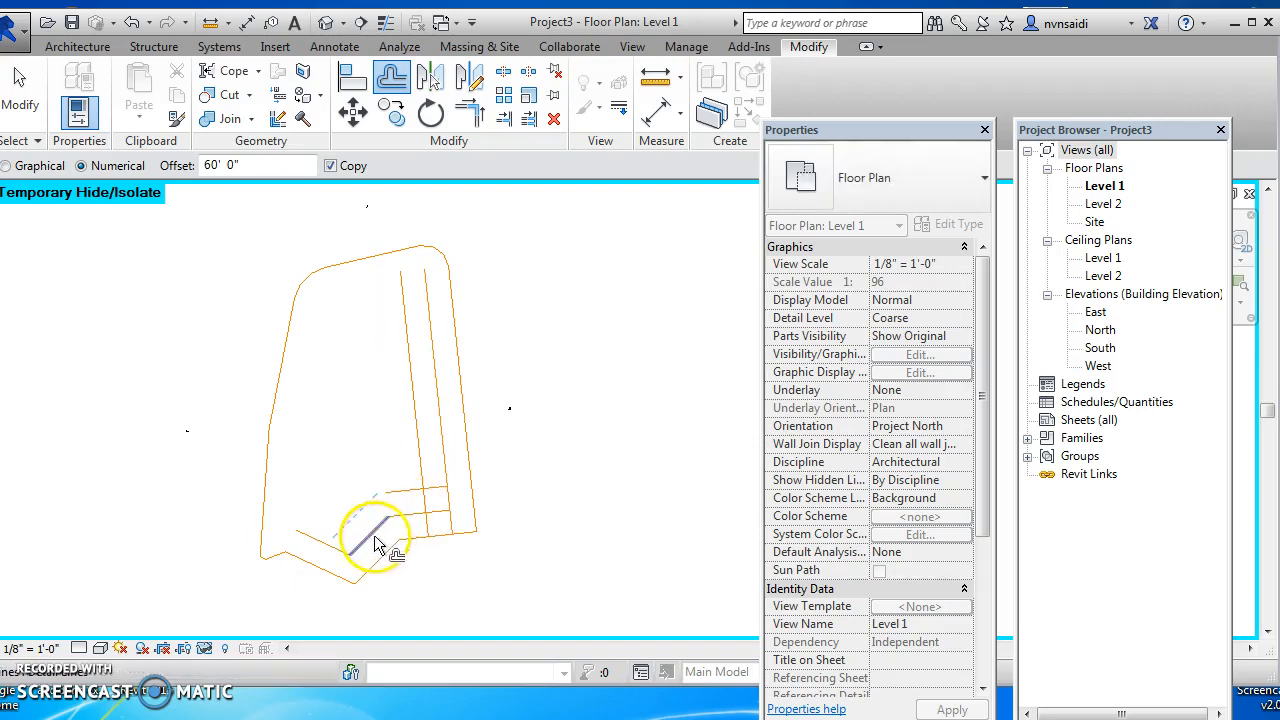
{"action": "left_click", "coordinate": [319, 535]}
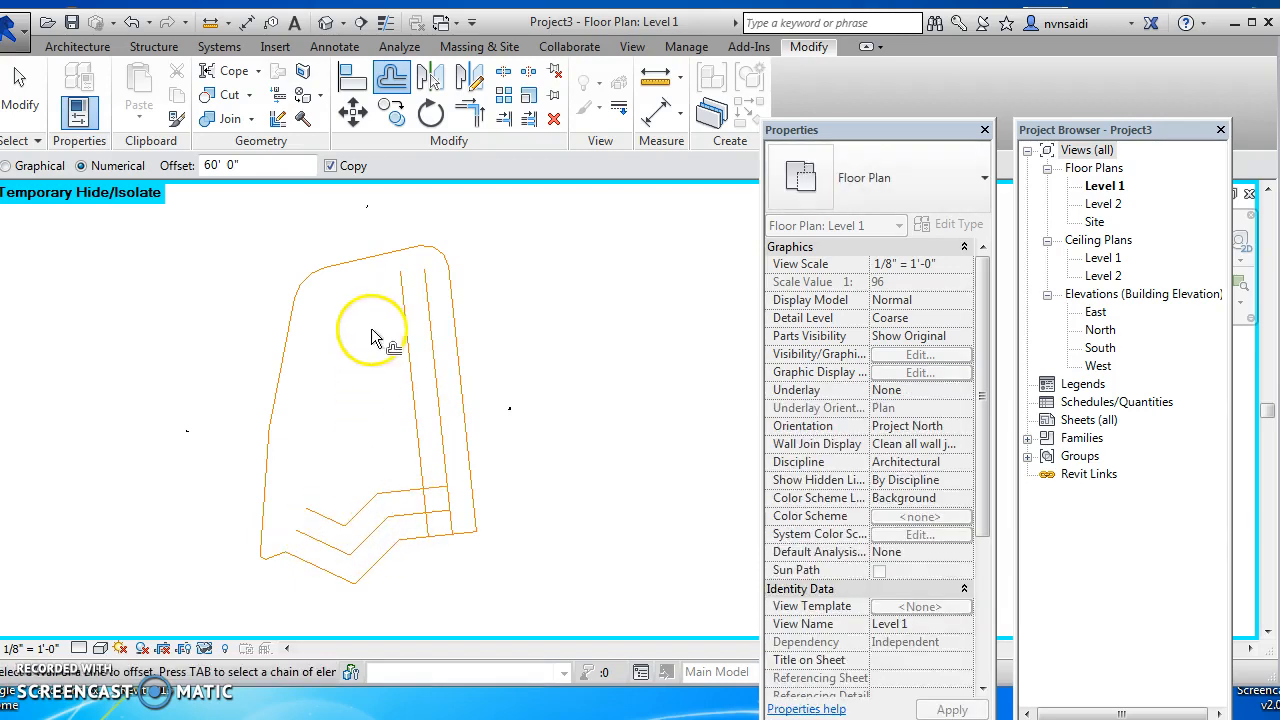
{"action": "key", "text": "Escape"}
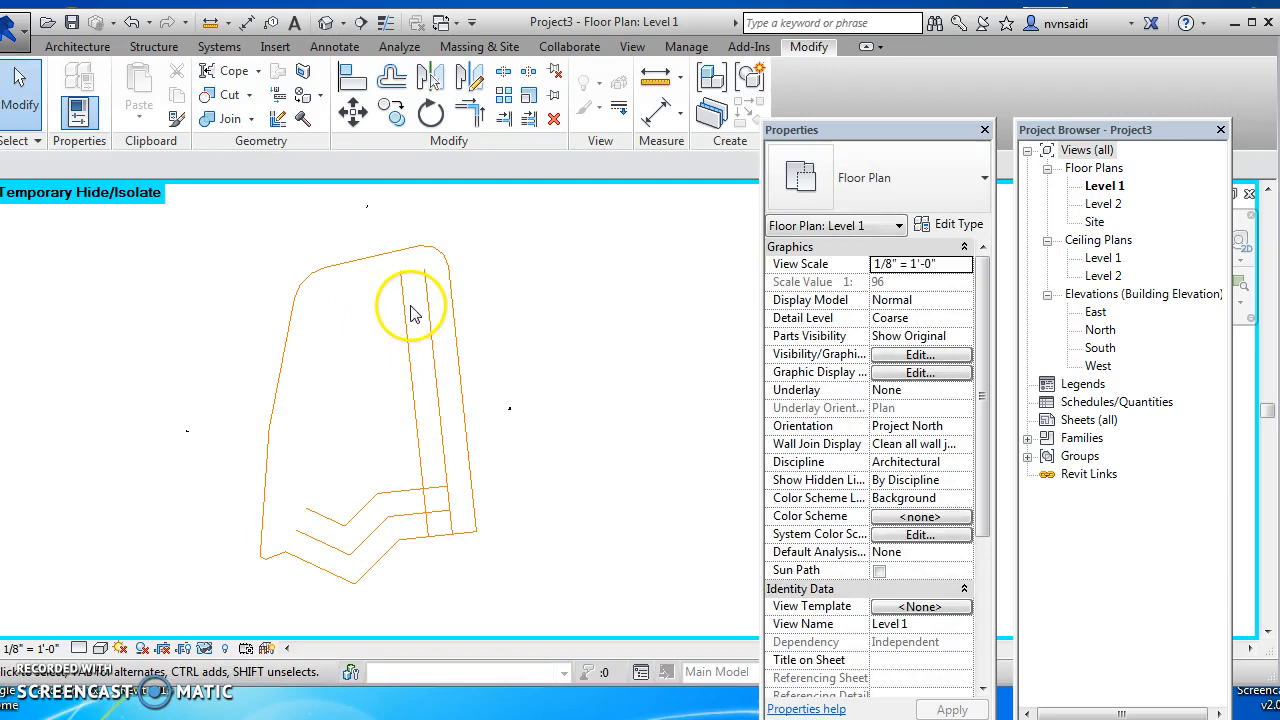
- Trim both sets of offset lines to clean corners where the east lines meet the southern lines
{"action": "left_click", "coordinate": [470, 112]}
{"action": "left_click", "coordinate": [424, 474]}
{"action": "left_click", "coordinate": [422, 490]}
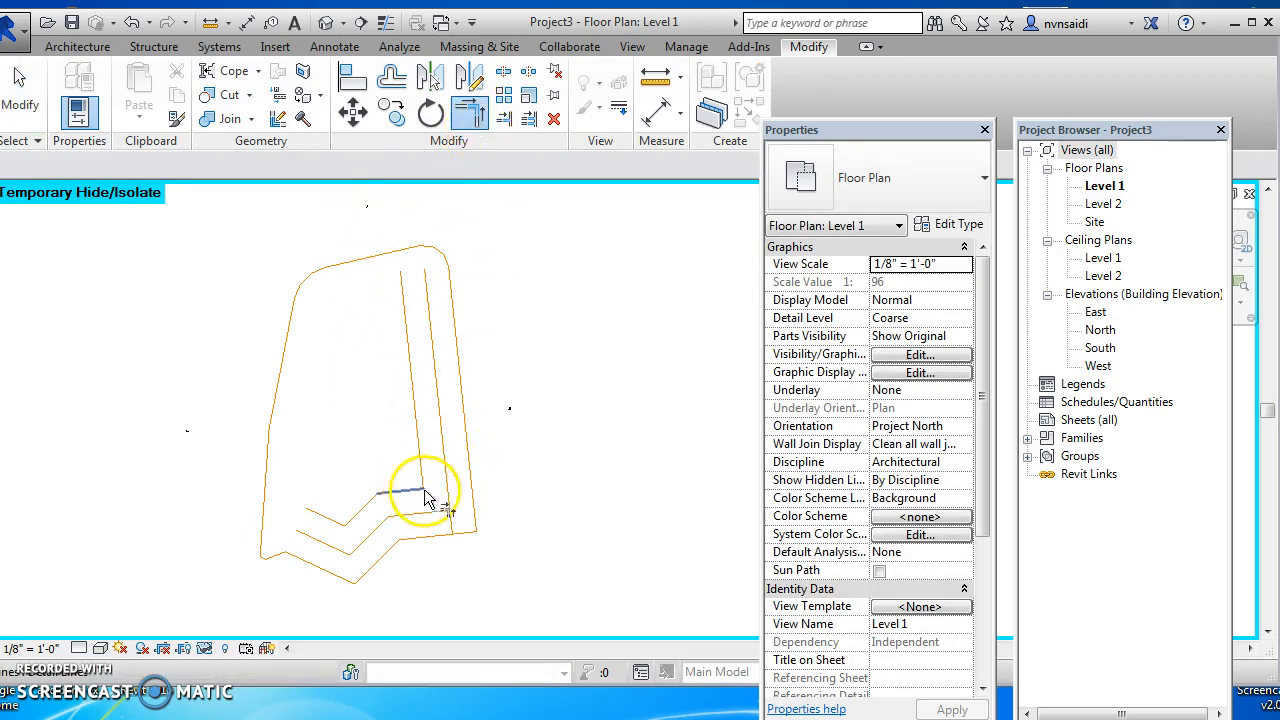
{"action": "left_click", "coordinate": [448, 492]}
{"action": "left_click", "coordinate": [437, 517]}
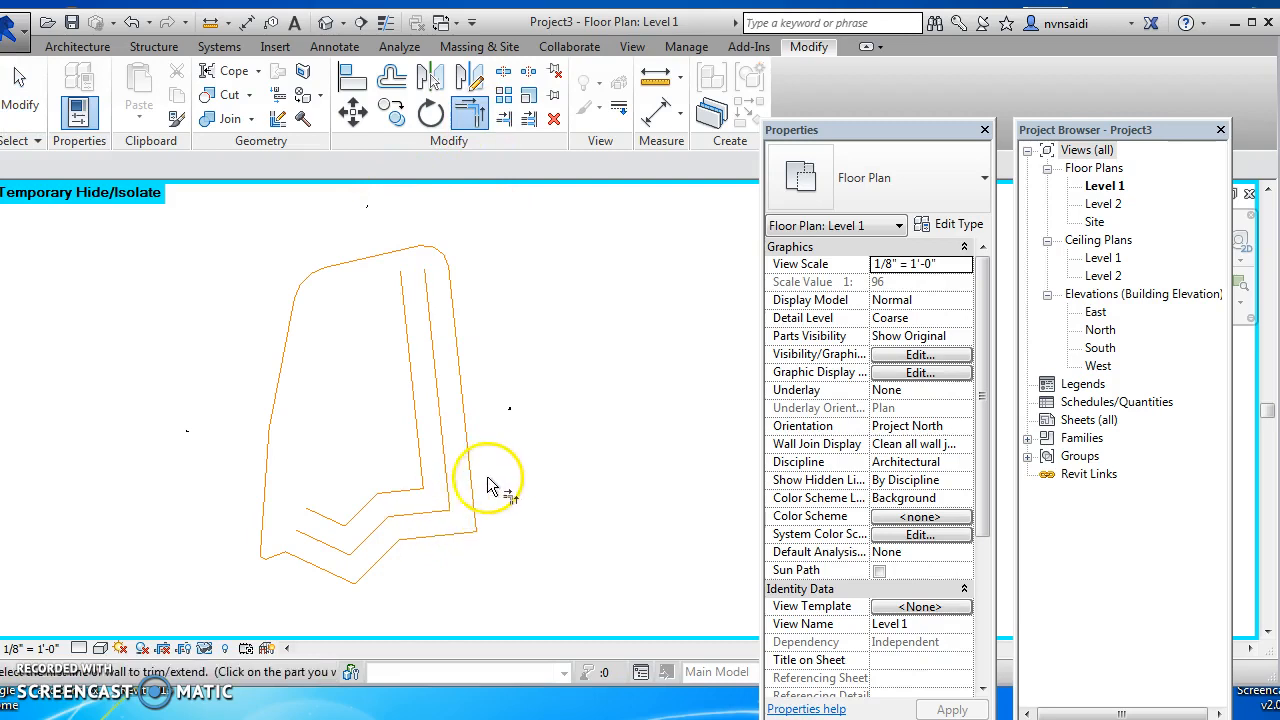
{"action": "key", "text": "Escape"}
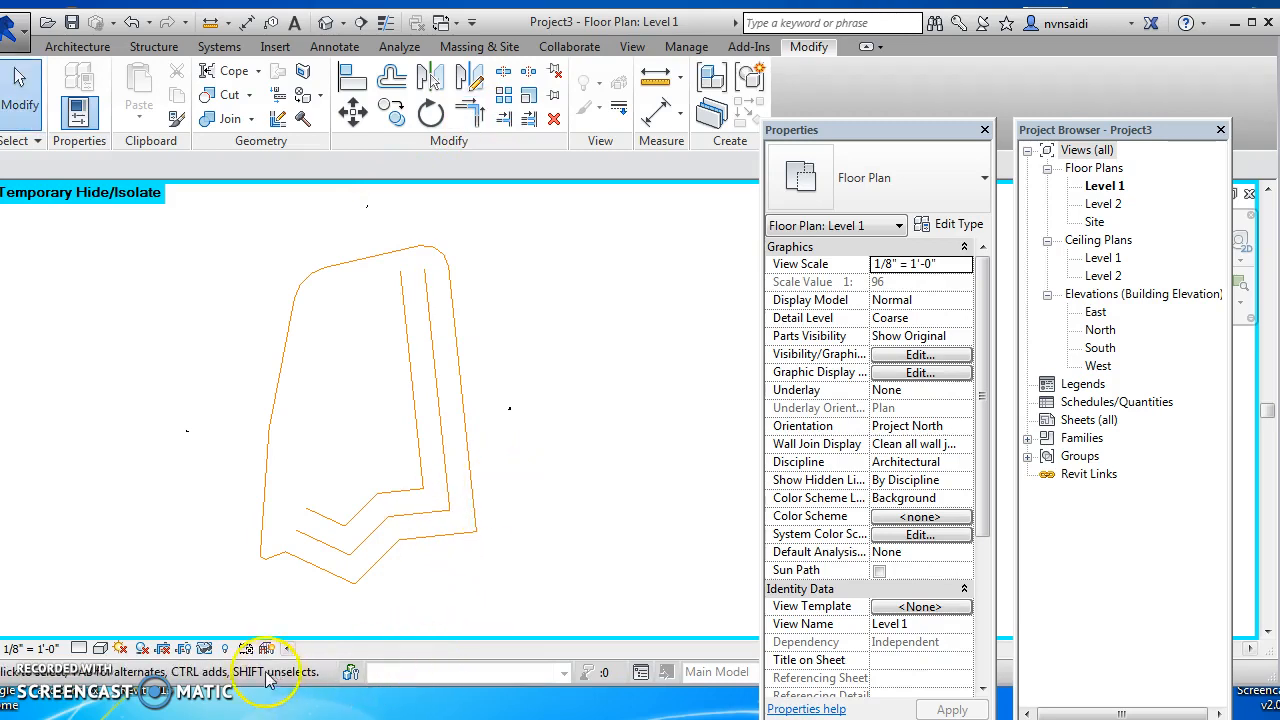
- Reset the temporary hide/isolate and draw a 1-construction detail line about 194' long, perpendicular to the plot's east edge near its north end
{"action": "left_click", "coordinate": [205, 650]}
{"action": "left_click", "coordinate": [260, 623]}
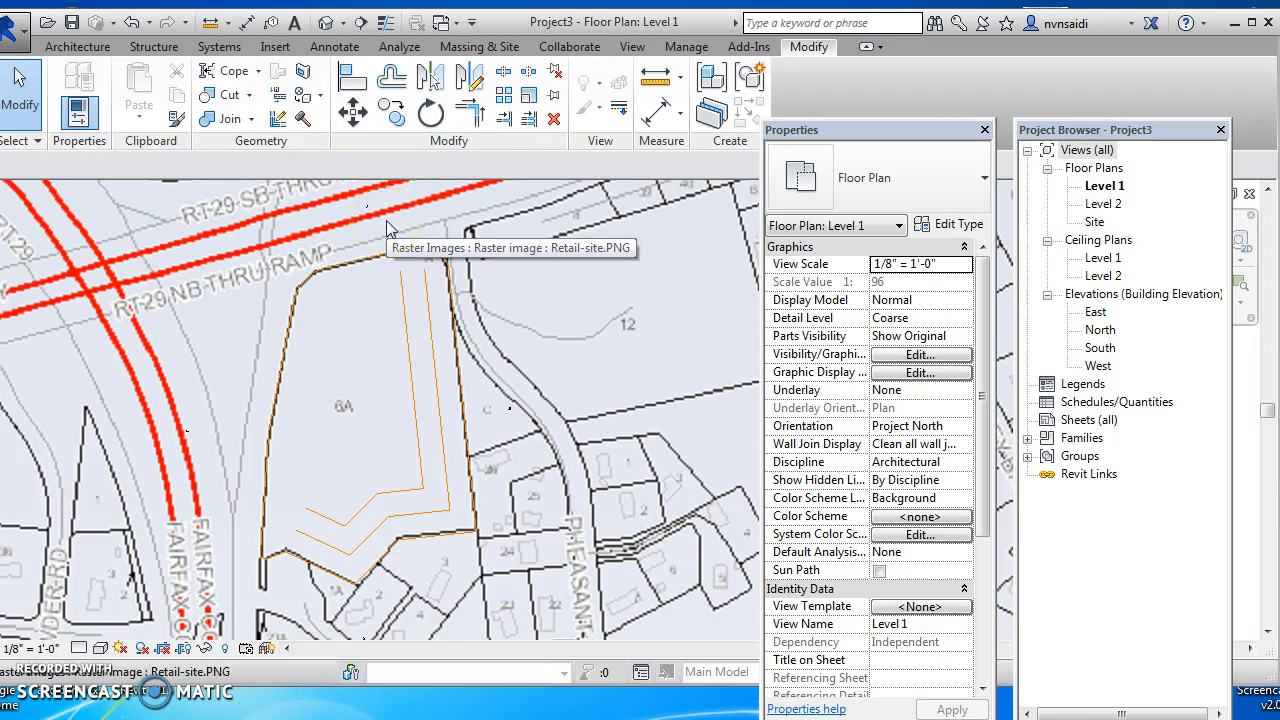
{"action": "left_click", "coordinate": [338, 47]}
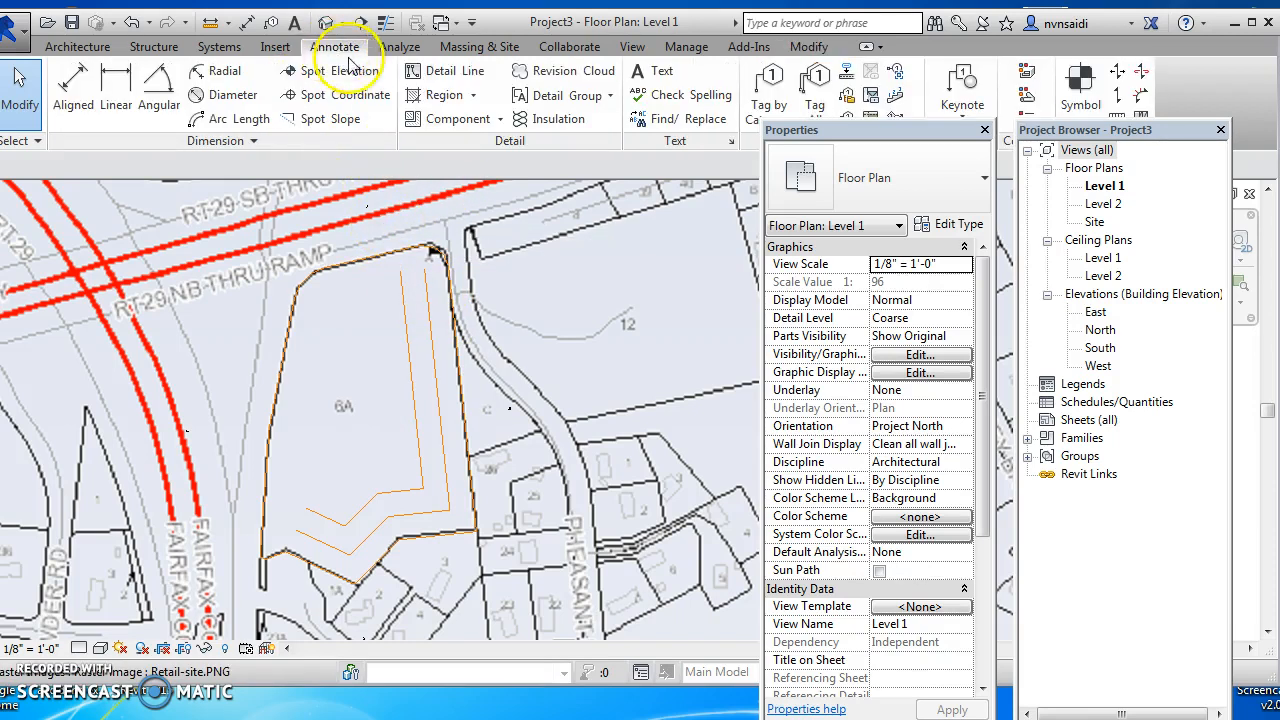
{"action": "left_click", "coordinate": [455, 70]}
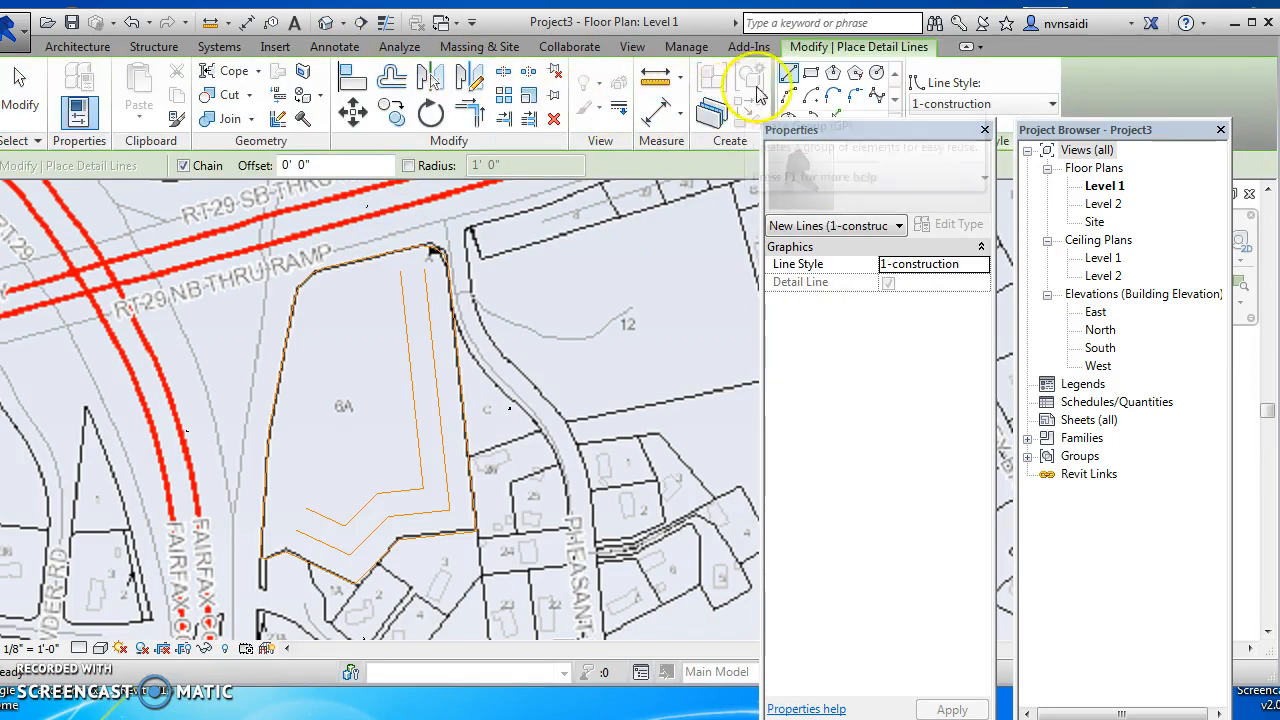
{"action": "left_click", "coordinate": [376, 307]}
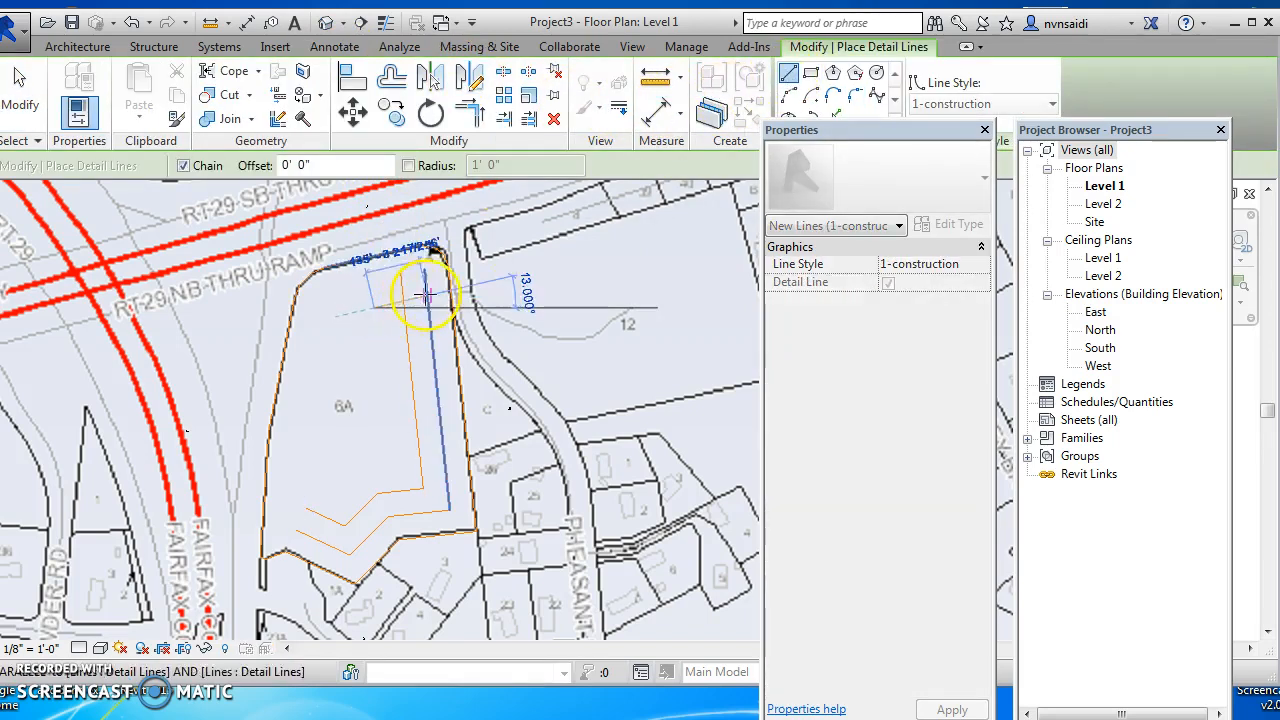
{"action": "scroll", "coordinate": [466, 289], "scroll_direction": "up", "scroll_amount": 3}
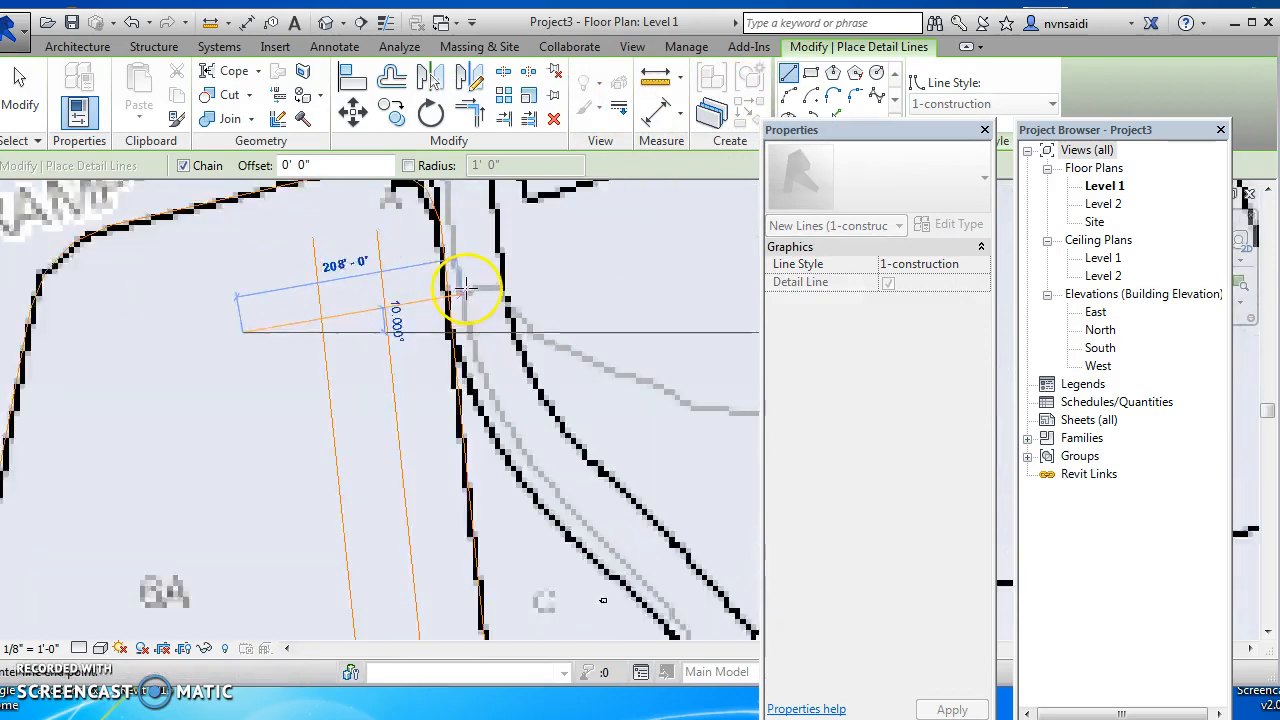
{"action": "scroll", "coordinate": [466, 289], "scroll_direction": "up", "scroll_amount": 1}
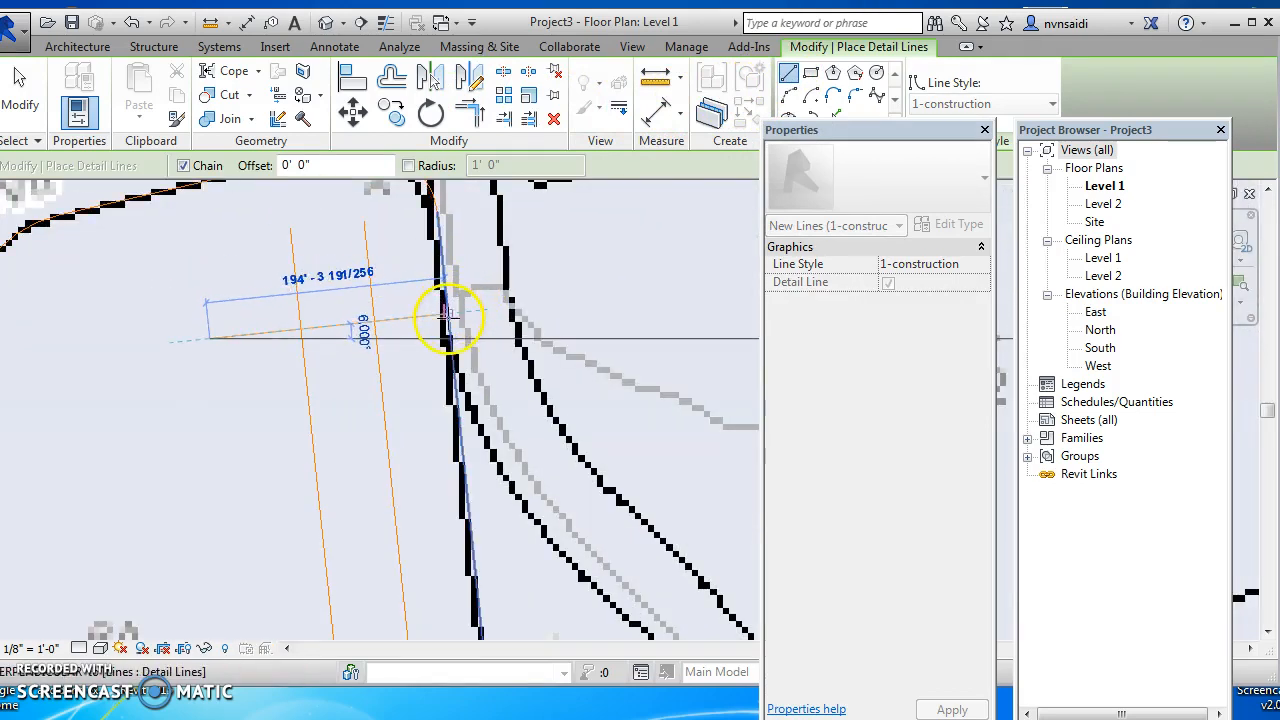
{"action": "left_click", "coordinate": [448, 314]}
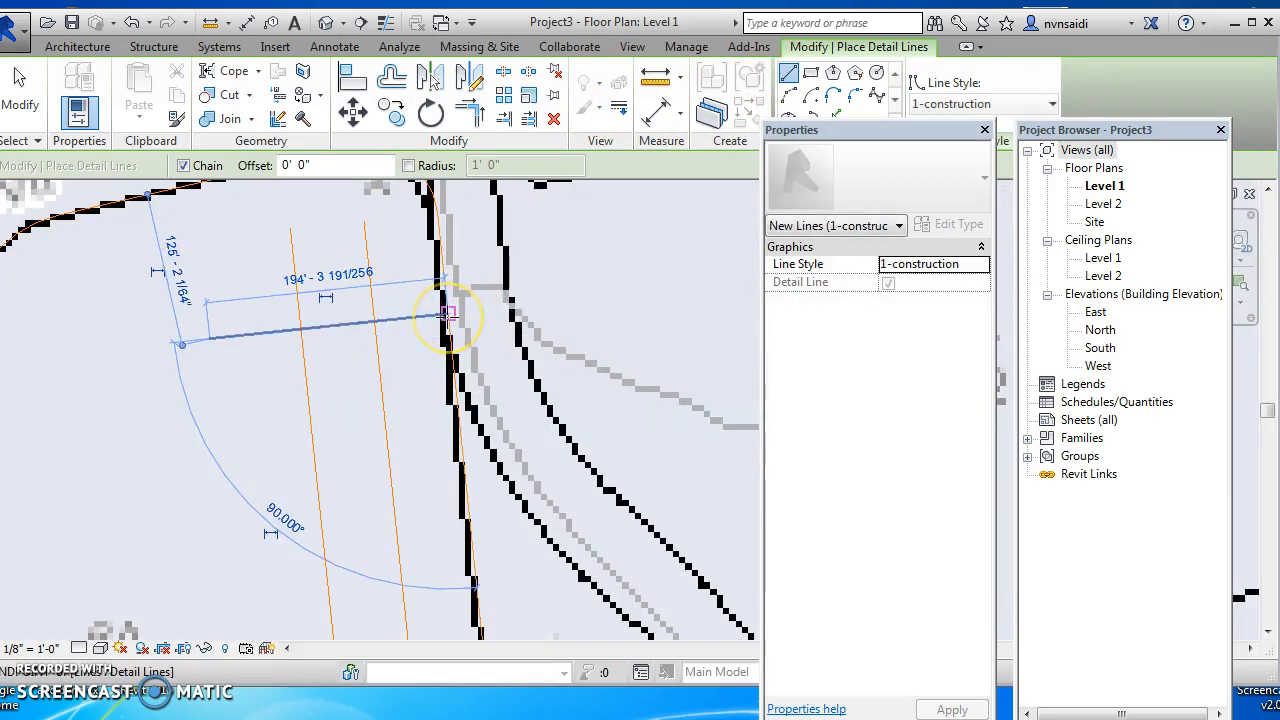
{"action": "key", "text": "Escape"}
{"action": "scroll", "coordinate": [466, 300], "scroll_direction": "down", "scroll_amount": 2}
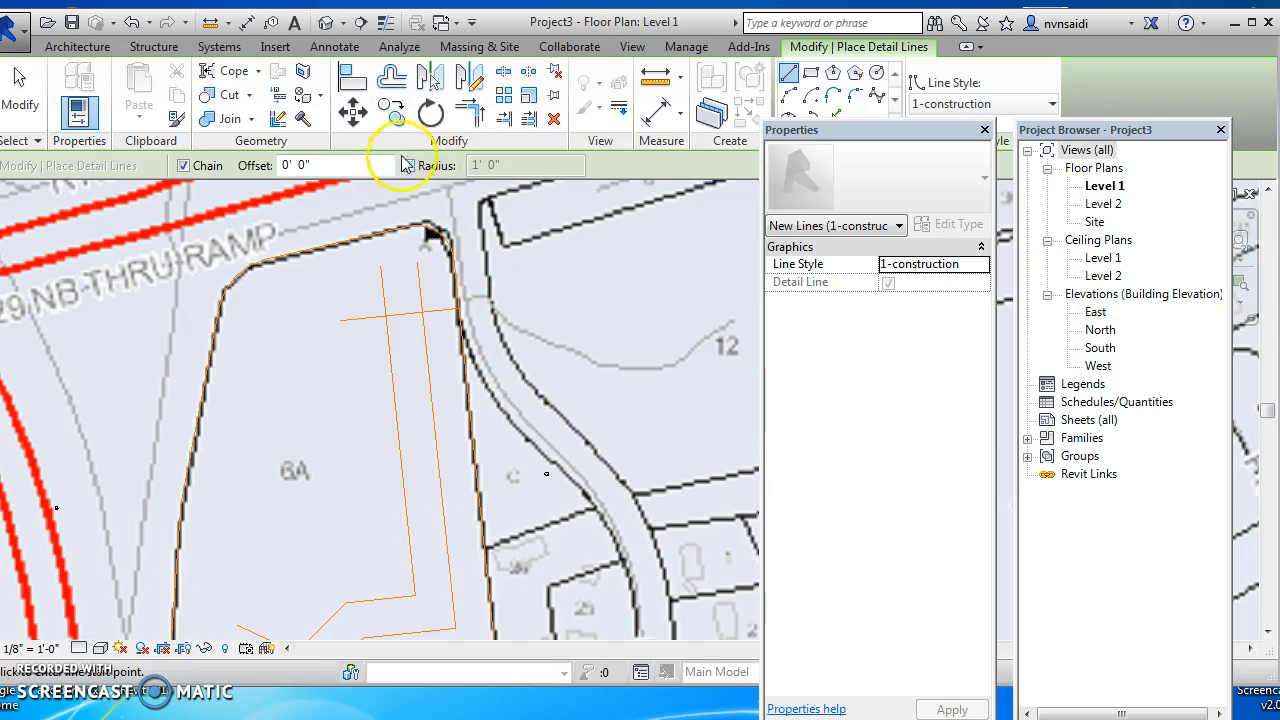
- Offset copies of the new perpendicular line 30' to its north and south sides
{"action": "left_click", "coordinate": [394, 80]}
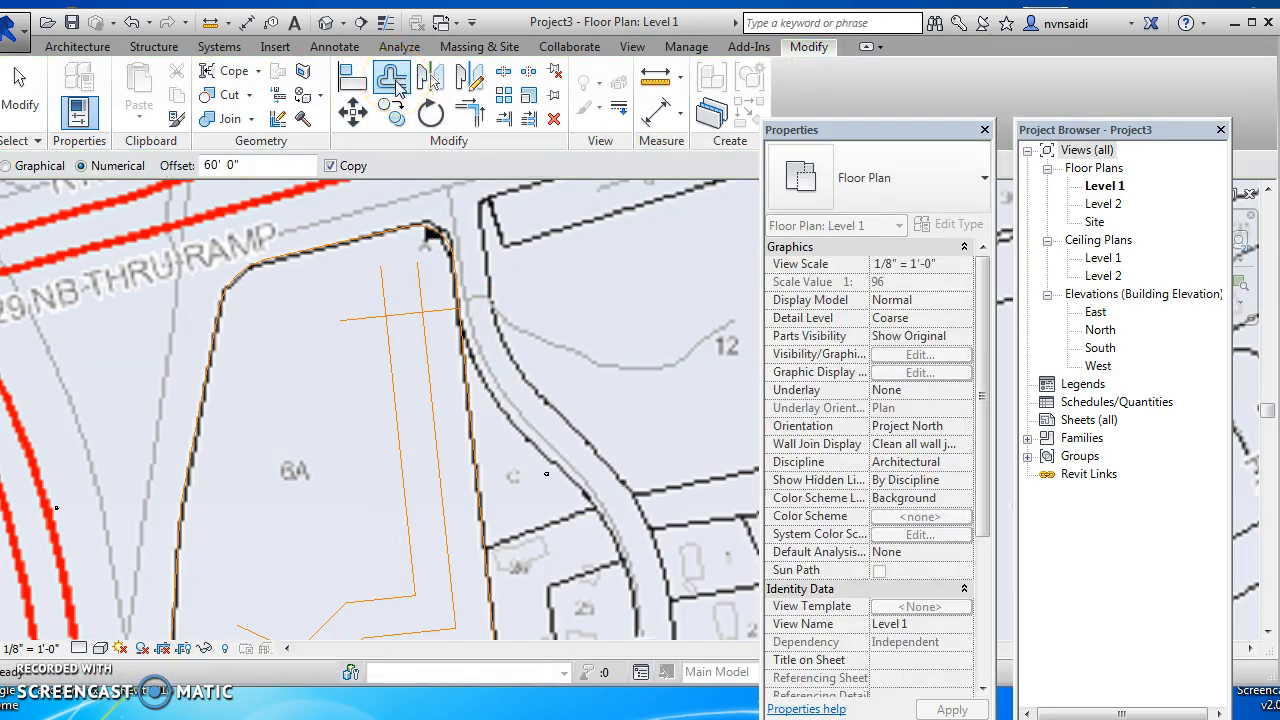
{"action": "left_click", "coordinate": [200, 122]}
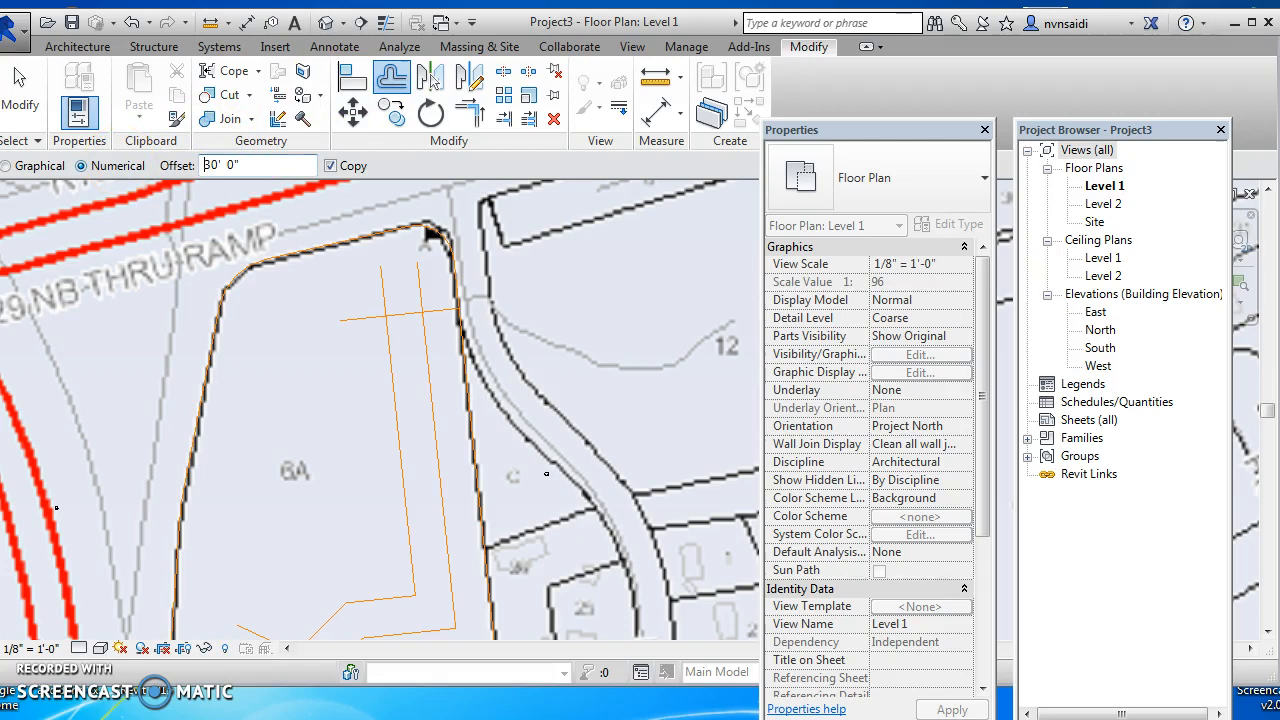
{"action": "left_click", "coordinate": [404, 322]}
{"action": "left_click", "coordinate": [418, 334]}
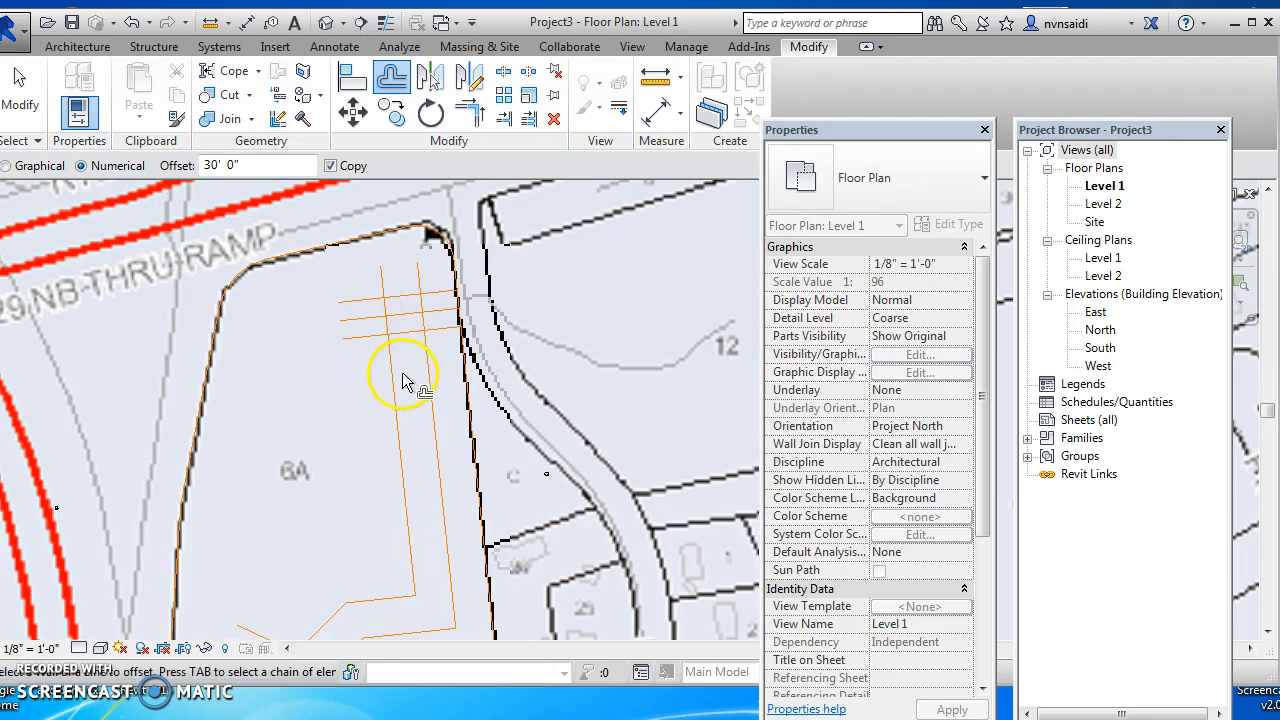
{"action": "scroll", "coordinate": [395, 385], "scroll_direction": "down", "scroll_amount": 2}
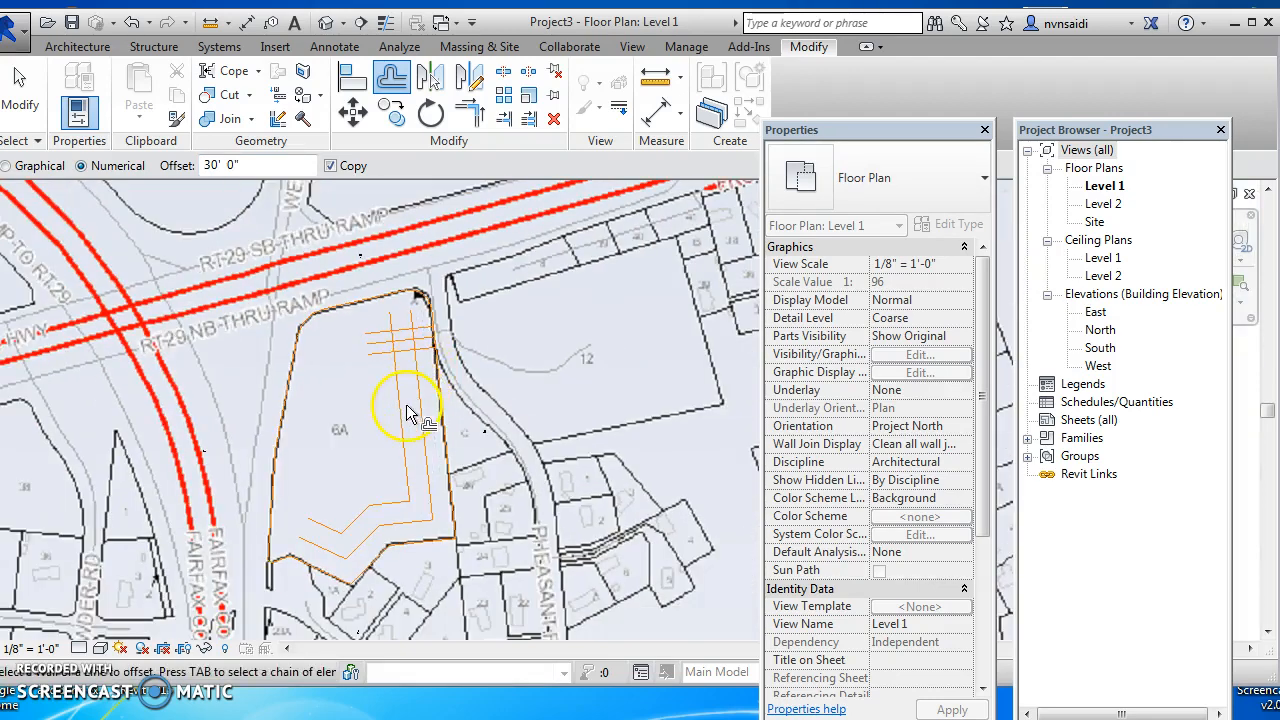
{"action": "key", "text": "Escape"}
{"action": "key", "text": "Escape"}
- Temporarily hide the Retail-site raster image again to isolate the plot boundary and offset lines
{"action": "scroll", "coordinate": [423, 600], "scroll_direction": "down", "scroll_amount": 4}
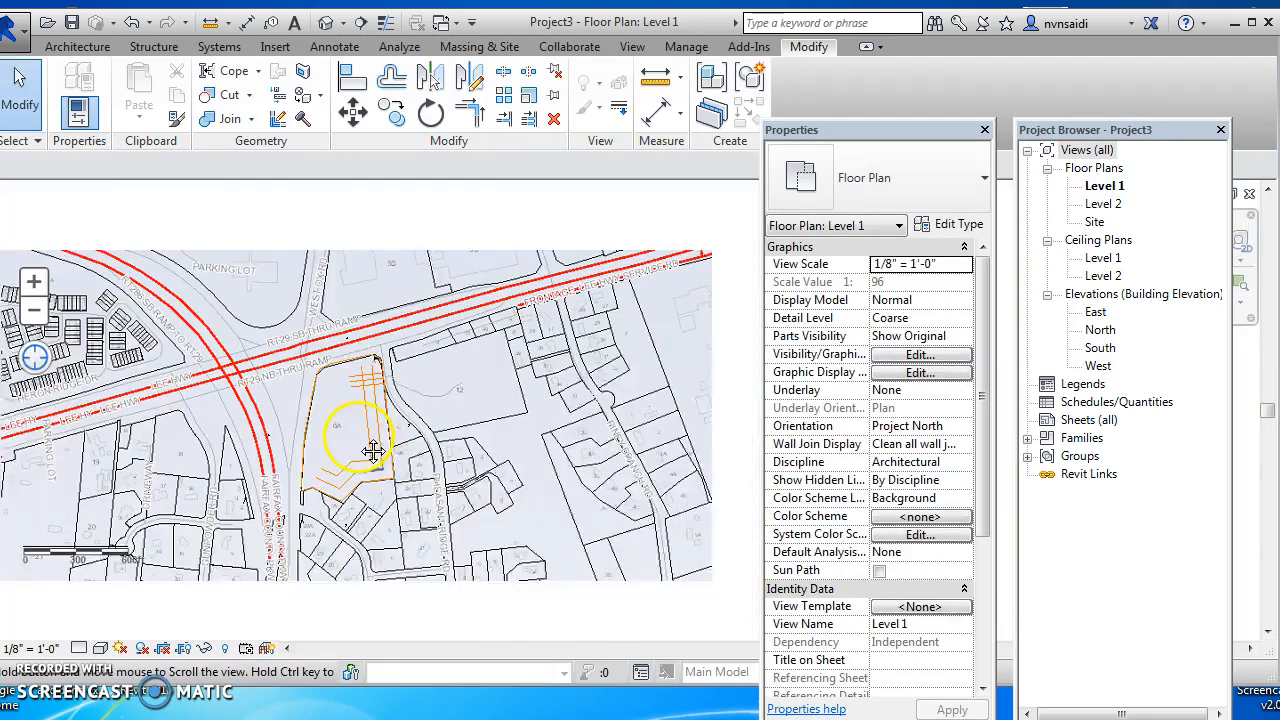
{"action": "left_click", "coordinate": [645, 510]}
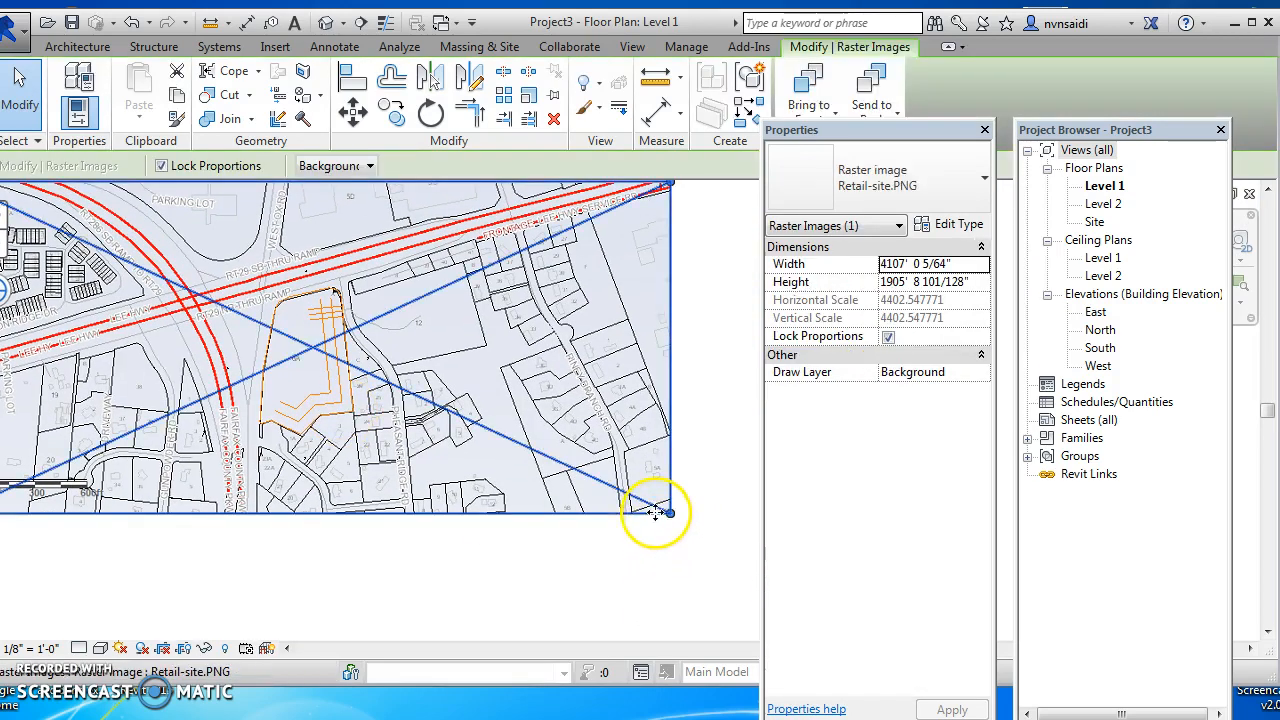
{"action": "left_click", "coordinate": [215, 650]}
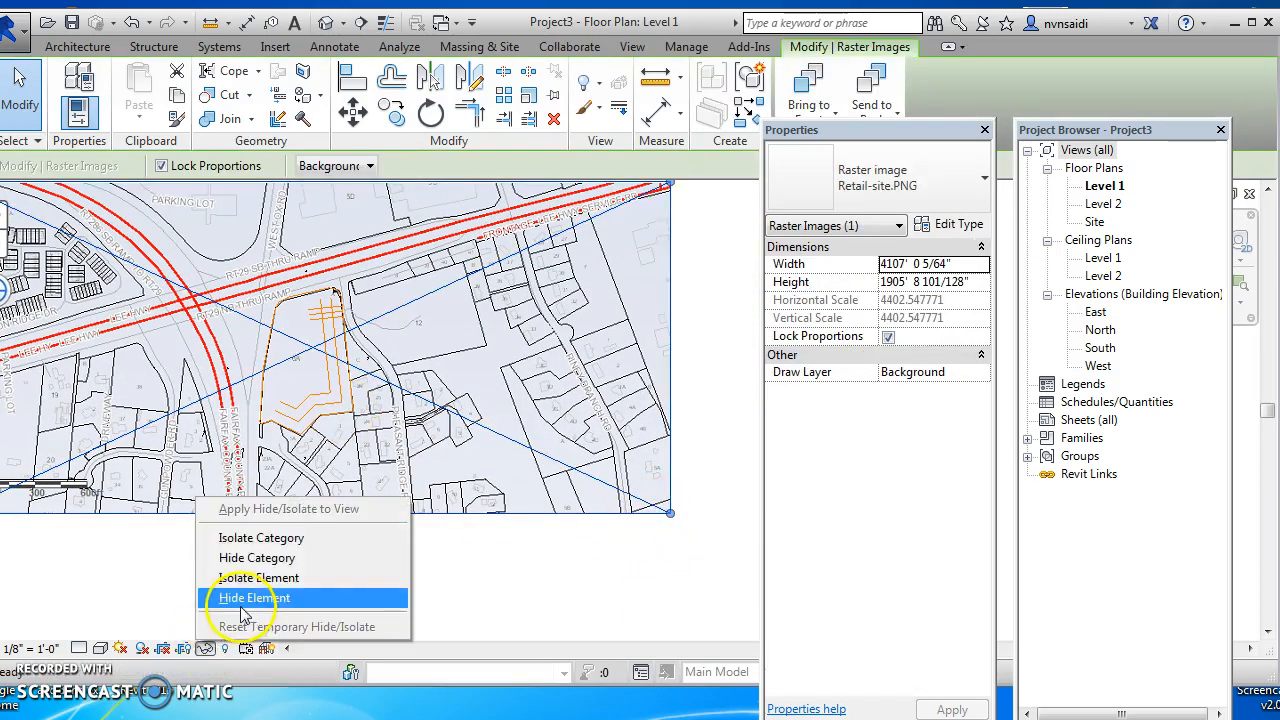
{"action": "left_click", "coordinate": [250, 594]}
- Split the plot's east edge between the northern and middle of the three crossing lines
{"action": "scroll", "coordinate": [334, 306], "scroll_direction": "up", "scroll_amount": 5}
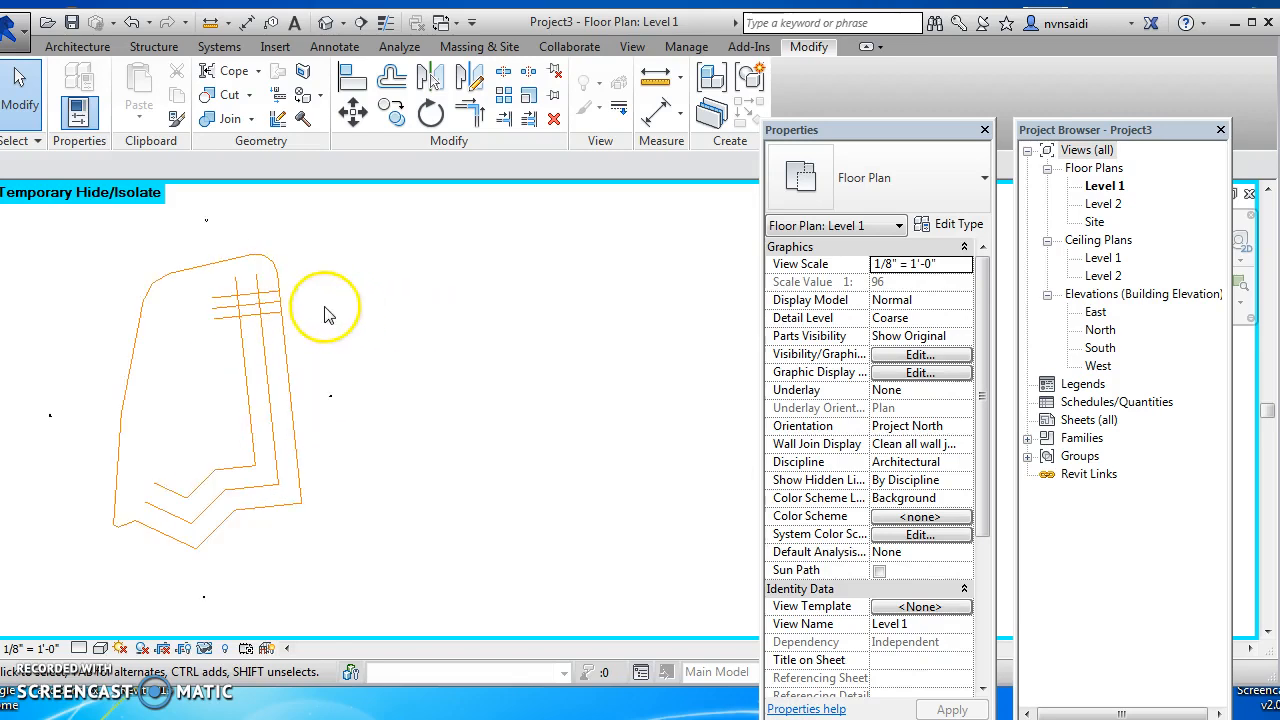
{"action": "scroll", "coordinate": [490, 398], "scroll_direction": "up", "scroll_amount": 2}
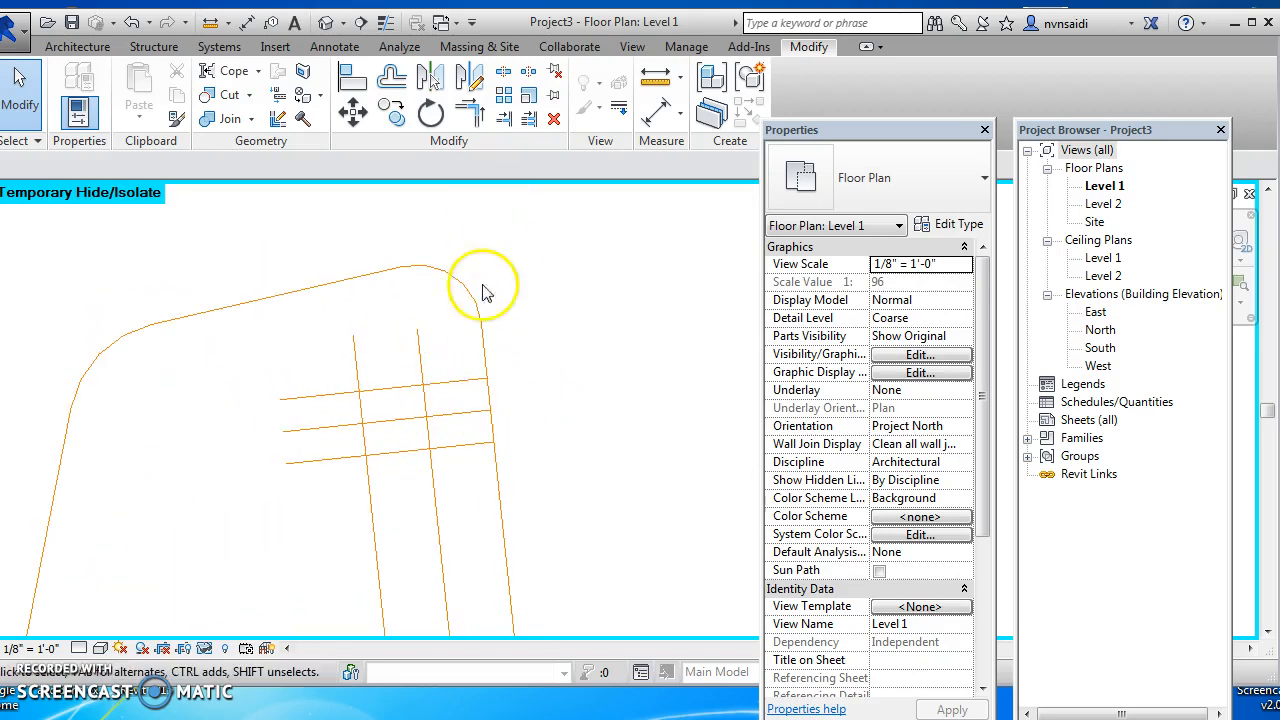
{"action": "left_click", "coordinate": [502, 74]}
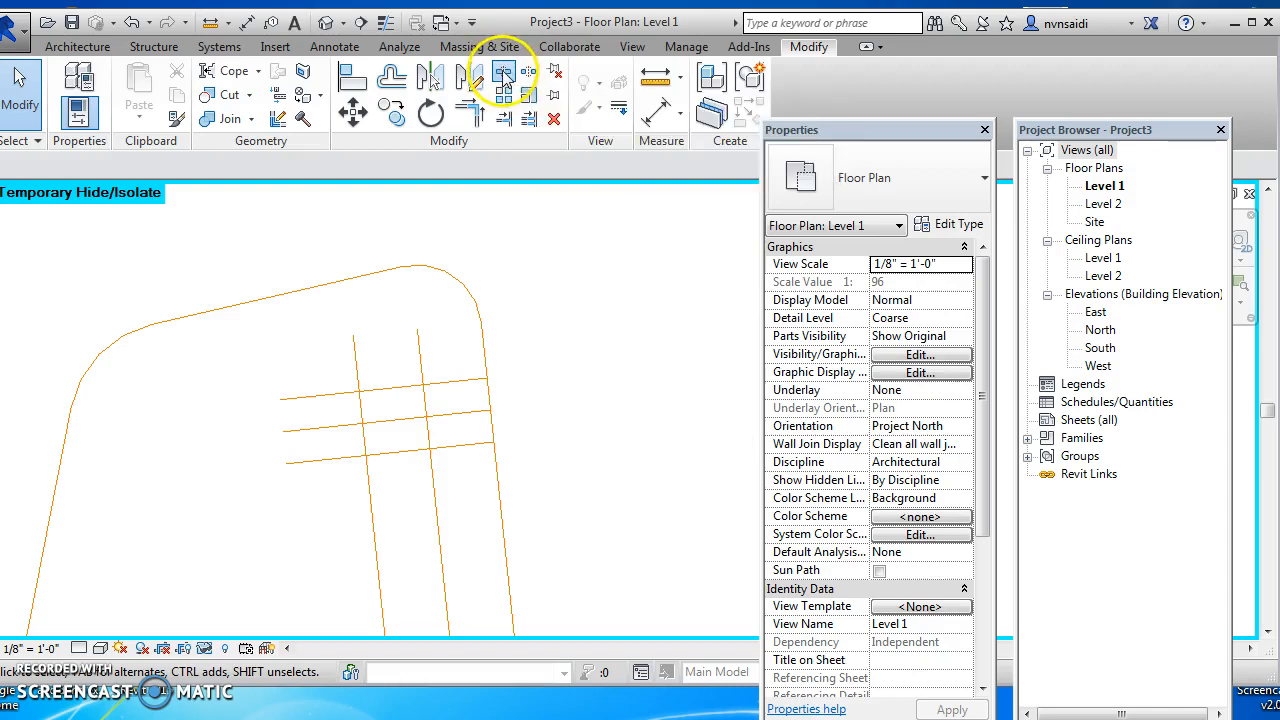
{"action": "left_click", "coordinate": [489, 393]}
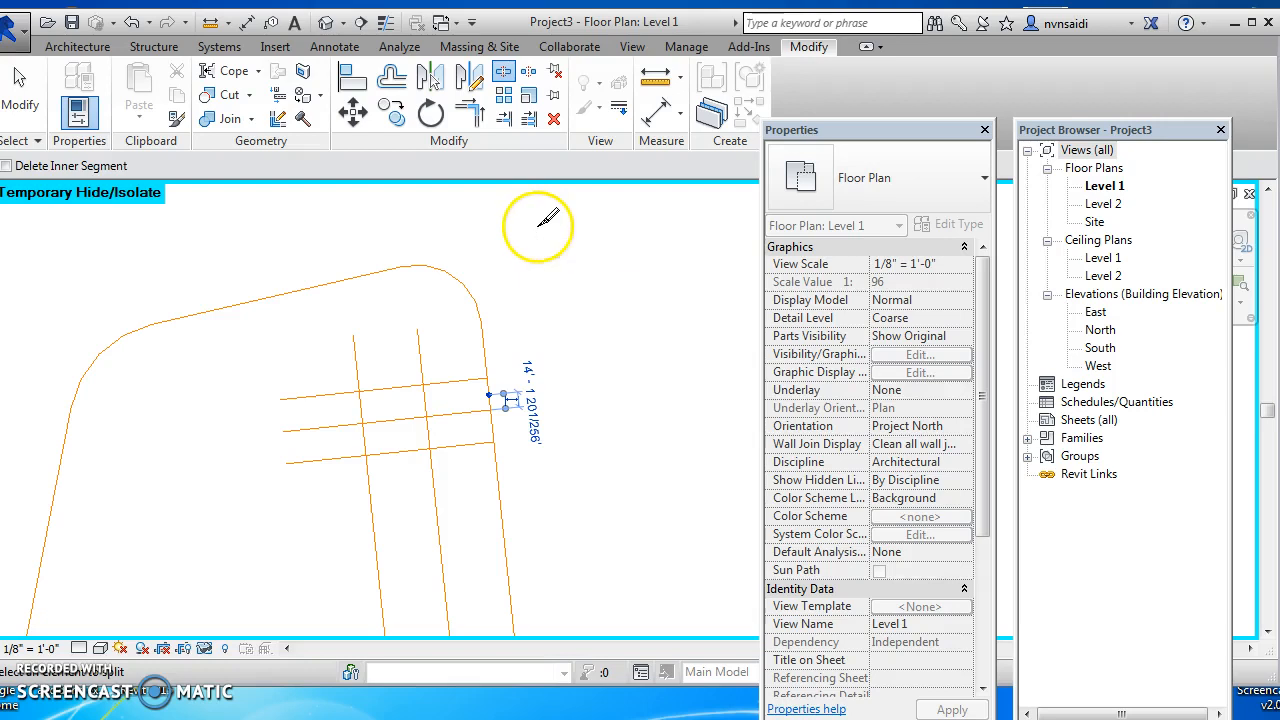
- Draw a 1-construction fillet arc of about 35' radius between the east edge's upper segment and the northern crossing line
{"action": "left_click", "coordinate": [338, 47]}
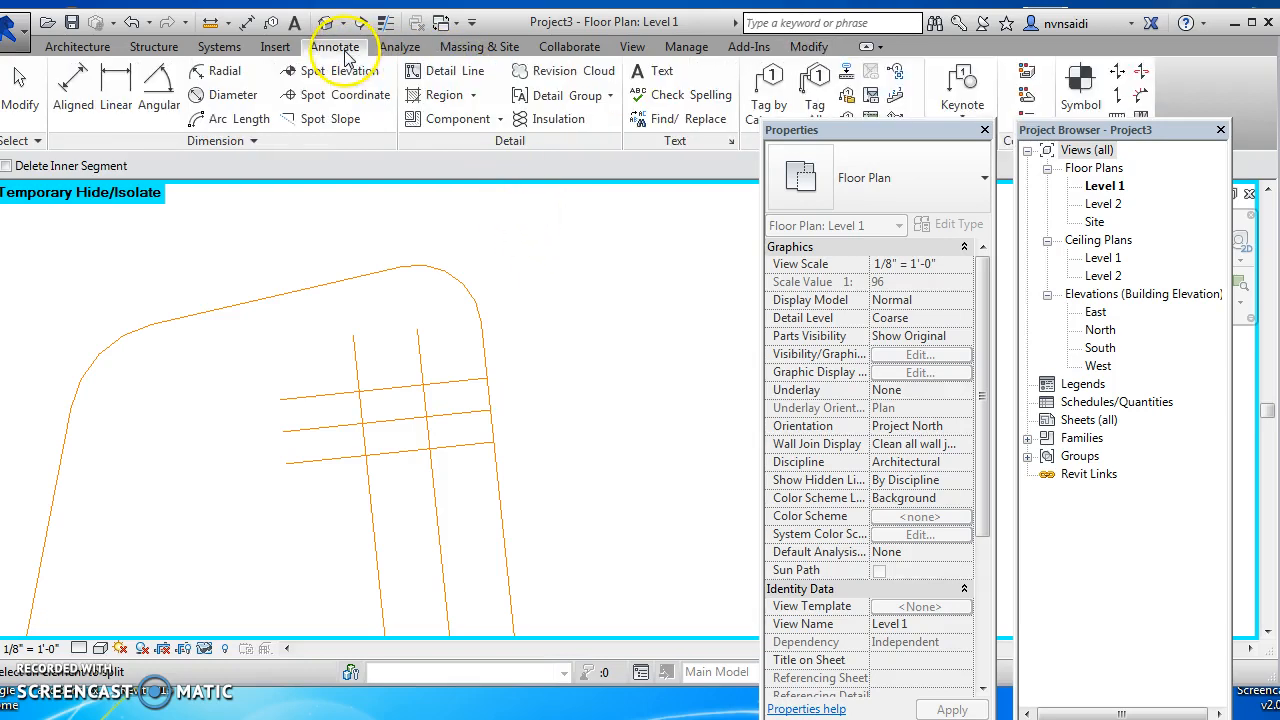
{"action": "left_click", "coordinate": [453, 80]}
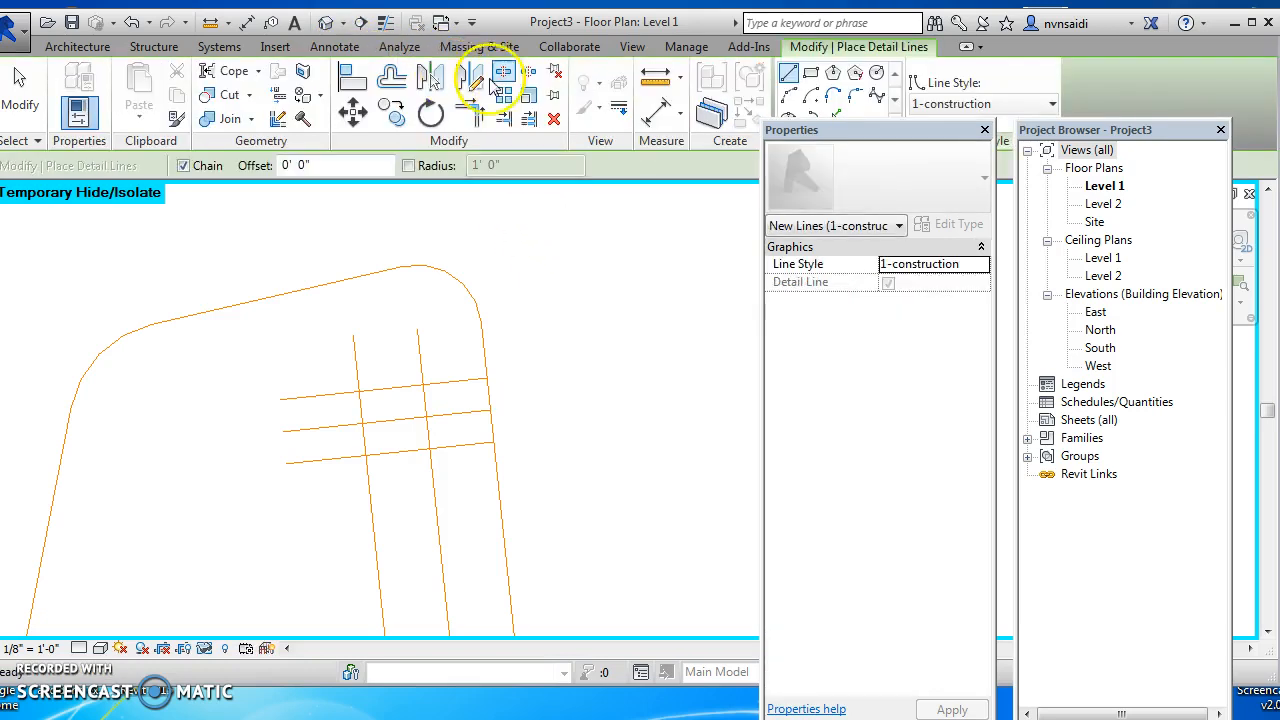
{"action": "left_click", "coordinate": [854, 96]}
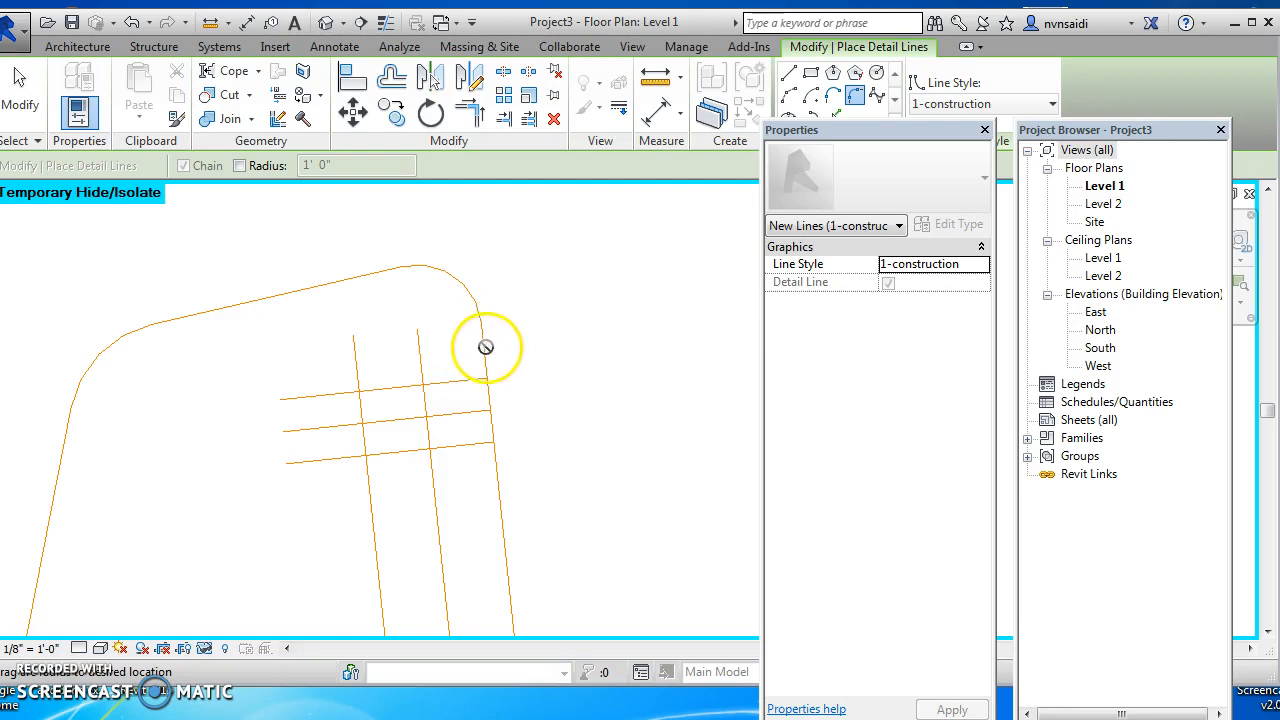
{"action": "left_click", "coordinate": [855, 97]}
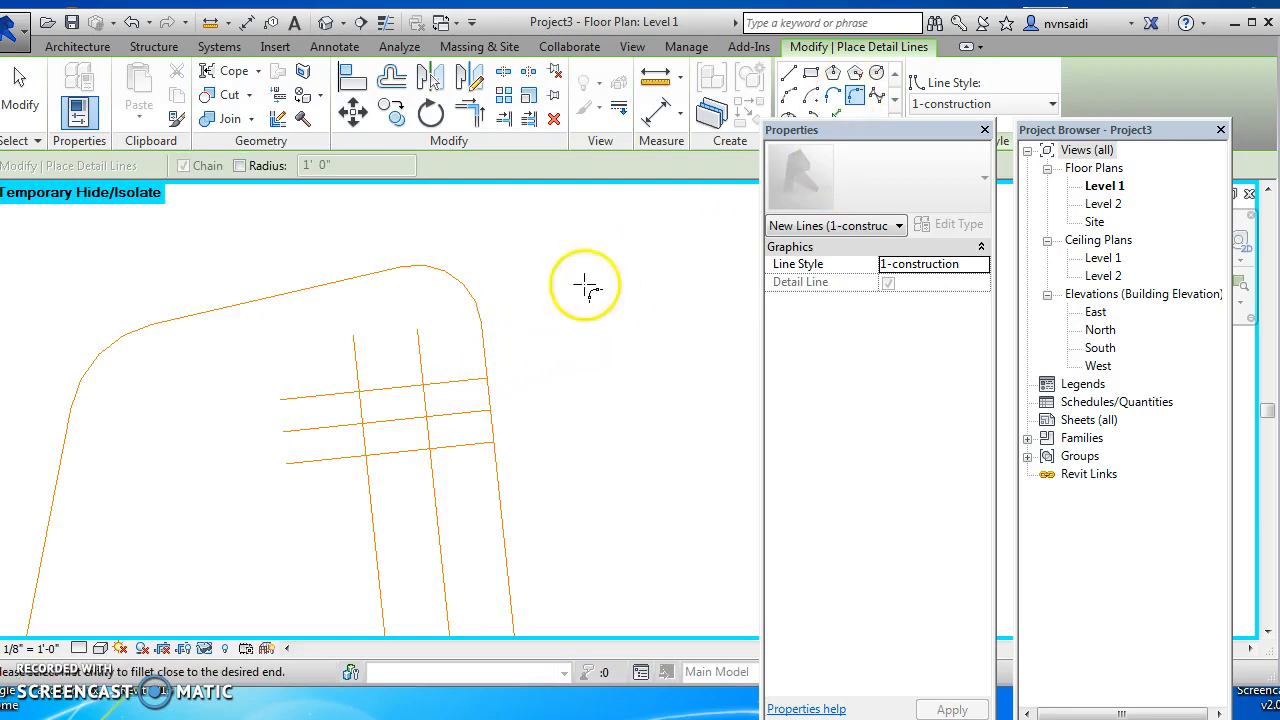
{"action": "left_click", "coordinate": [487, 374]}
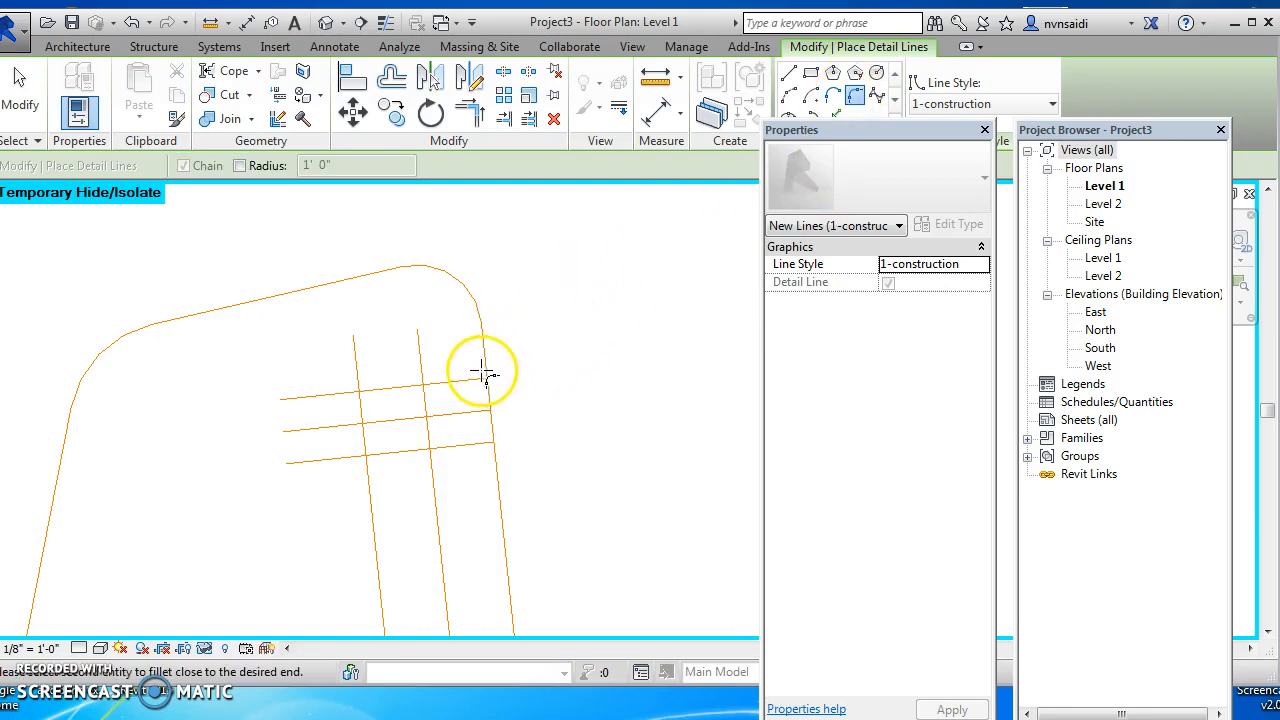
{"action": "left_click", "coordinate": [458, 376]}
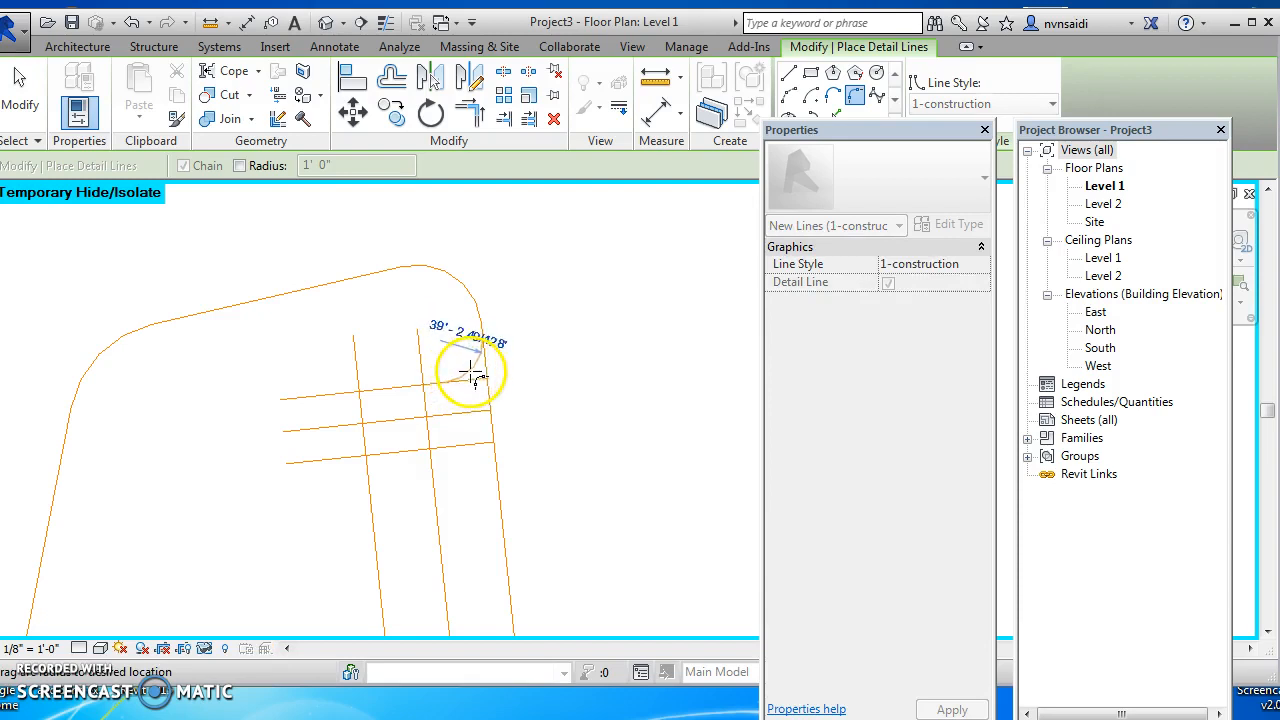
{"action": "left_click", "coordinate": [471, 373]}
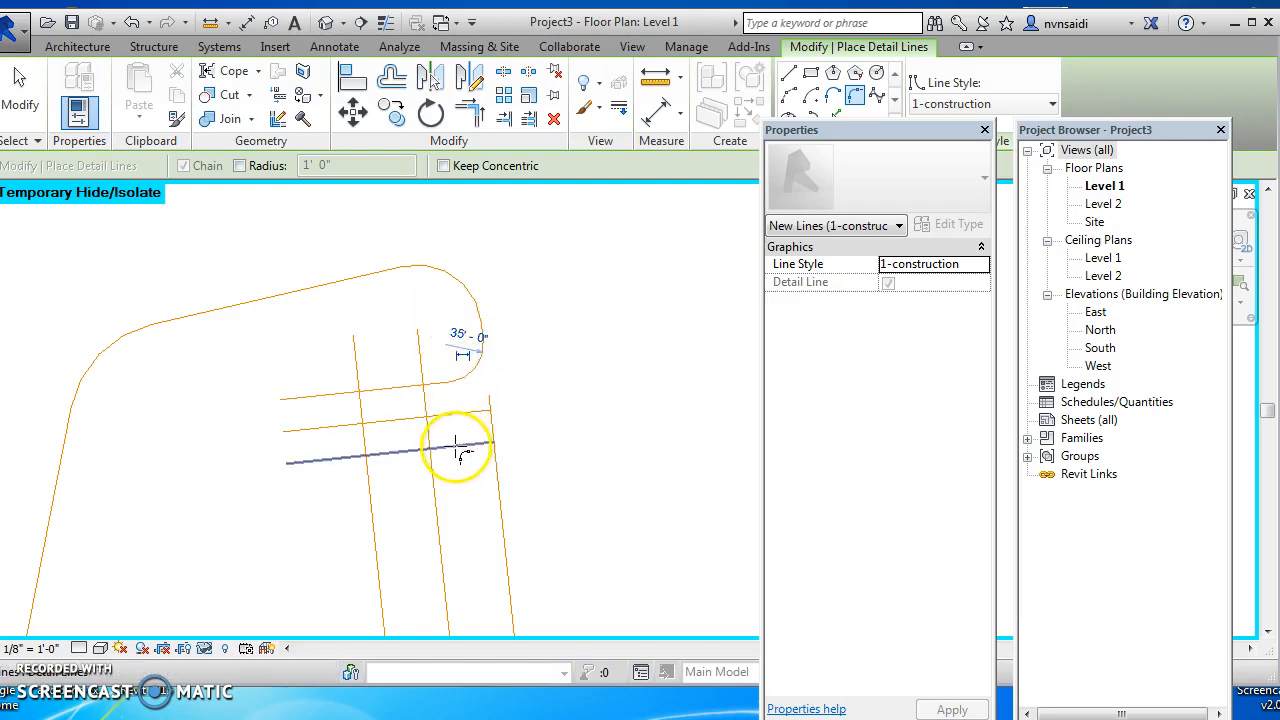
- Fillet the southern crossing line to the east edge's lower segment with a radius of about 76', unjoining the elements
{"action": "left_click", "coordinate": [497, 486]}
{"action": "left_click", "coordinate": [465, 486]}
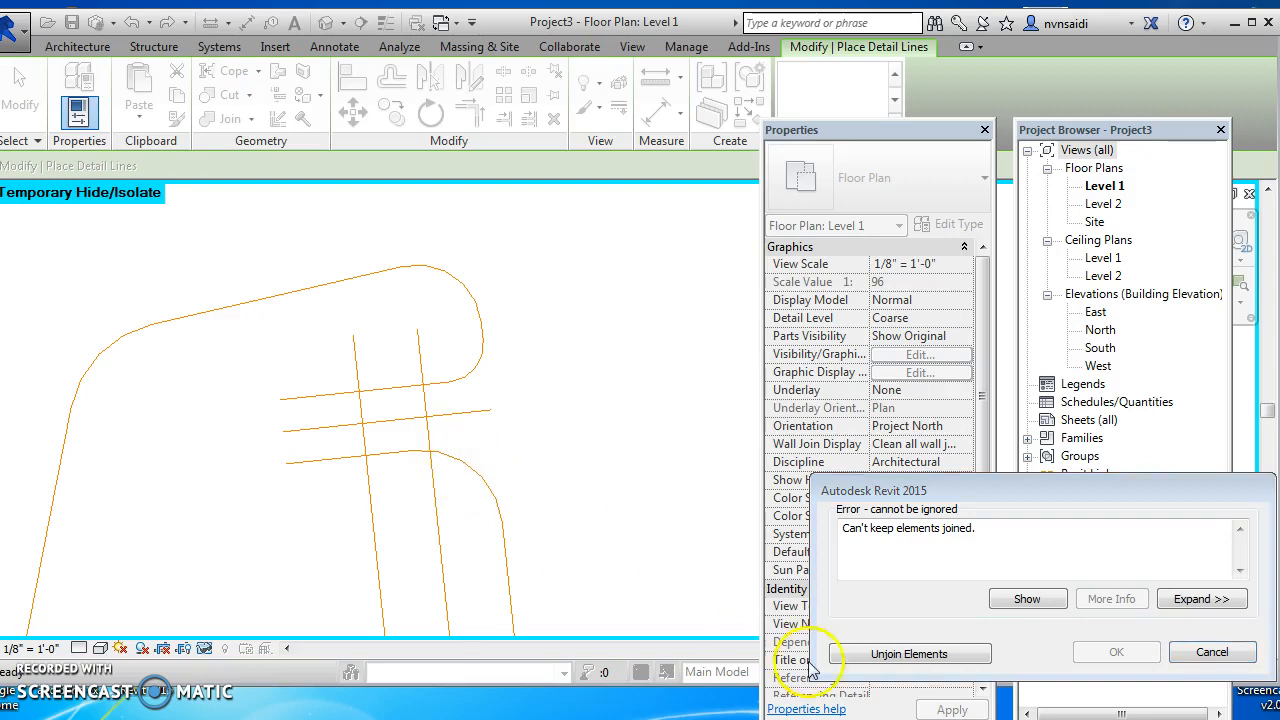
{"action": "left_click", "coordinate": [910, 654]}
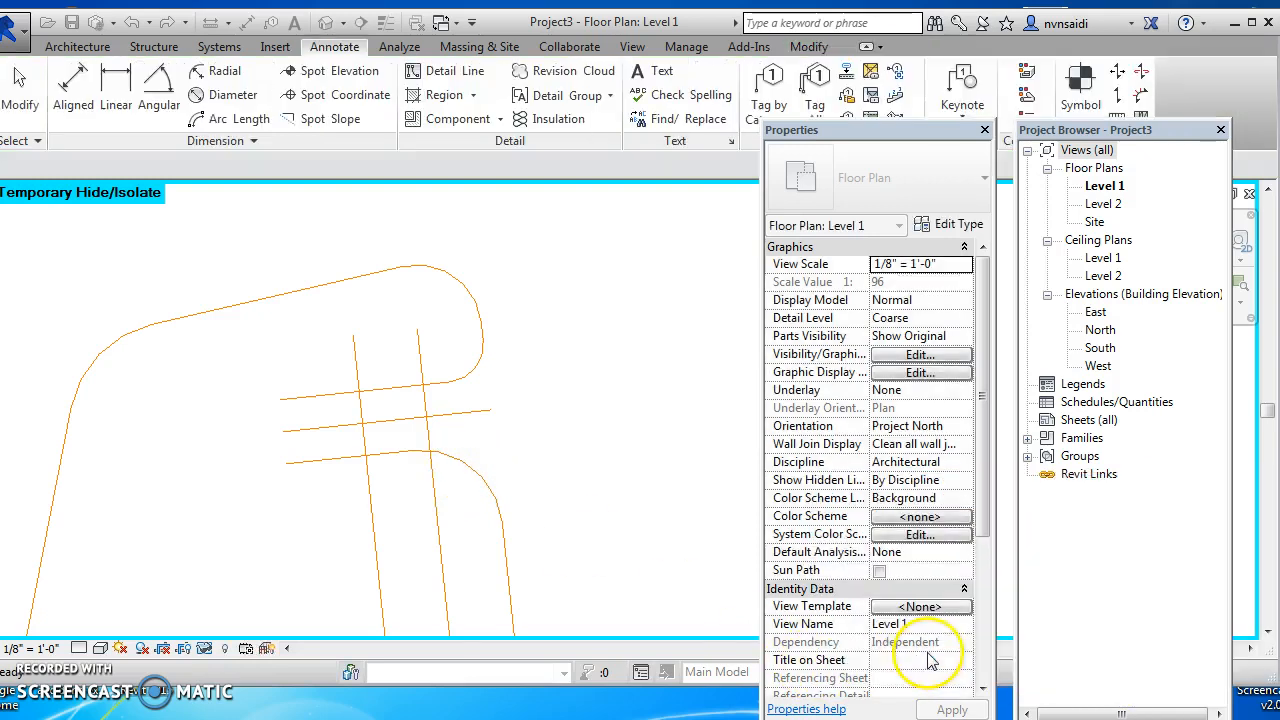
- Reduce the radius of the fillet arc joining the southern crossing line to the east edge
{"action": "left_click", "coordinate": [461, 470]}
{"action": "left_click", "coordinate": [420, 487]}
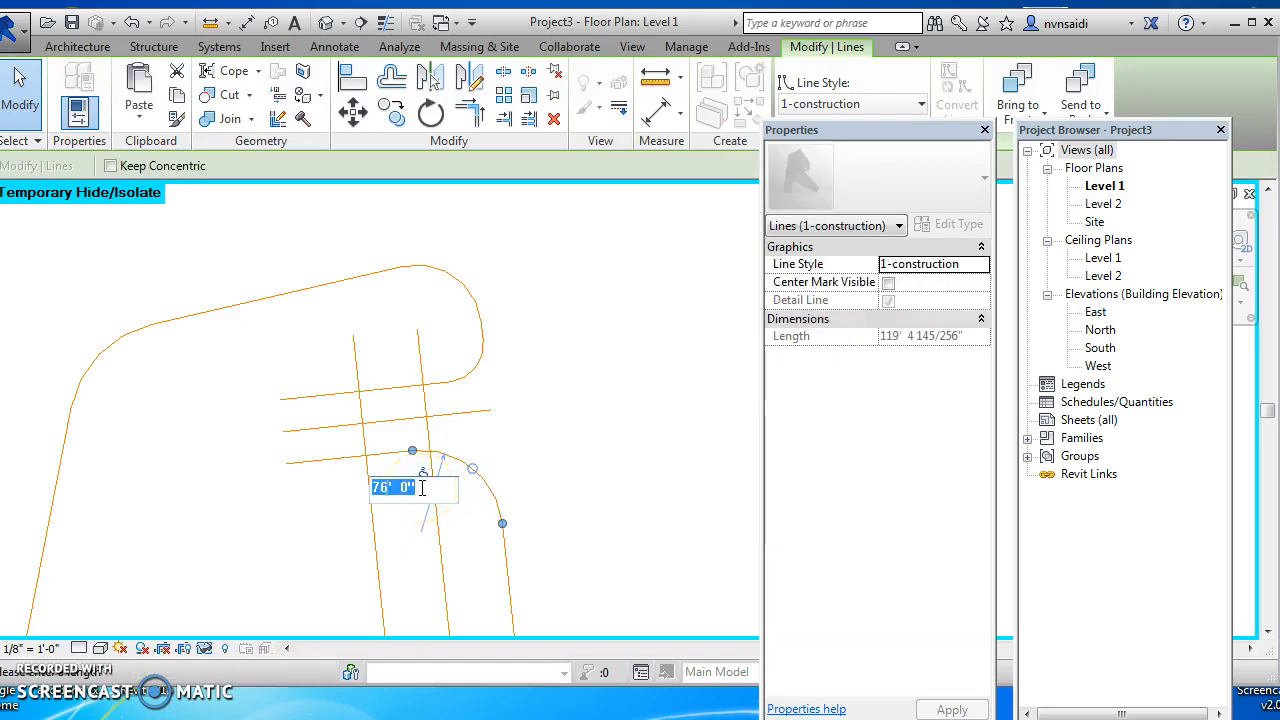
{"action": "key", "text": "Return"}
{"action": "left_click", "coordinate": [568, 471]}
- Offset the southern crossing line southward in two successive 30' copies and delete the intermediate copy
{"action": "scroll", "coordinate": [558, 470], "scroll_direction": "down", "scroll_amount": 2}
{"action": "middle_click_drag", "start_coordinate": [523, 505], "coordinate": [518, 380]}
{"action": "scroll", "coordinate": [464, 393], "scroll_direction": "up", "scroll_amount": 1}
{"action": "scroll", "coordinate": [465, 395], "scroll_direction": "up", "scroll_amount": 1}
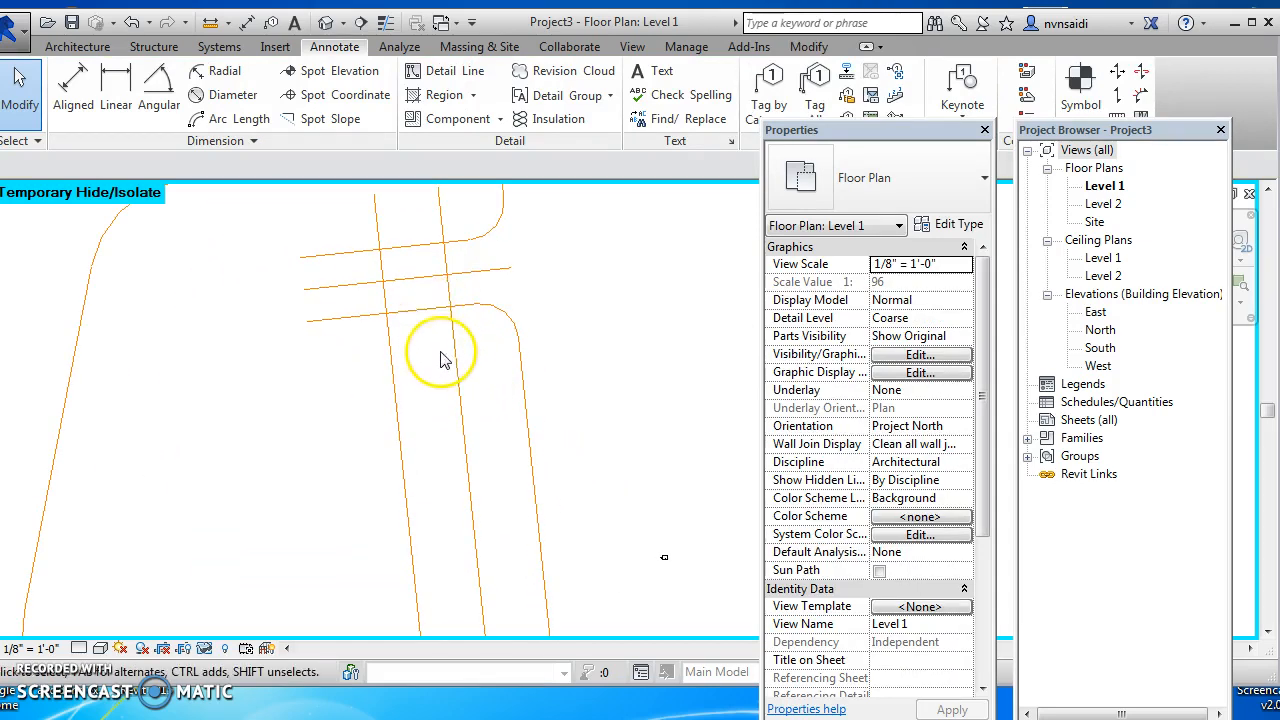
{"action": "left_click", "coordinate": [406, 312]}
{"action": "left_click", "coordinate": [392, 80]}
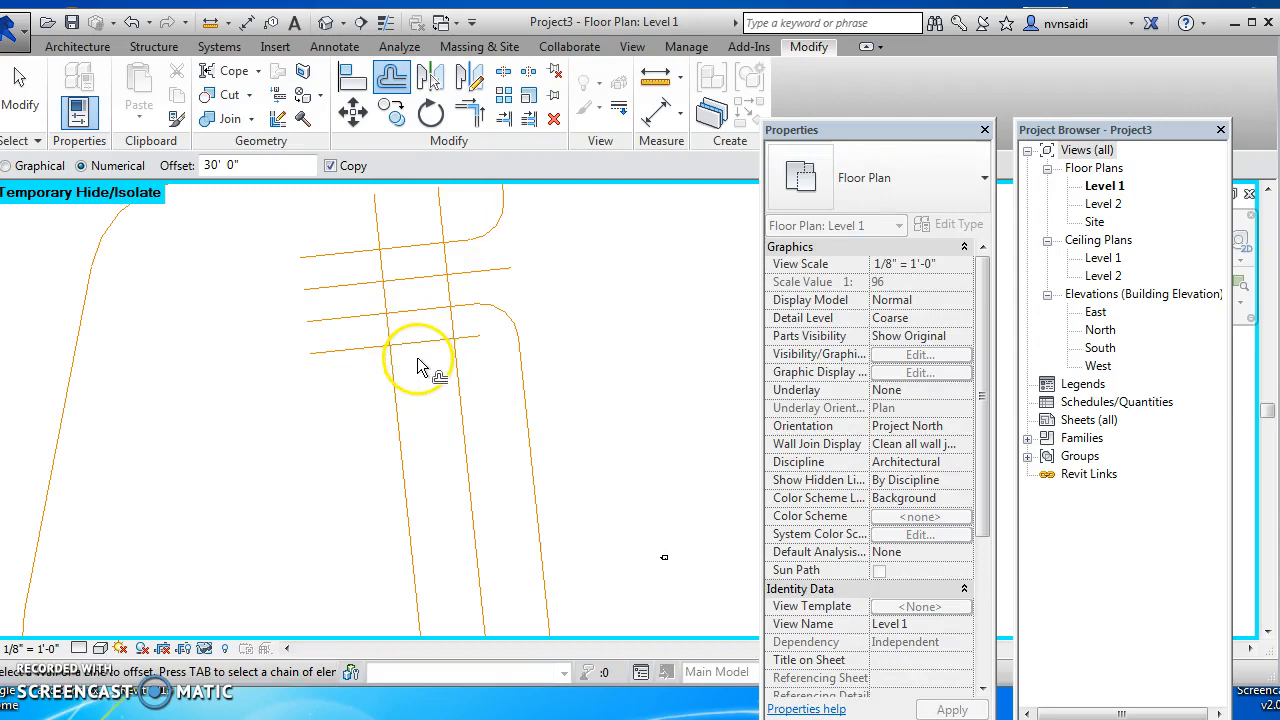
{"action": "key", "text": "Escape"}
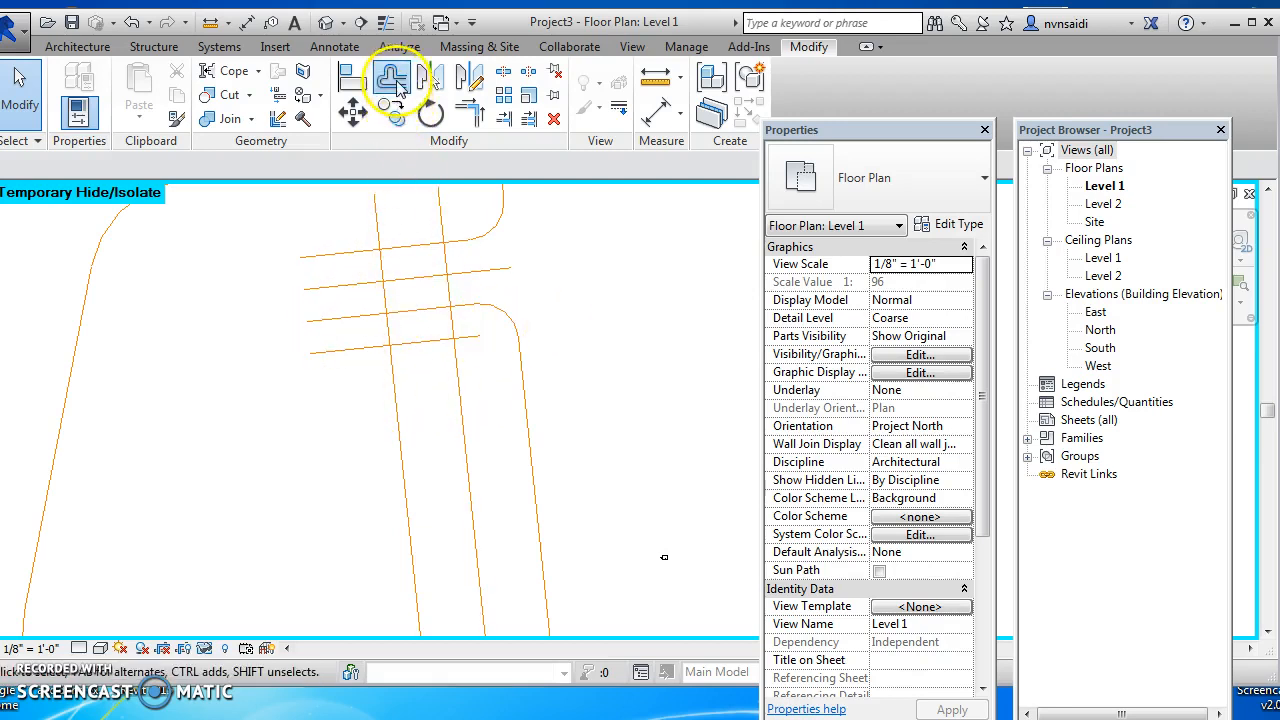
{"action": "left_click", "coordinate": [392, 80]}
{"action": "left_click", "coordinate": [409, 352]}
{"action": "key", "text": "Escape"}
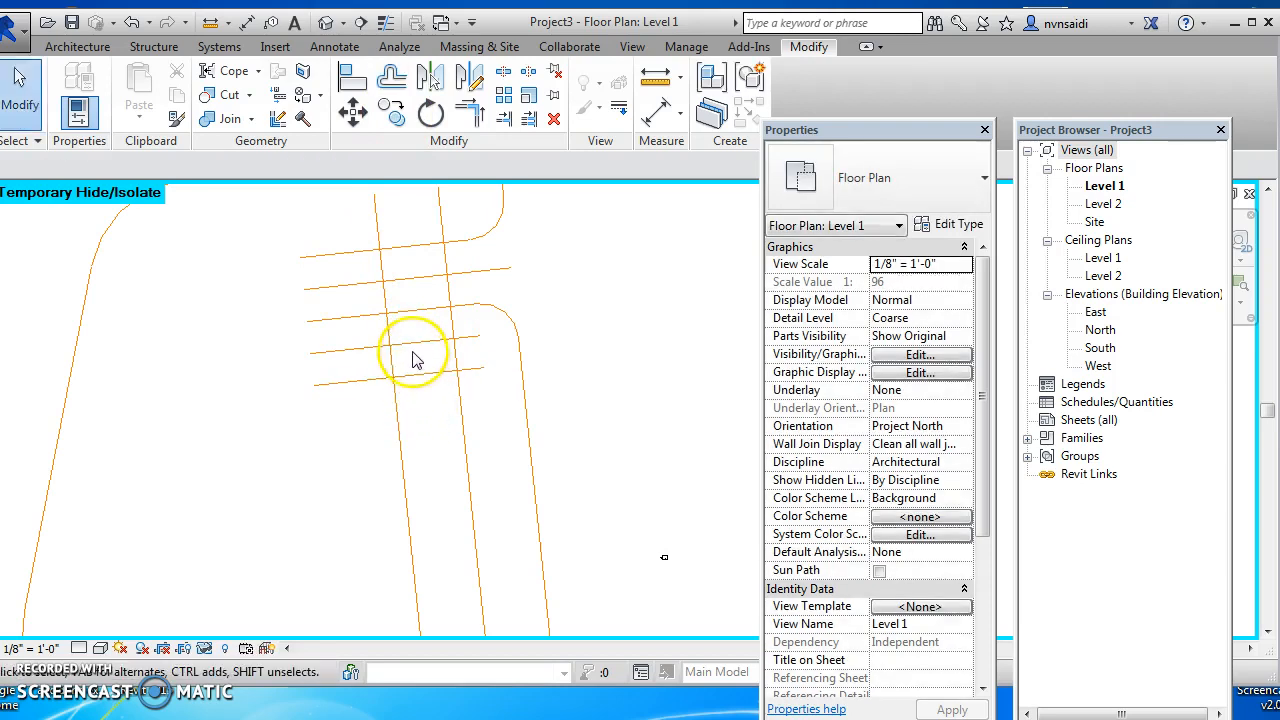
{"action": "left_click", "coordinate": [416, 352]}
{"action": "key", "text": "Delete"}
- Trim the remaining offset line and the two long setback lines to corners, closing the strip's north end
{"action": "scroll", "coordinate": [427, 423], "scroll_direction": "down", "scroll_amount": 3}
{"action": "middle_click_drag", "start_coordinate": [428, 428], "coordinate": [409, 371]}
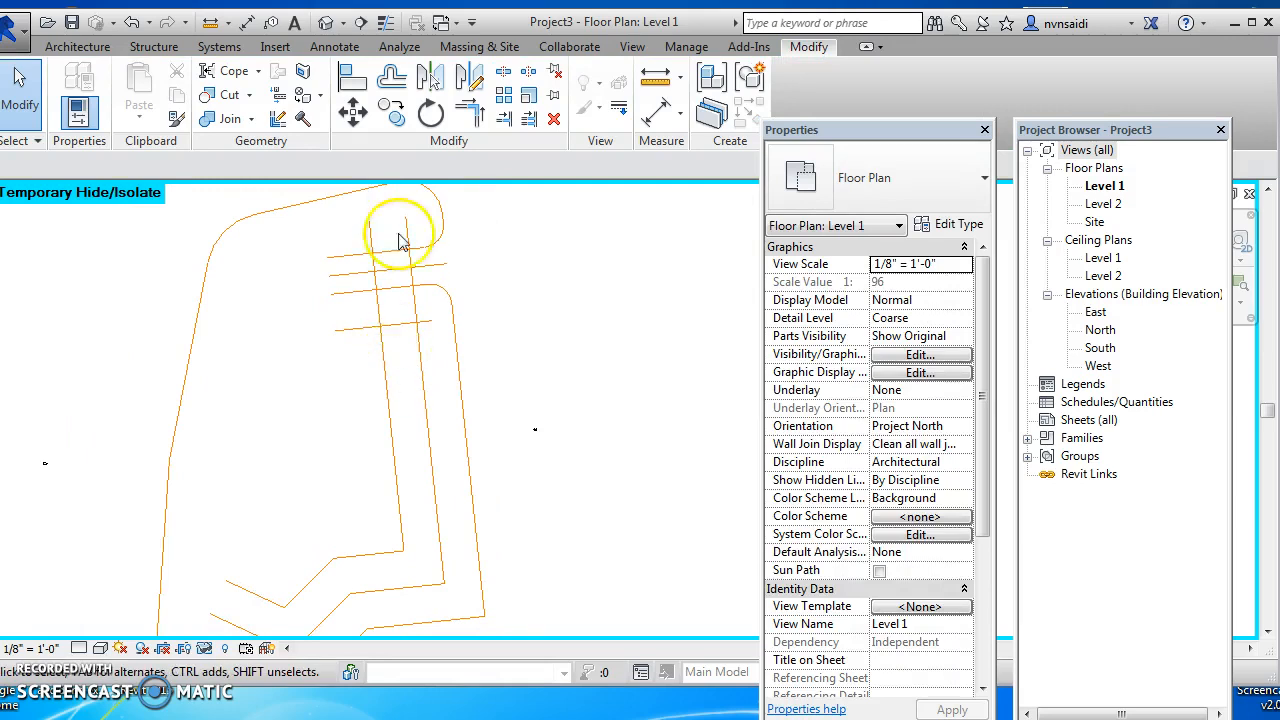
{"action": "left_click", "coordinate": [469, 112]}
{"action": "left_click", "coordinate": [403, 324]}
{"action": "left_click", "coordinate": [419, 340]}
{"action": "left_click", "coordinate": [393, 324]}
{"action": "left_click", "coordinate": [382, 342]}
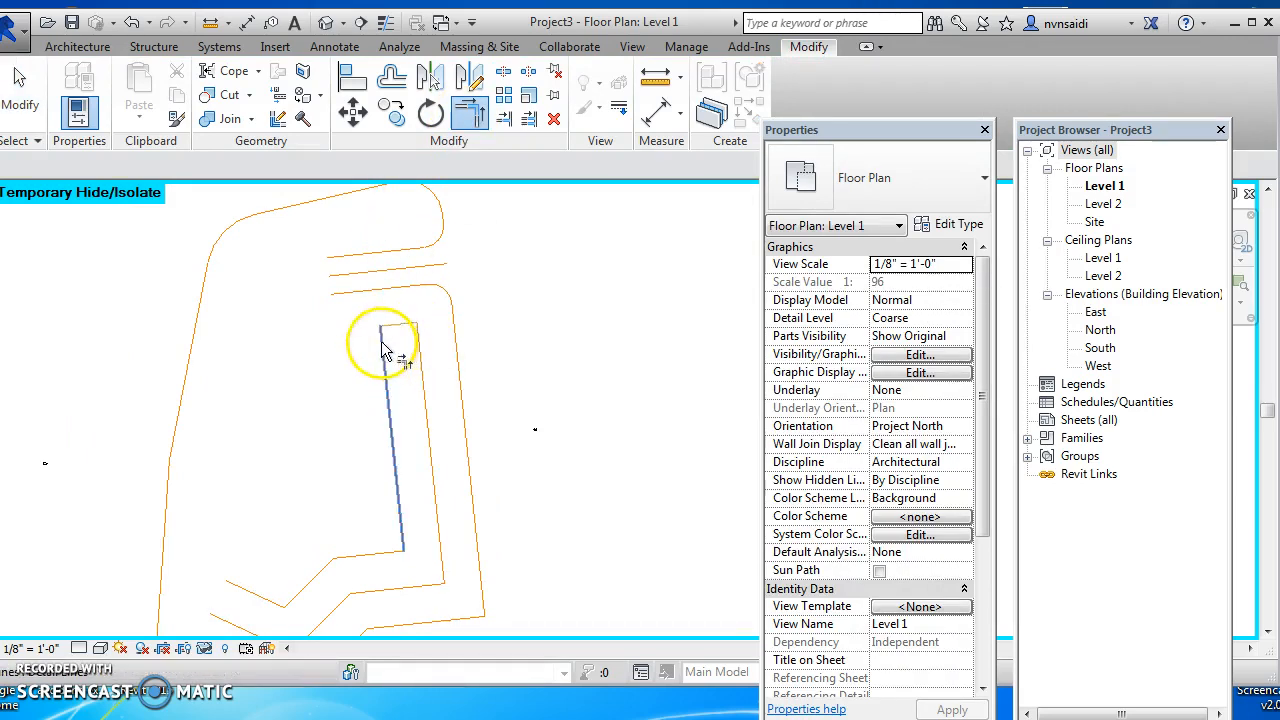
{"action": "scroll", "coordinate": [331, 434], "scroll_direction": "up", "scroll_amount": 3}
{"action": "key", "text": "Escape"}
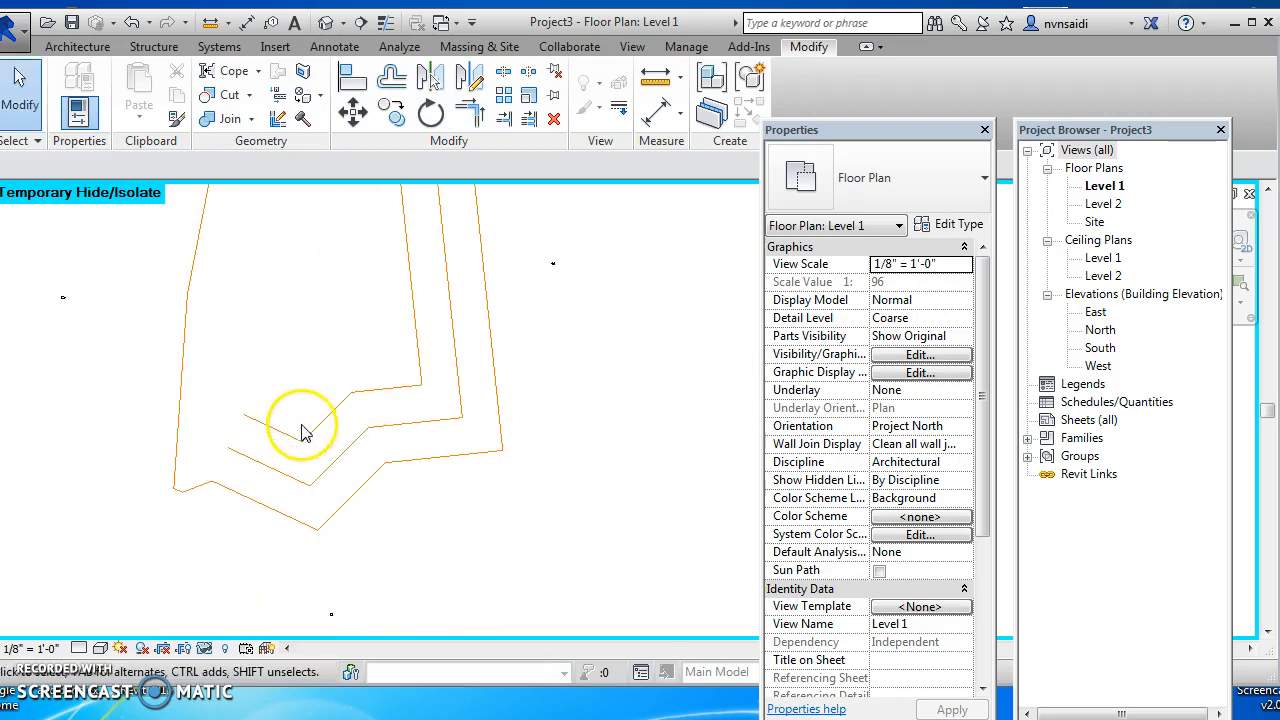
- Draw a detail line across the open southwest ends of the two setback lines, perpendicular to them
{"action": "left_click", "coordinate": [334, 46]}
{"action": "left_click", "coordinate": [445, 70]}
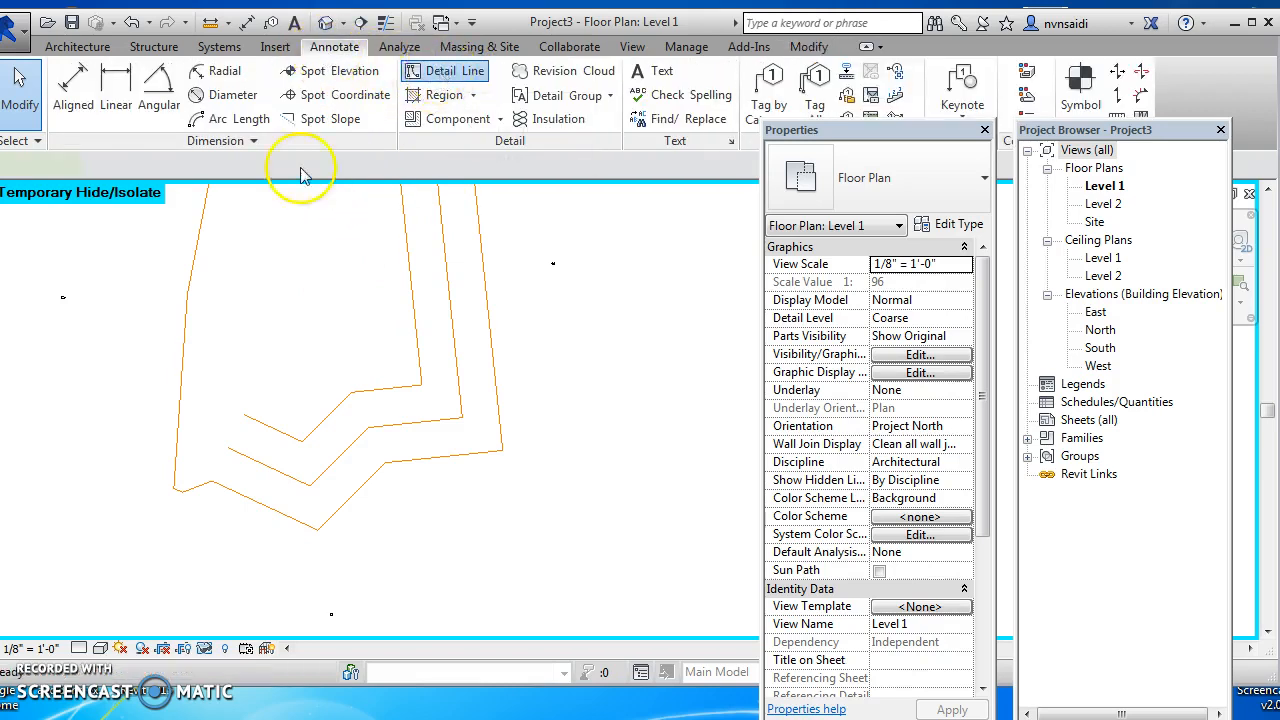
{"action": "left_click", "coordinate": [242, 477]}
{"action": "left_click", "coordinate": [265, 428]}
{"action": "key", "text": "Escape"}
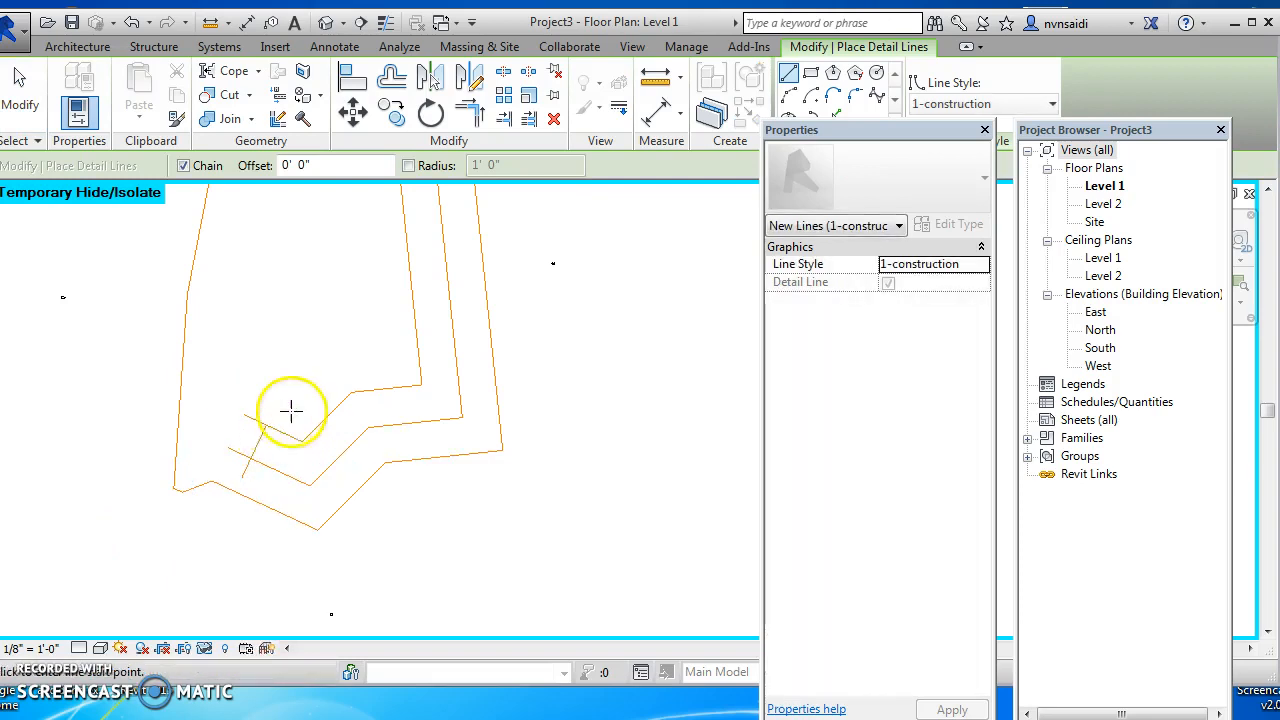
- Trim the cross line and both setback lines to corners, closing the strip's southwest end
{"action": "key", "text": "t"}
{"action": "key", "text": "r"}
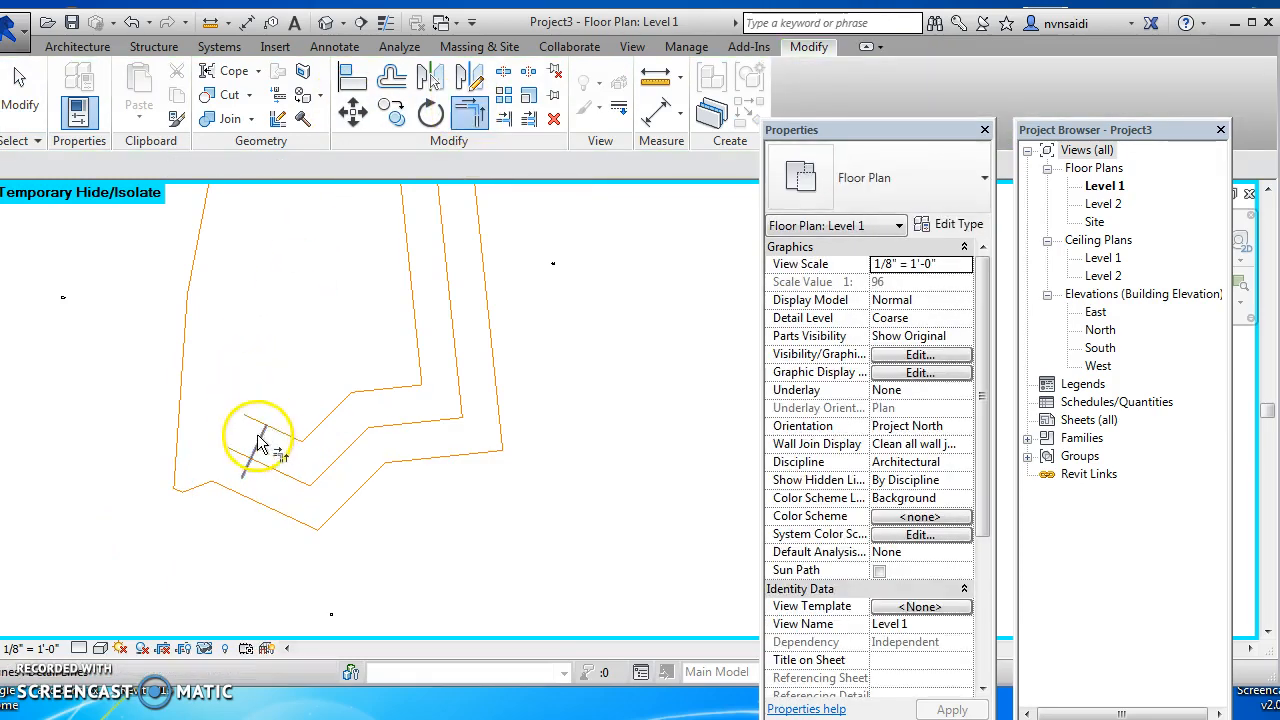
{"action": "left_click", "coordinate": [255, 457]}
{"action": "left_click", "coordinate": [280, 450]}
{"action": "key", "text": "Escape"}
- Reset the temporary hide/isolate to show the Retail-site raster image again
{"action": "scroll", "coordinate": [310, 390], "scroll_direction": "down", "scroll_amount": 5}
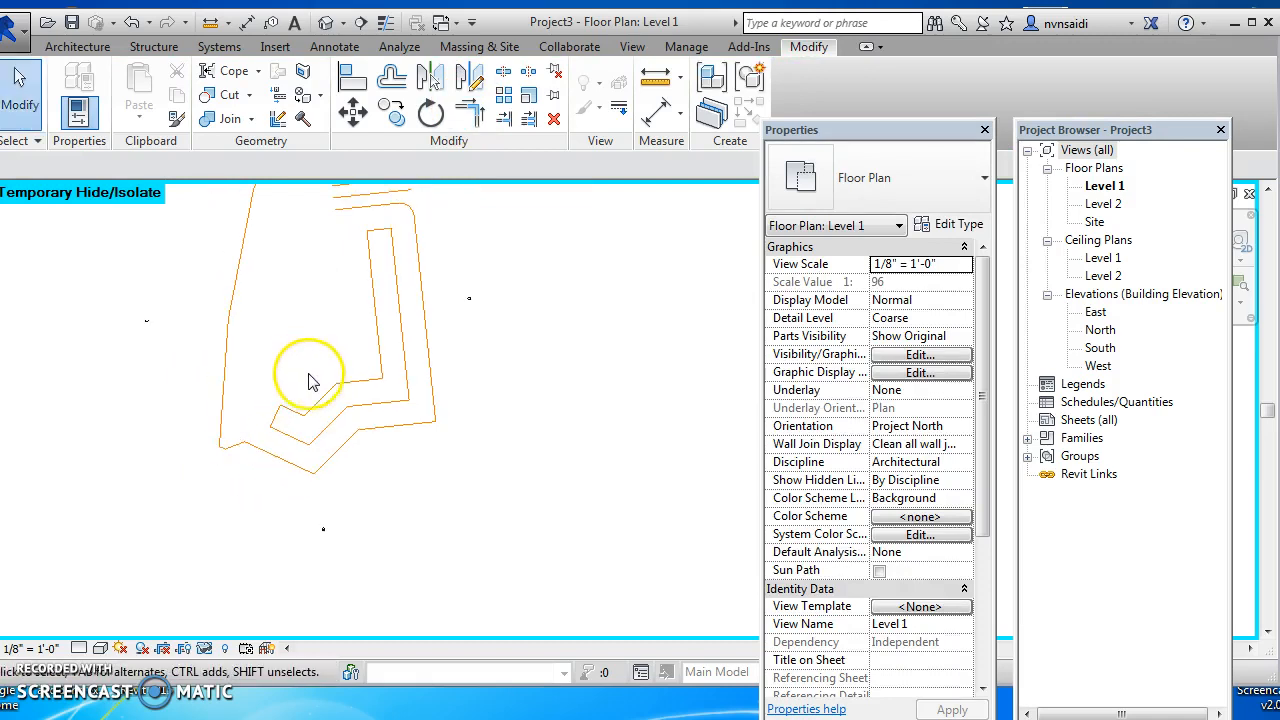
{"action": "middle_click_drag", "start_coordinate": [340, 450], "coordinate": [385, 458]}
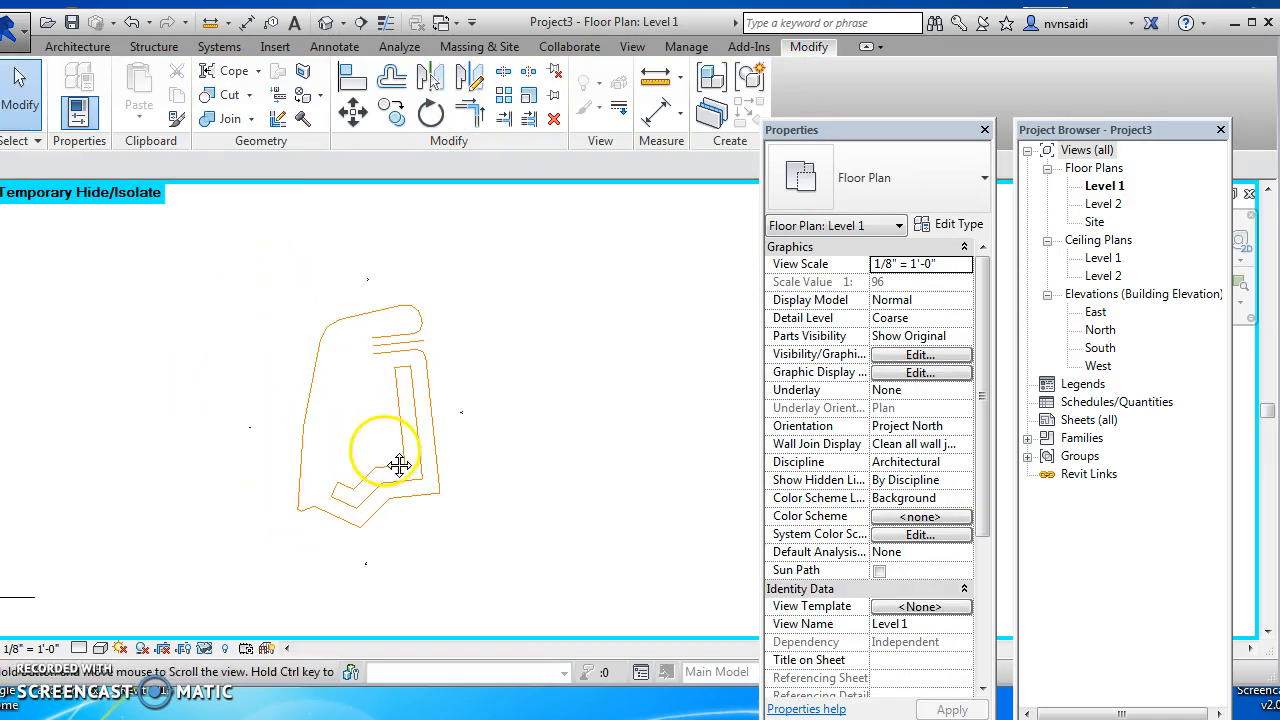
{"action": "left_click", "coordinate": [205, 649]}
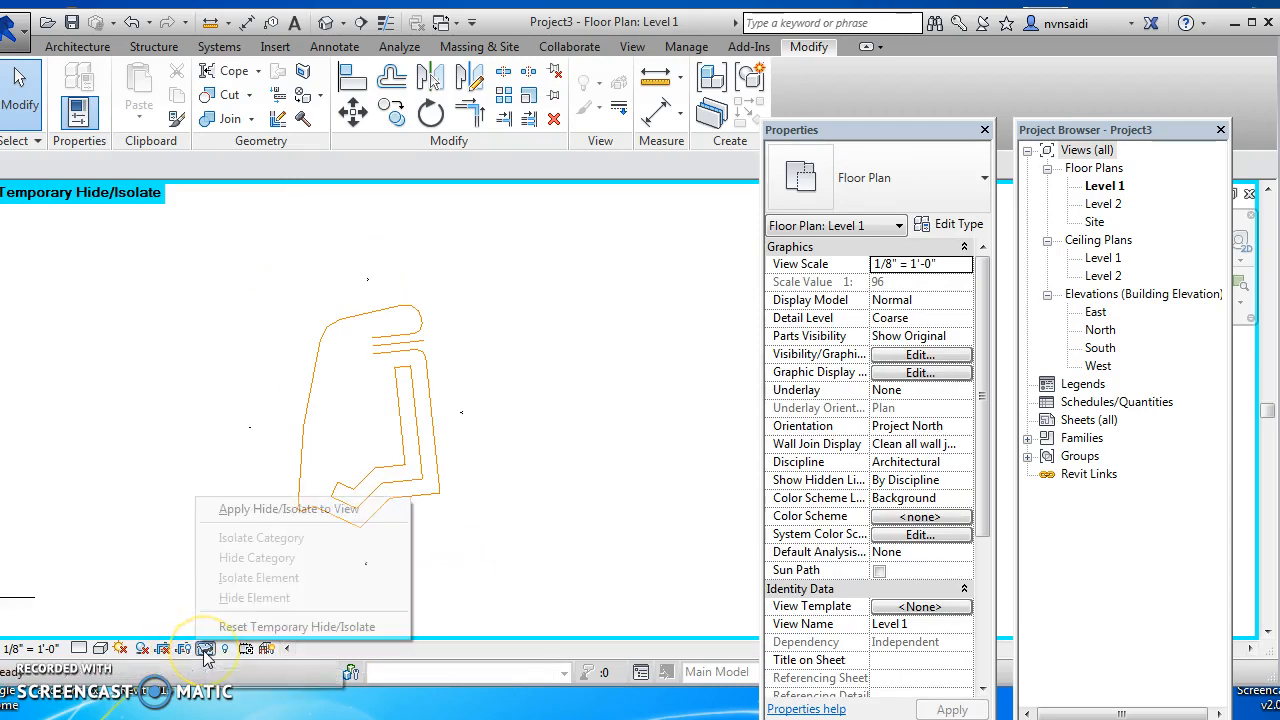
{"action": "left_click", "coordinate": [240, 627]}
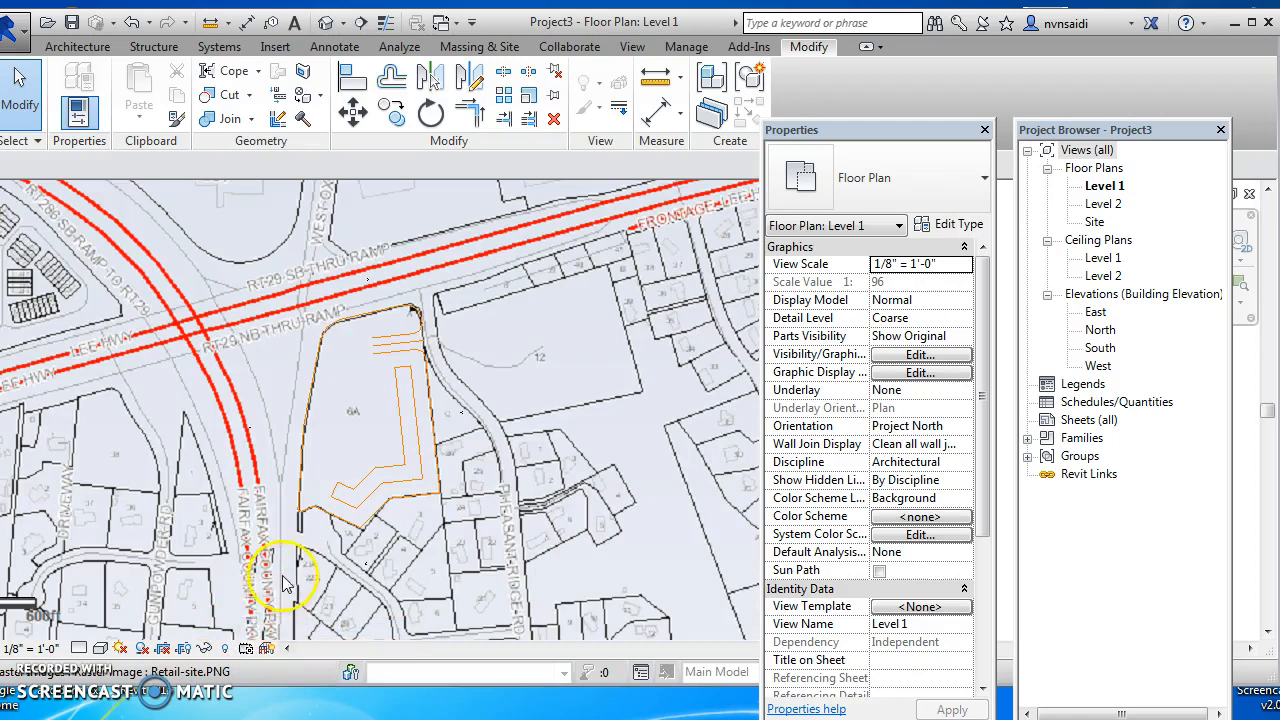
- Draw a vertical detail line north from the map's compass icon, with a 344' arrowhead line angled 20° back from its tip
{"action": "scroll", "coordinate": [284, 583], "scroll_direction": "down", "scroll_amount": 5}
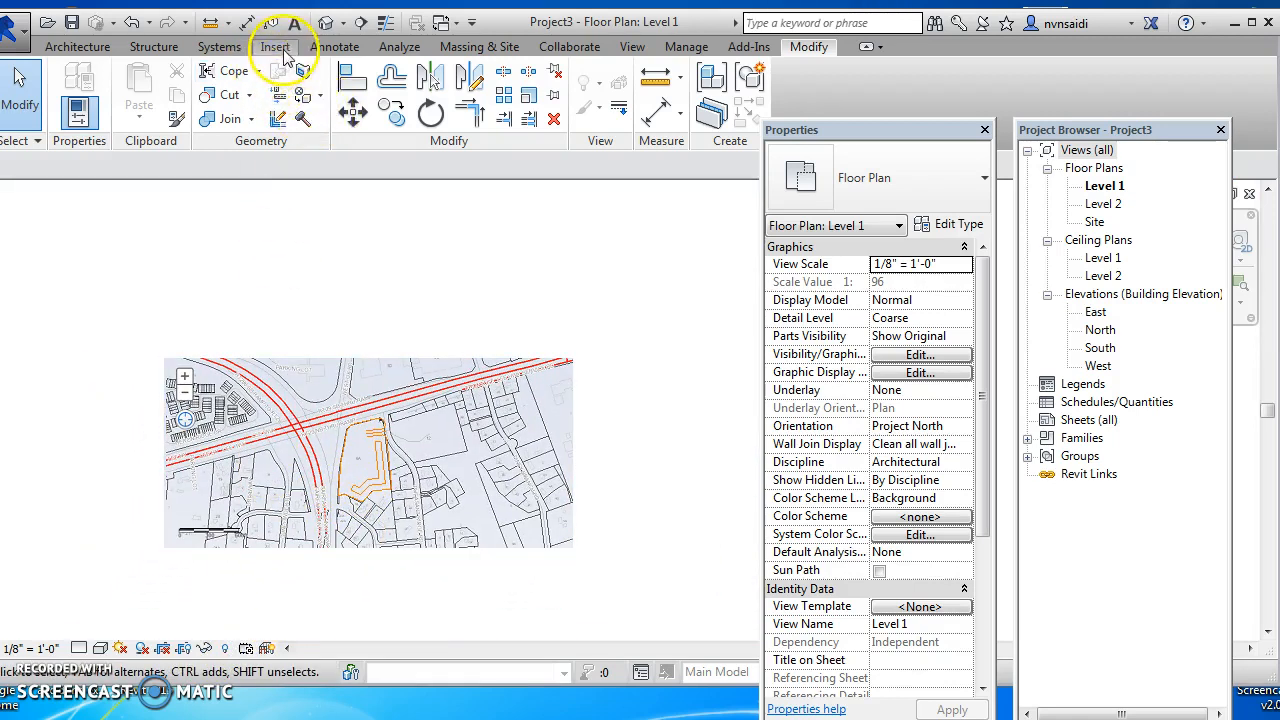
{"action": "left_click", "coordinate": [336, 46]}
{"action": "left_click", "coordinate": [440, 72]}
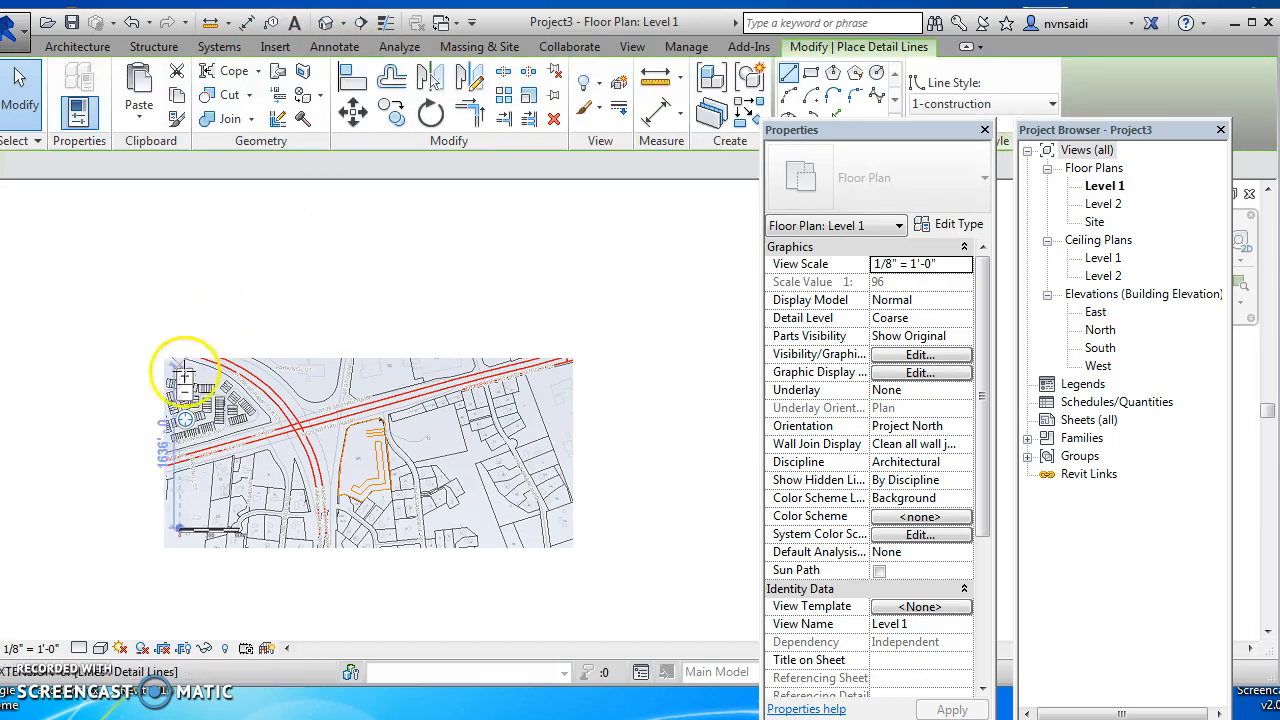
{"action": "scroll", "coordinate": [188, 410], "scroll_direction": "up", "scroll_amount": 2}
{"action": "left_click", "coordinate": [189, 413]}
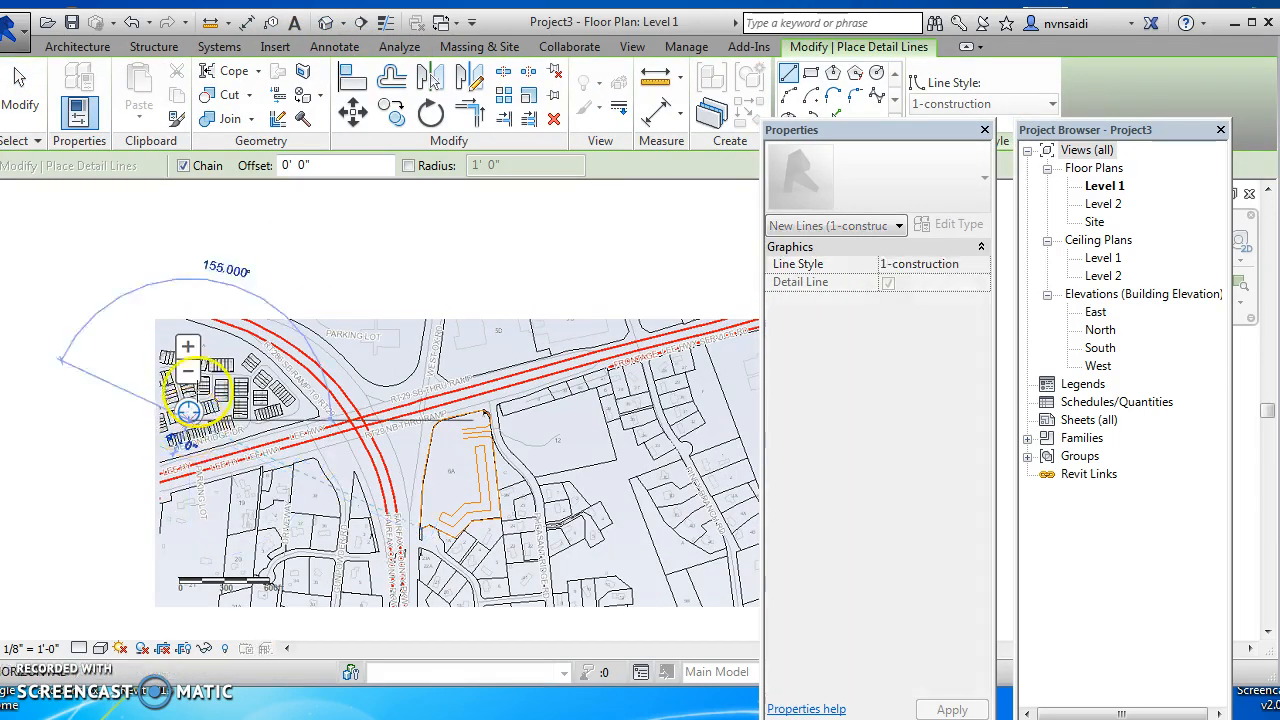
{"action": "scroll", "coordinate": [198, 236], "scroll_direction": "down", "scroll_amount": 2}
{"action": "middle_click_drag", "start_coordinate": [199, 238], "coordinate": [234, 474]}
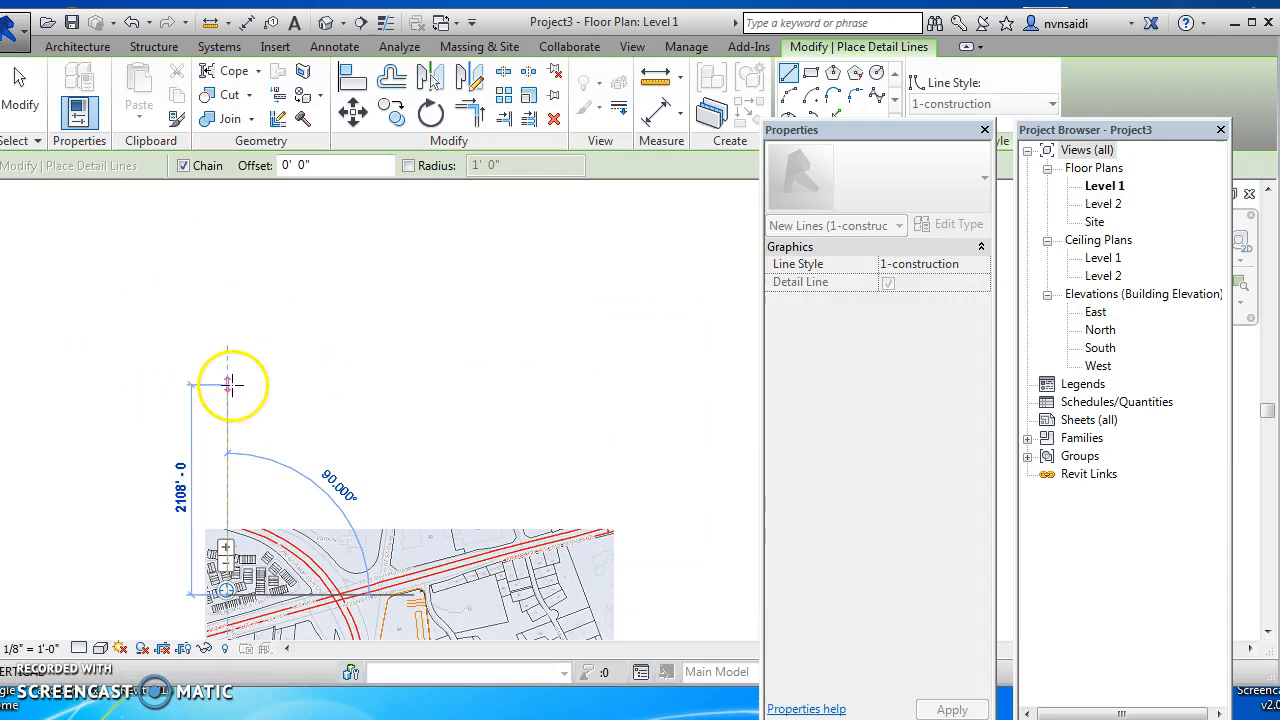
{"action": "left_click", "coordinate": [228, 411]}
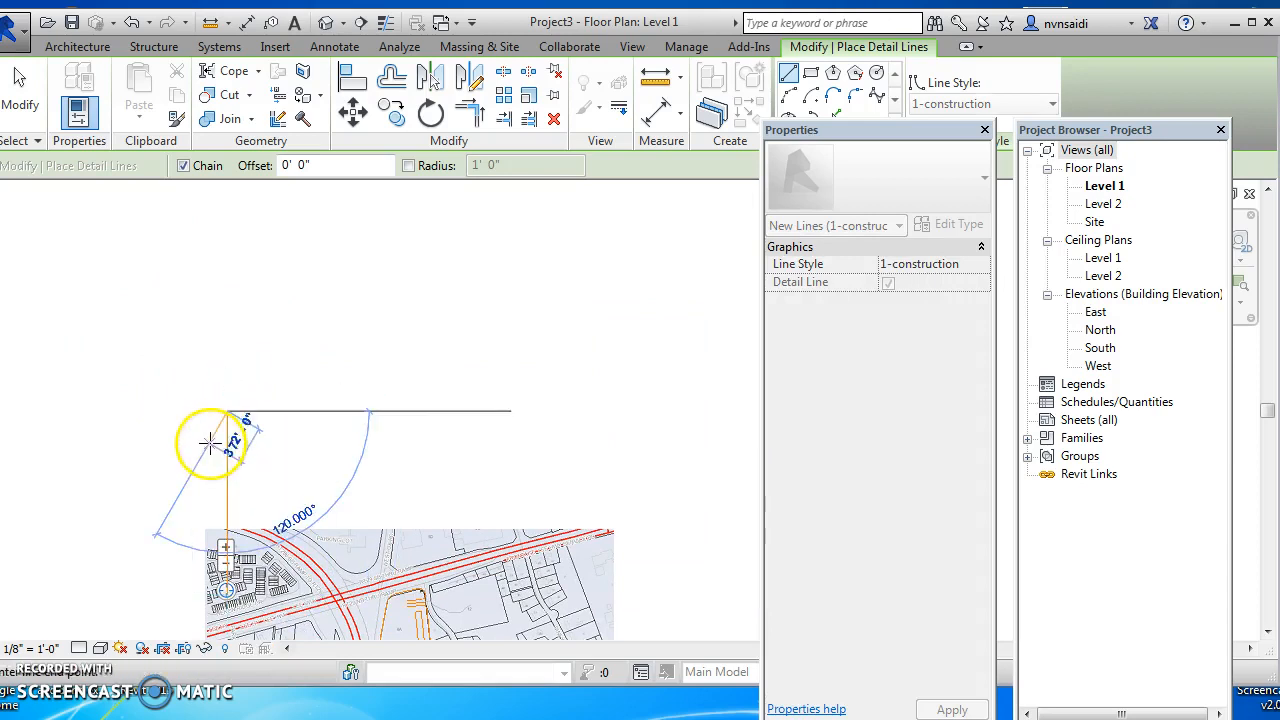
{"action": "left_click", "coordinate": [215, 443]}
{"action": "key", "text": "Escape"}
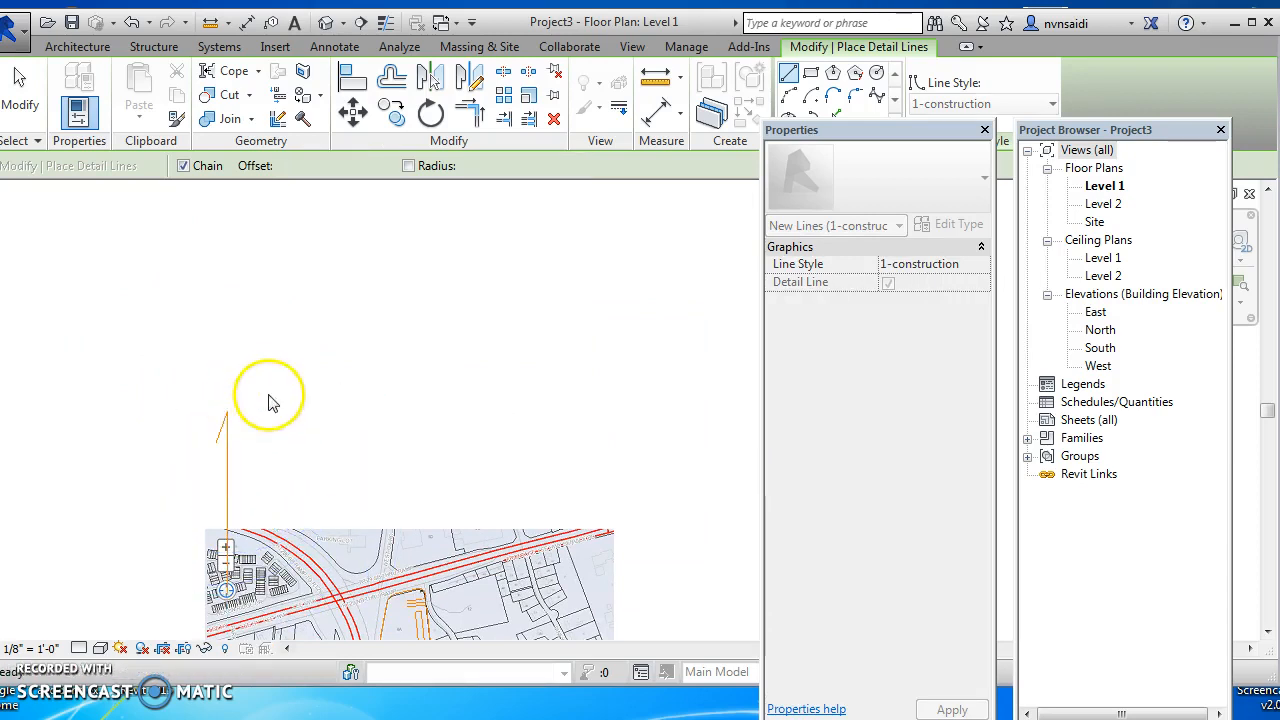
{"action": "key", "text": "Escape"}
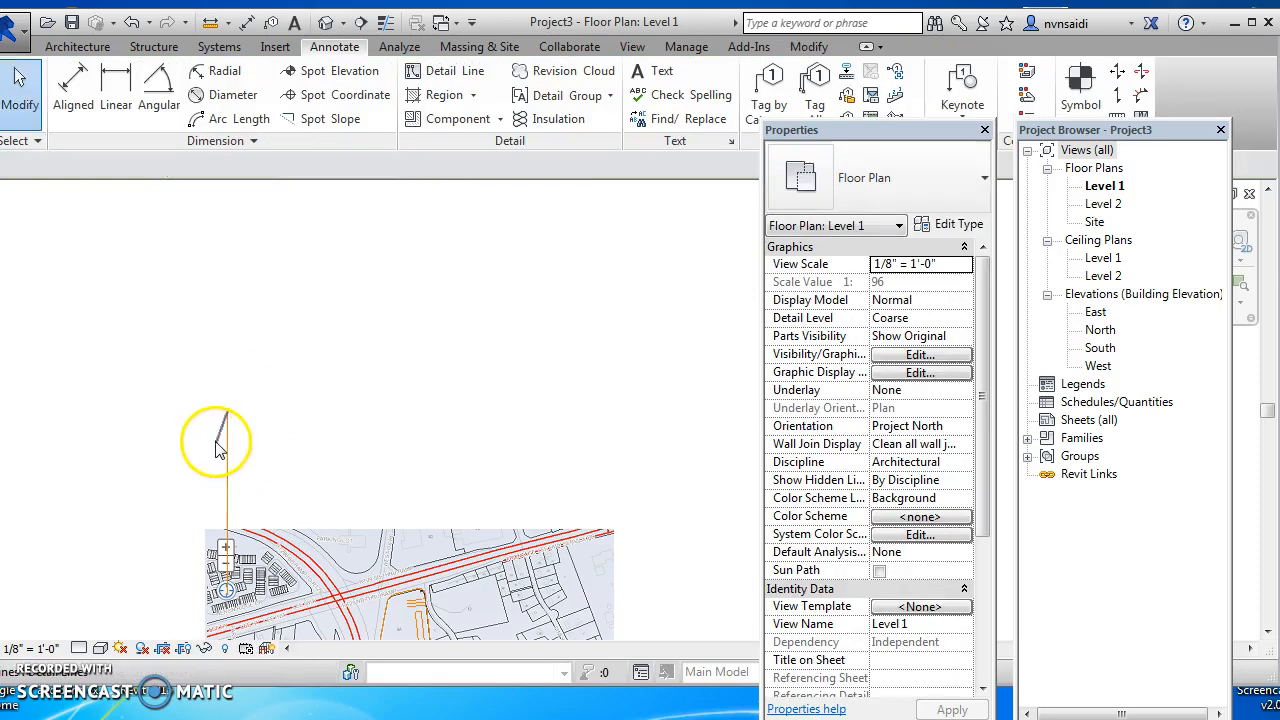
- Mirror a copy of the short arrowhead line about the vertical shaft to complete the north arrow
{"action": "left_click", "coordinate": [215, 442]}
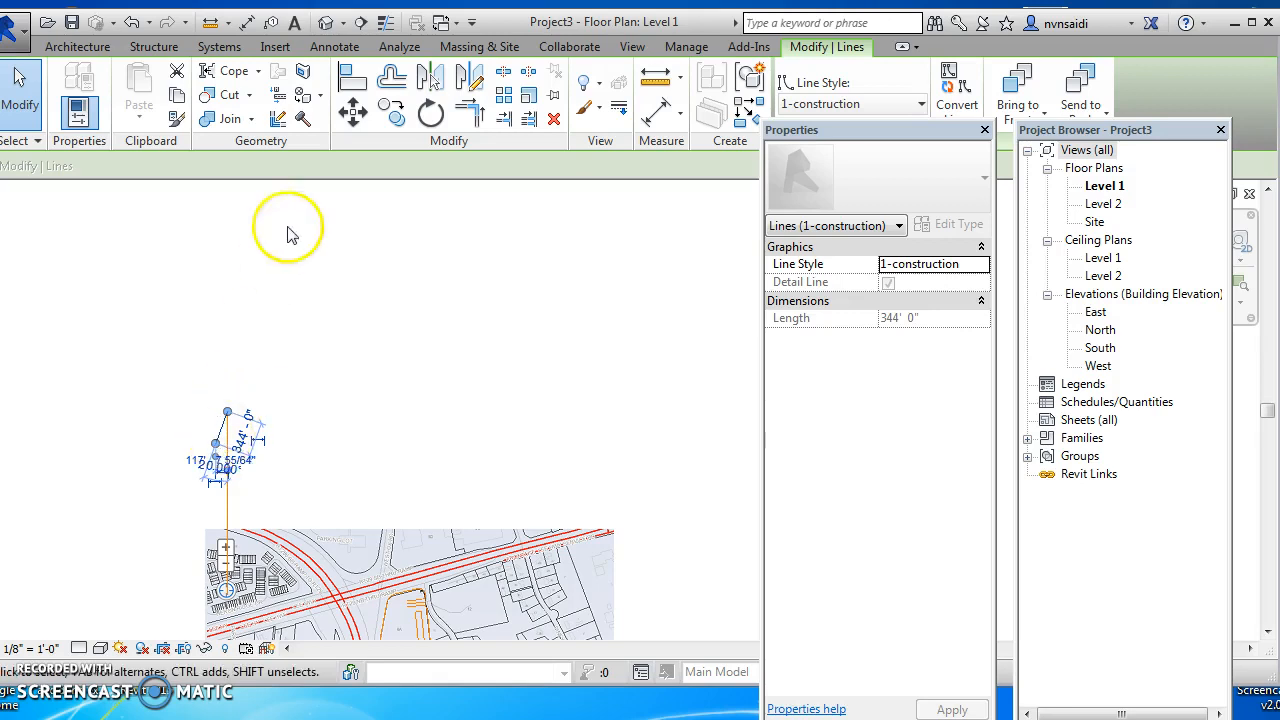
{"action": "left_click", "coordinate": [431, 82]}
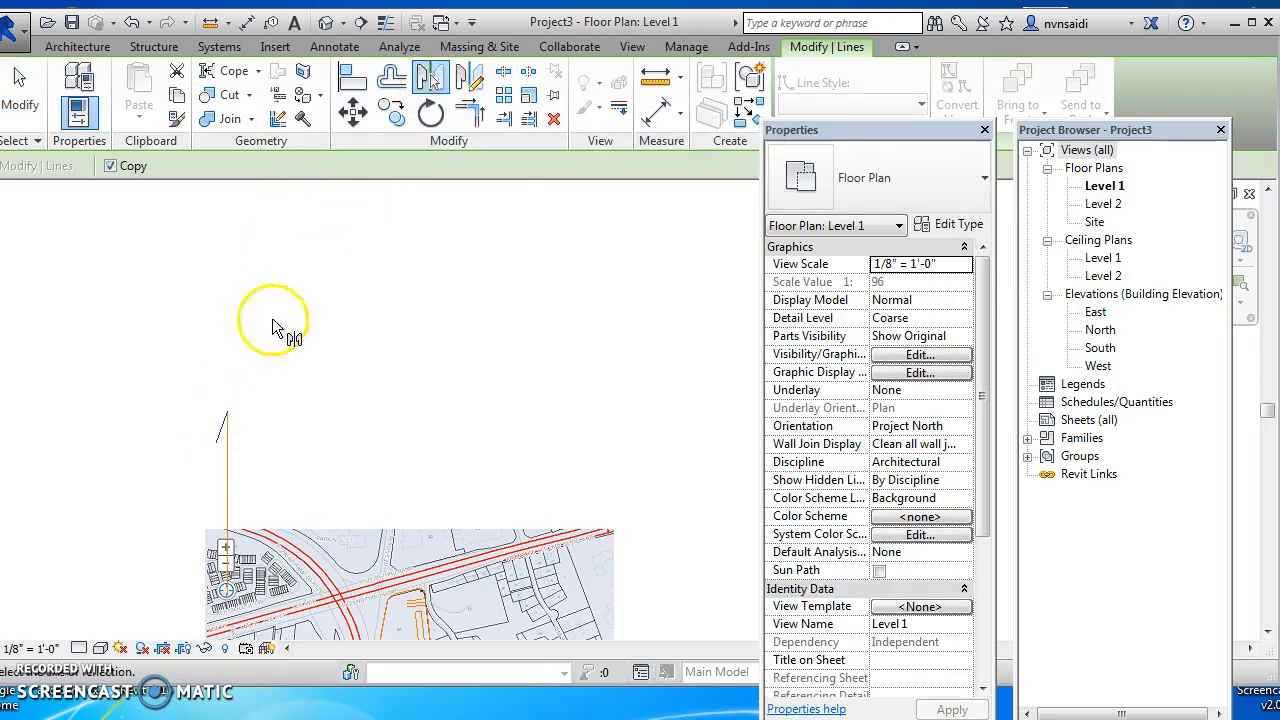
{"action": "left_click", "coordinate": [228, 432]}
{"action": "key", "text": "Escape"}
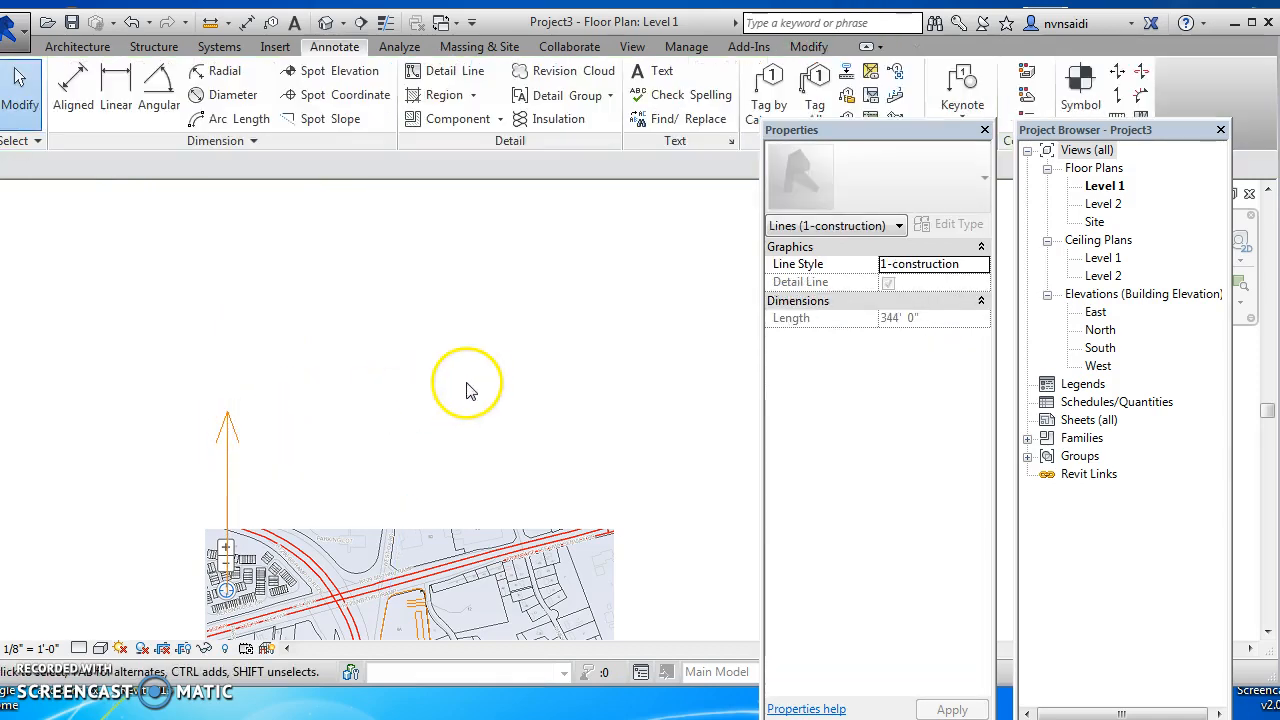
{"action": "scroll", "coordinate": [290, 468], "scroll_direction": "down", "scroll_amount": 1}
{"action": "middle_click_drag", "start_coordinate": [318, 470], "coordinate": [320, 331]}
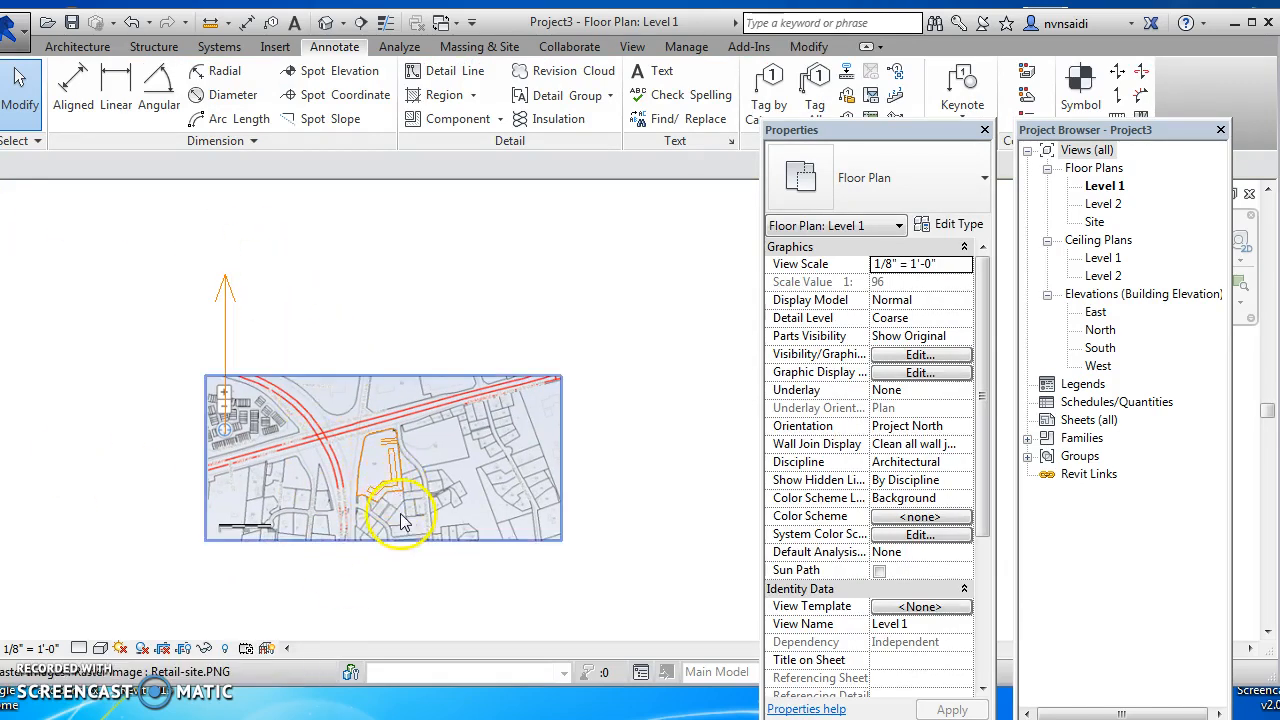
{"action": "scroll", "coordinate": [395, 512], "scroll_direction": "up", "scroll_amount": 4}
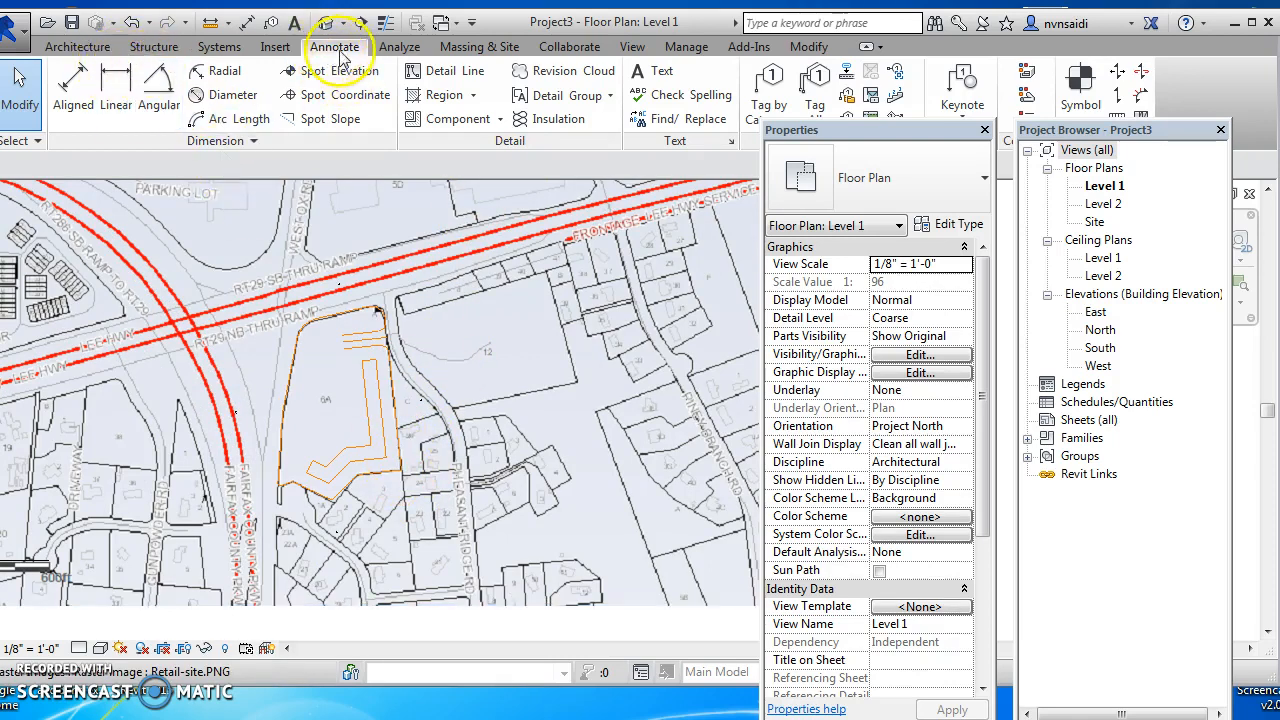
{"action": "left_click", "coordinate": [441, 71]}
{"action": "left_click", "coordinate": [400, 470]}
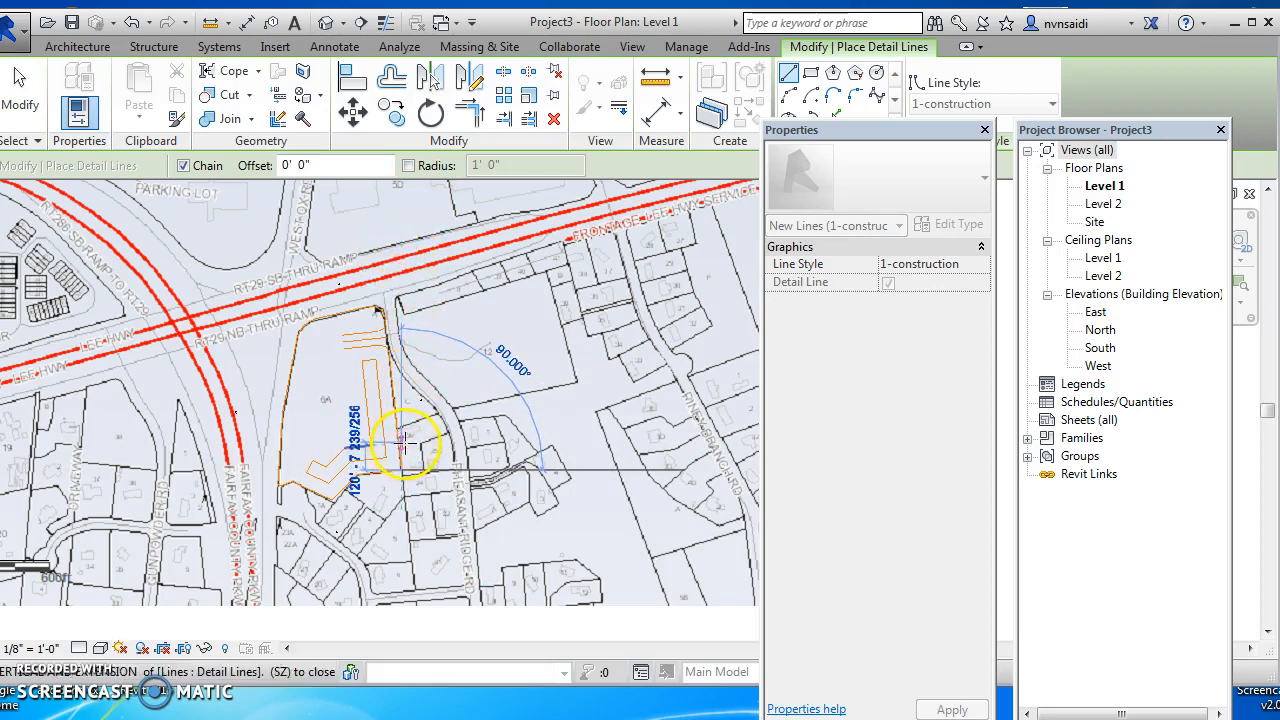
{"action": "key", "text": "Escape"}
{"action": "key", "text": "Escape"}
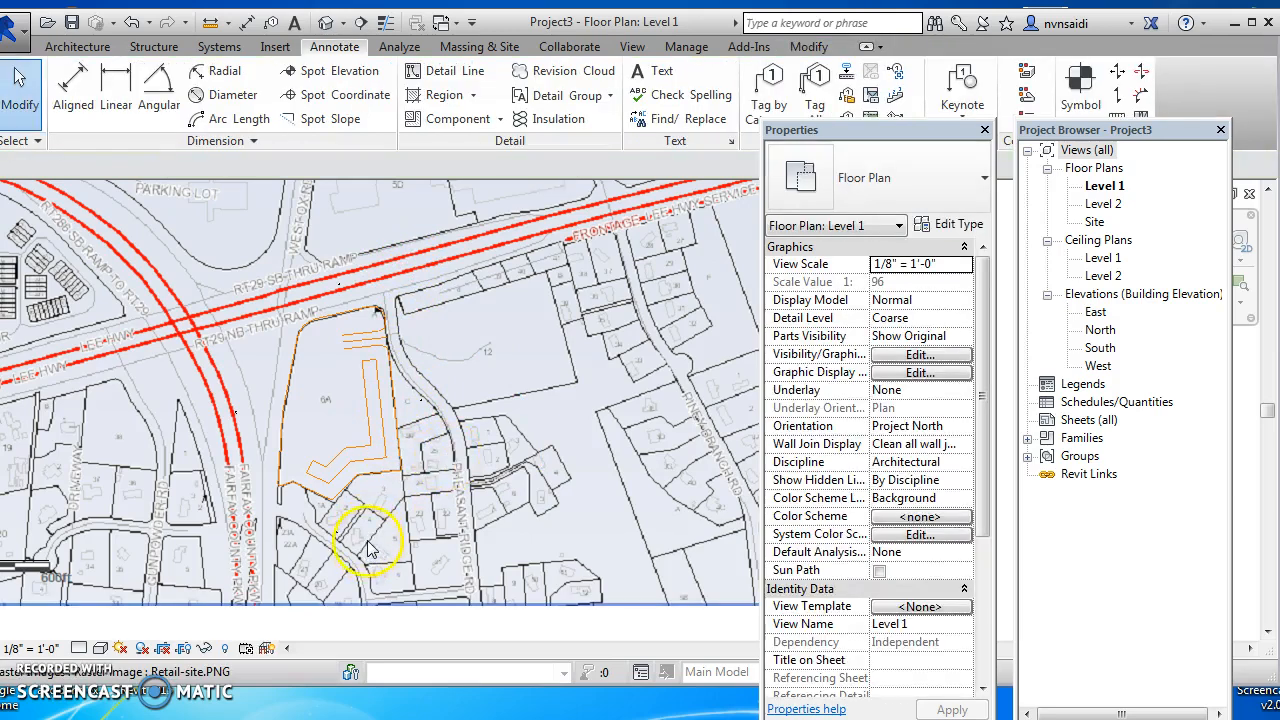
- Draw a horizontal detail line about 5328' long along the map's lower edge, from its southeast corner to beyond its west side
{"action": "scroll", "coordinate": [370, 530], "scroll_direction": "down", "scroll_amount": 5}
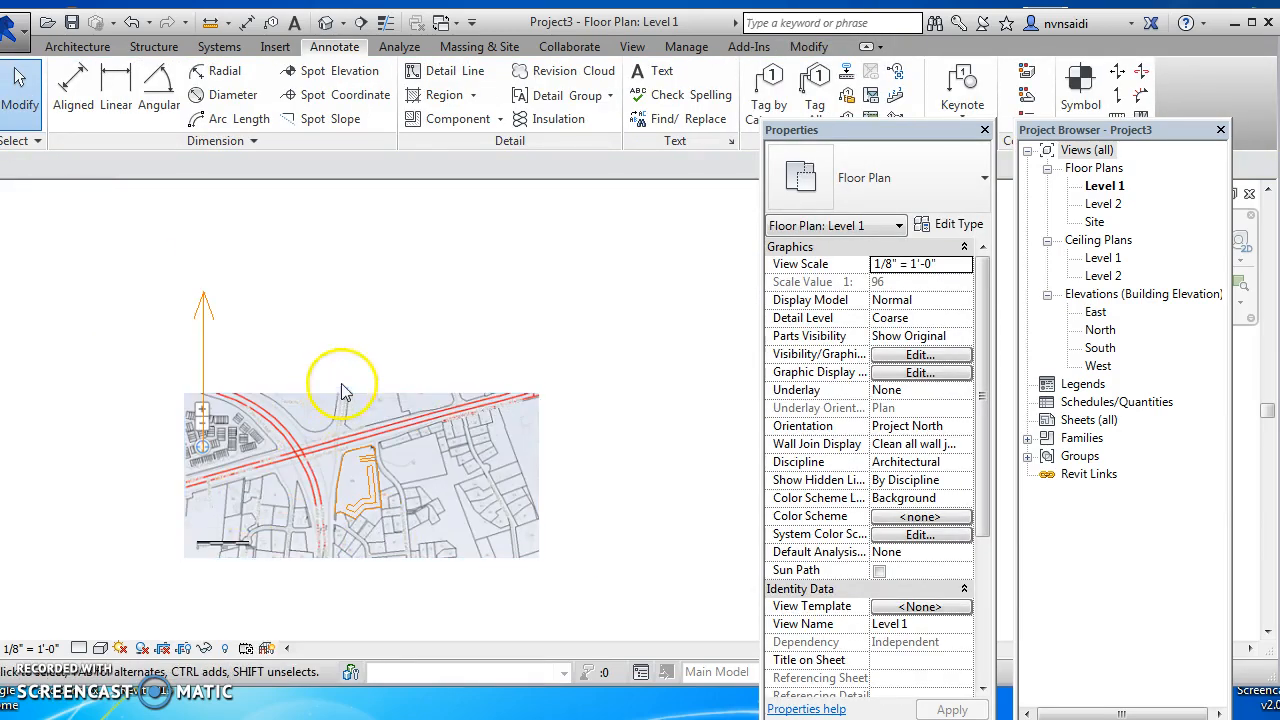
{"action": "left_click", "coordinate": [445, 76]}
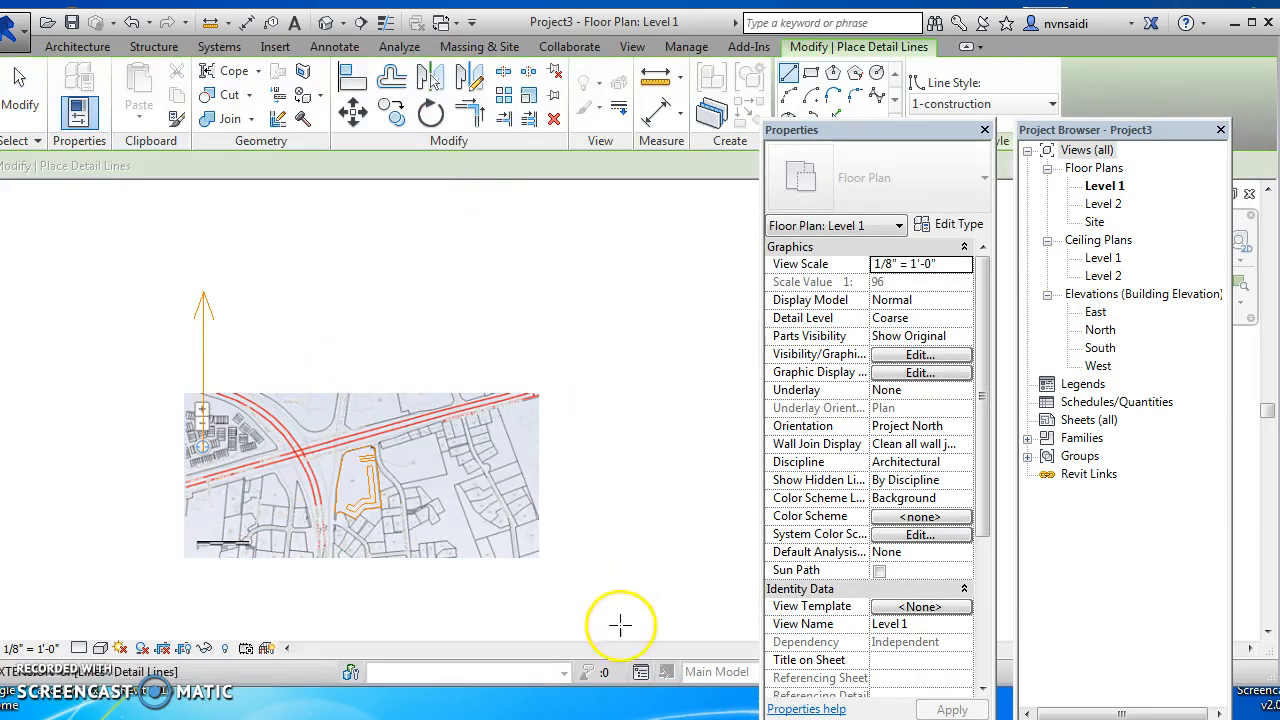
{"action": "left_click", "coordinate": [537, 557]}
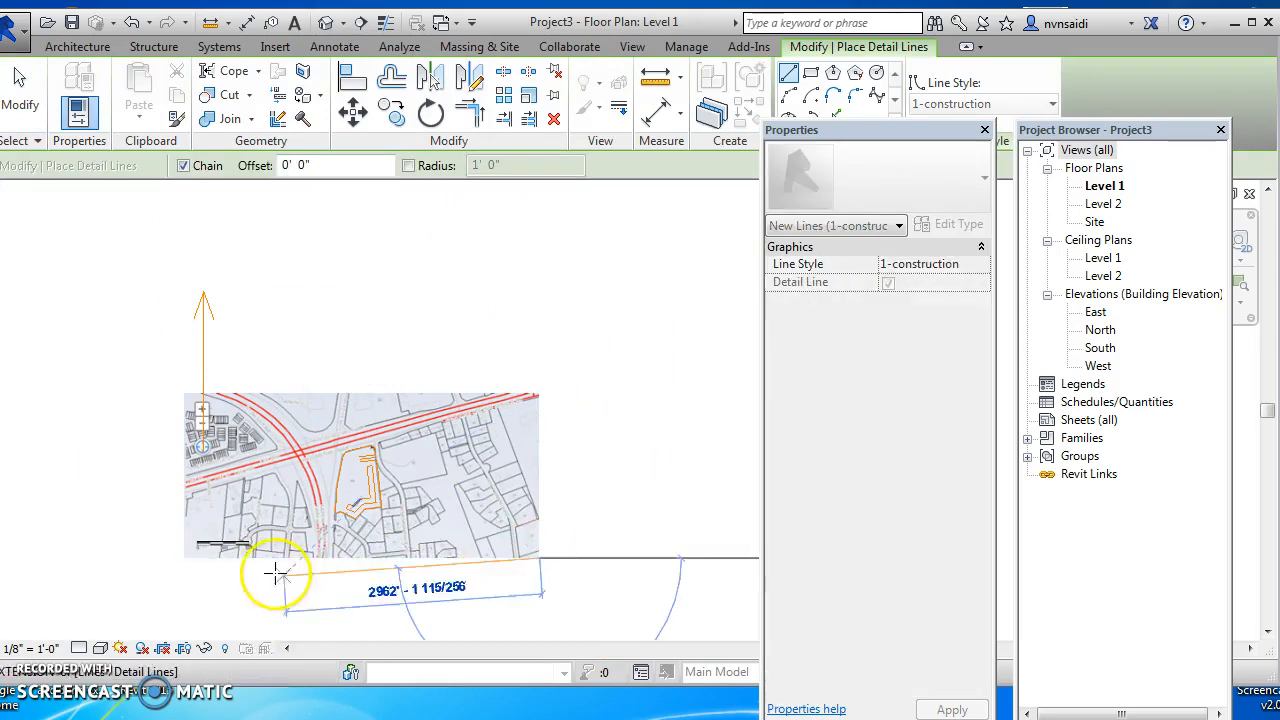
{"action": "left_click", "coordinate": [78, 557]}
{"action": "key", "text": "Escape"}
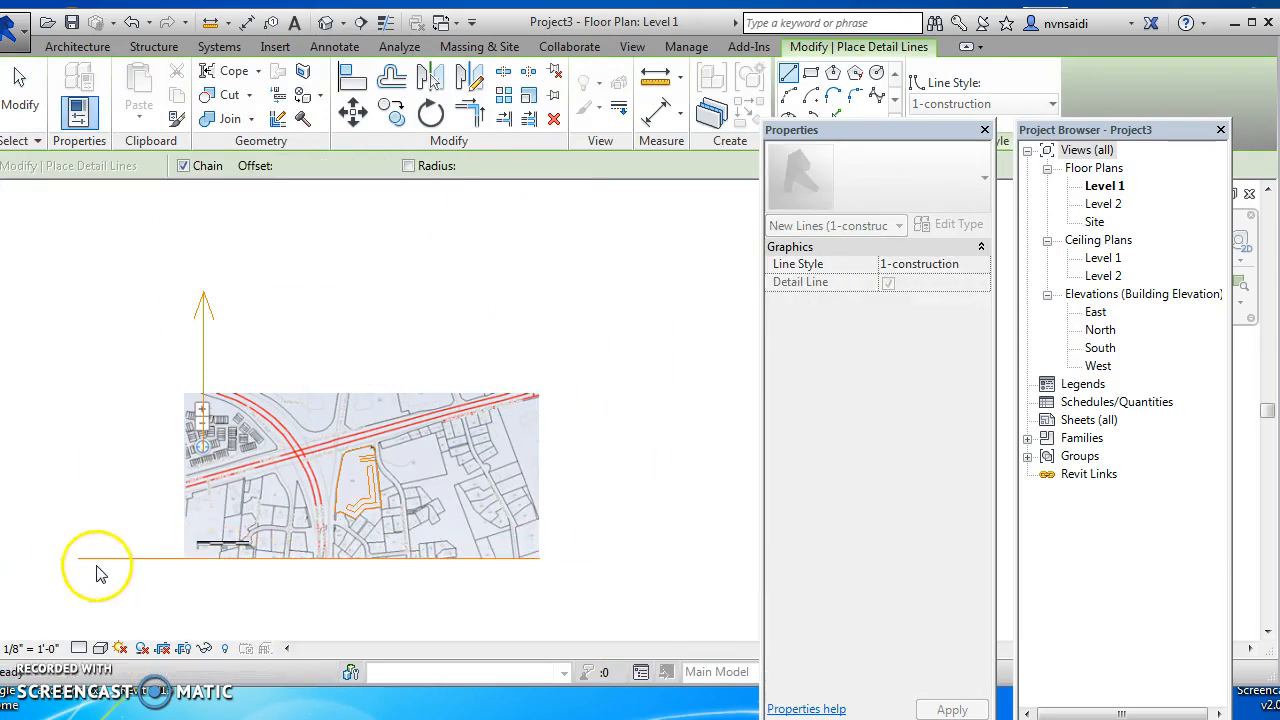
{"action": "key", "text": "Escape"}
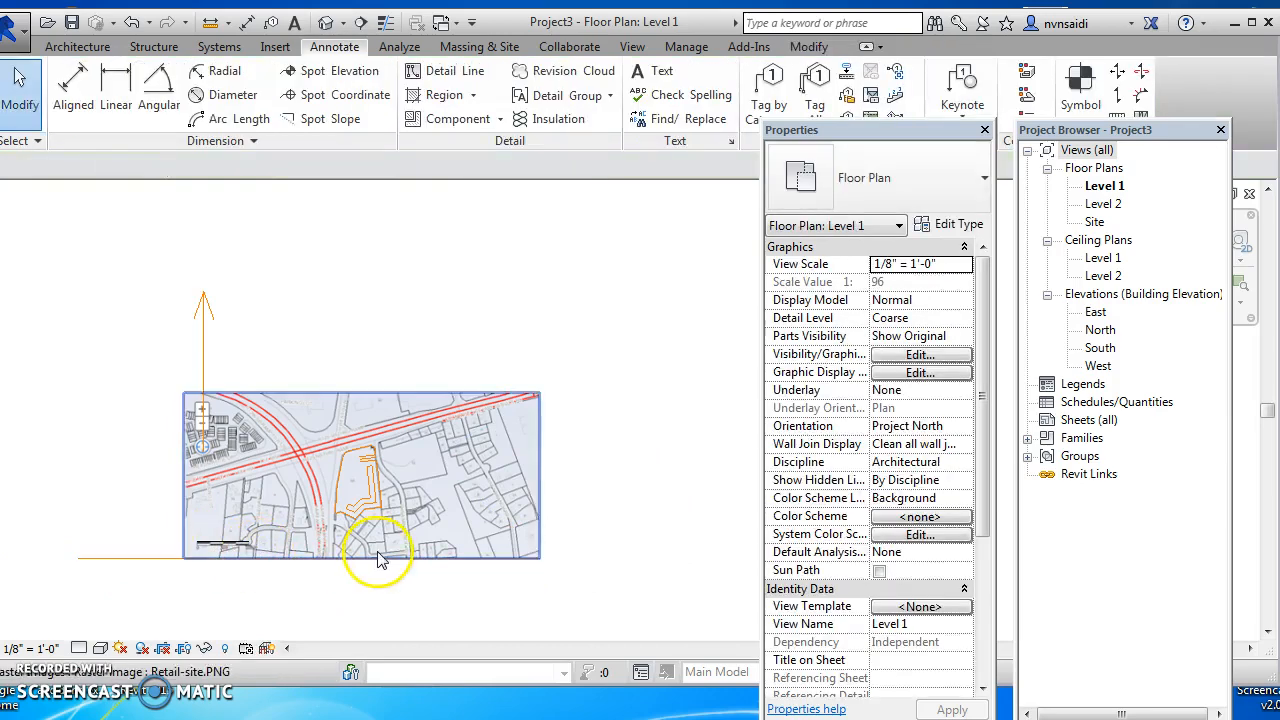
- Extend the plot's slanted east boundary line south to the horizontal line along the map's lower edge
{"action": "scroll", "coordinate": [390, 560], "scroll_direction": "up", "scroll_amount": 5}
{"action": "scroll", "coordinate": [365, 530], "scroll_direction": "down", "scroll_amount": 5}
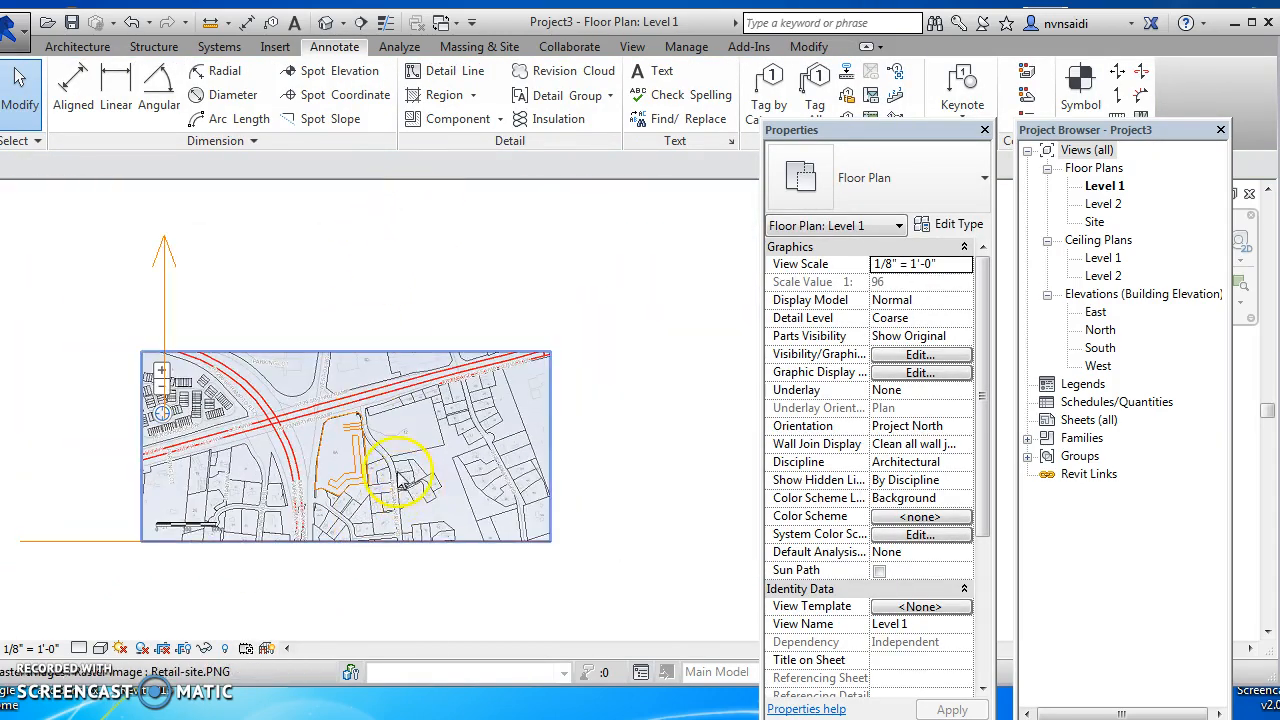
{"action": "left_click", "coordinate": [108, 541]}
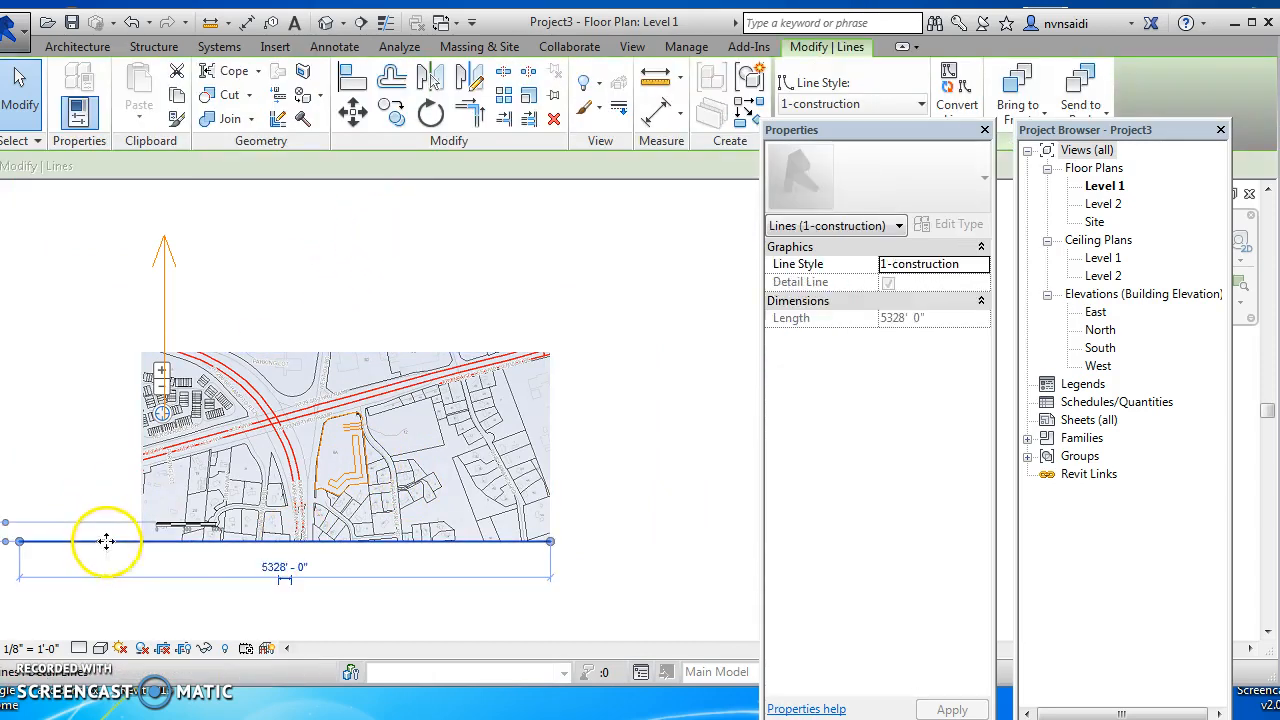
{"action": "left_click", "coordinate": [505, 122]}
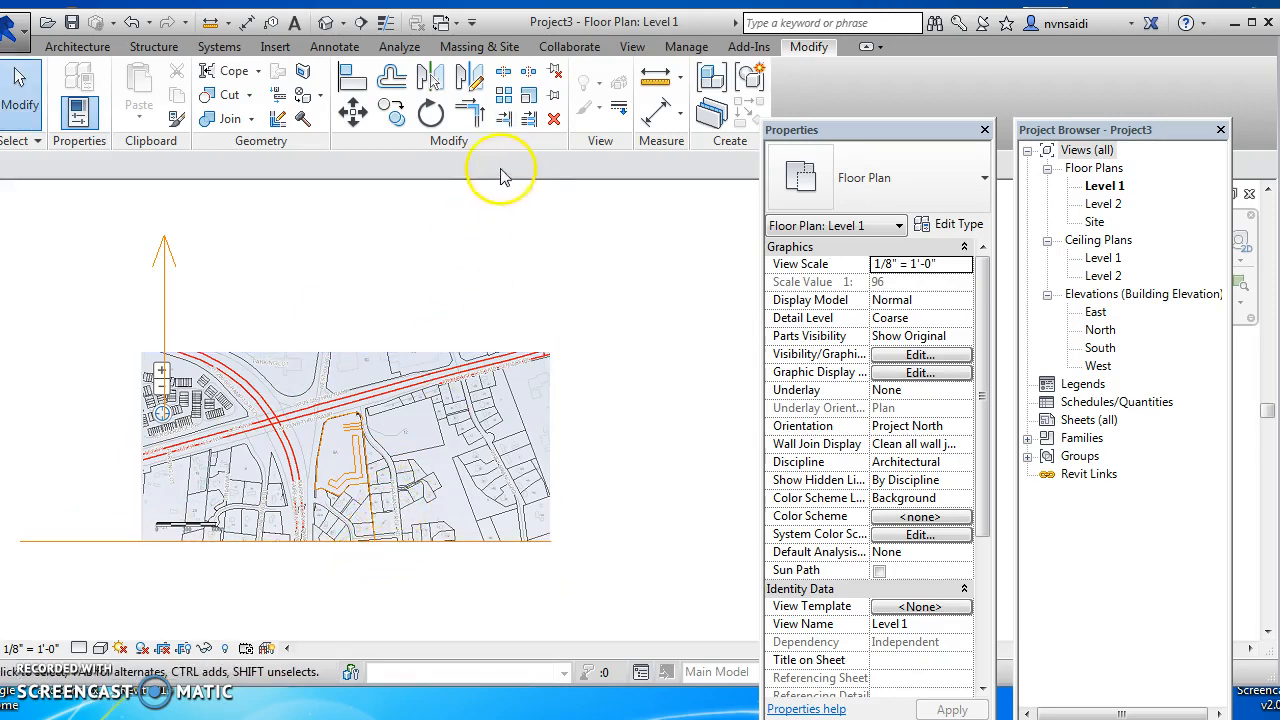
- Draw a vertical detail line from the extended east boundary's intersection with the horizontal line north to beyond the map's upper edge
{"action": "left_click", "coordinate": [335, 47]}
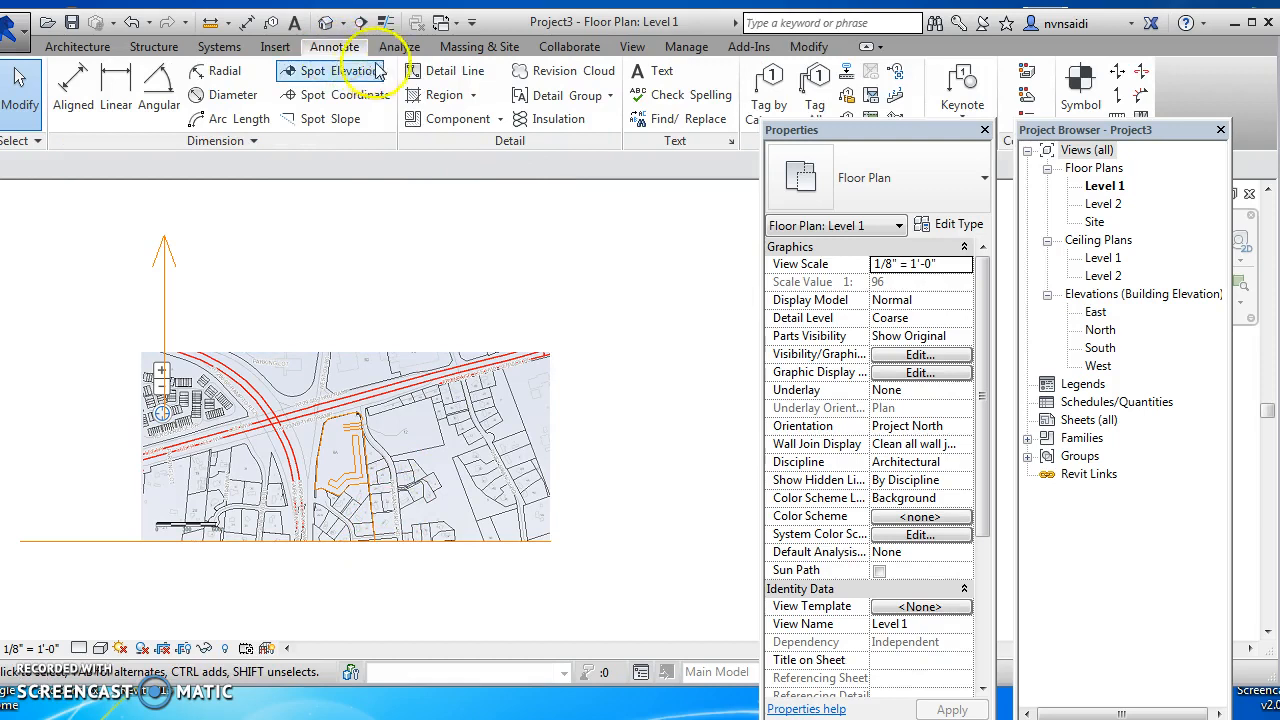
{"action": "left_click", "coordinate": [348, 88]}
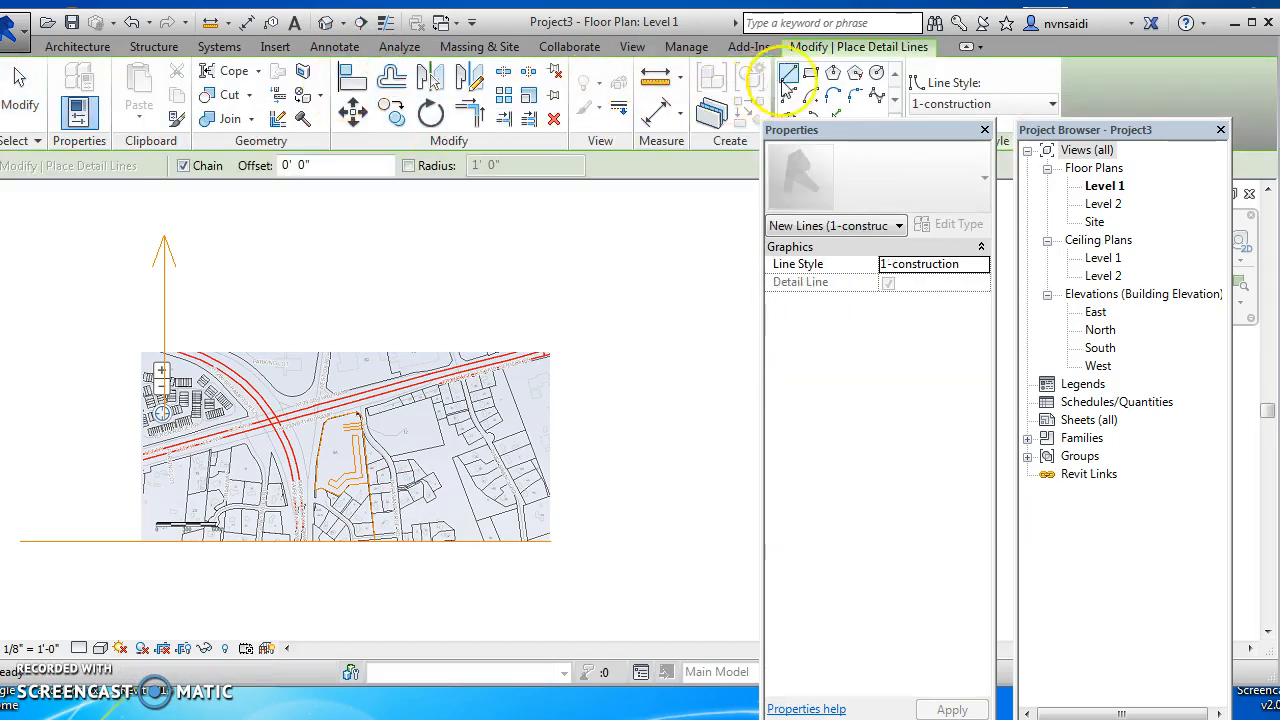
{"action": "left_click", "coordinate": [362, 420]}
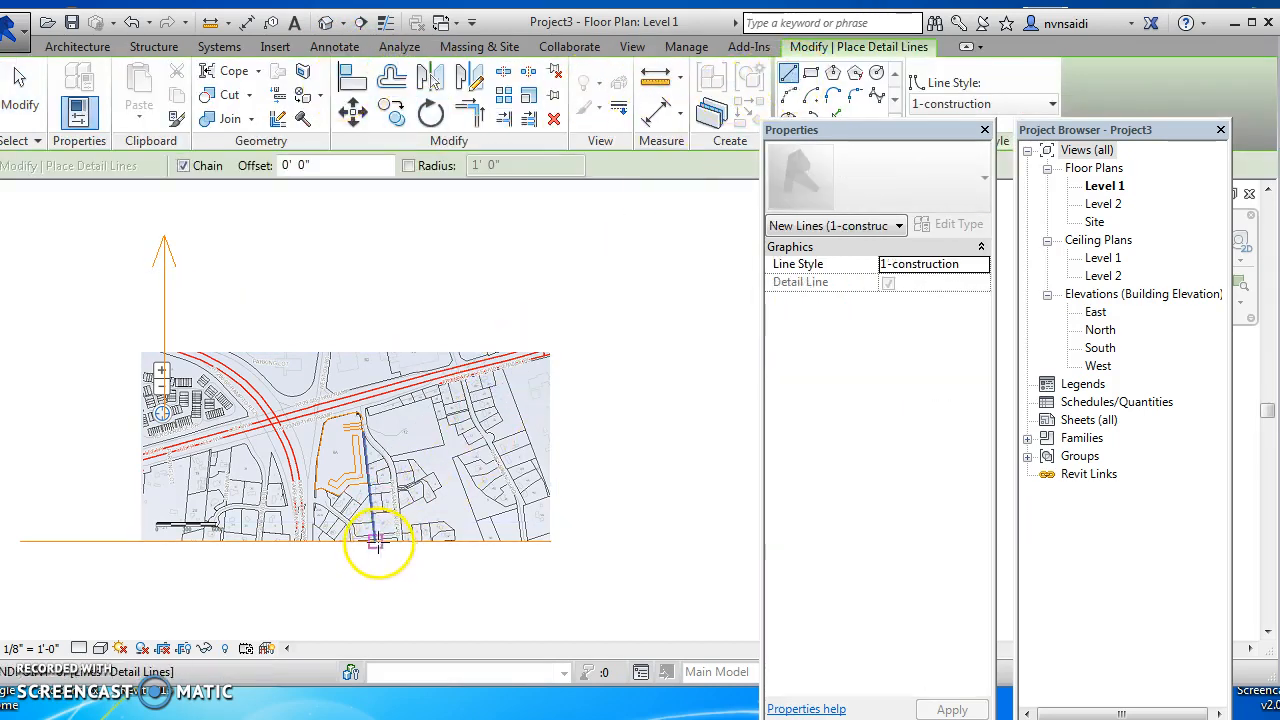
{"action": "left_click", "coordinate": [375, 540]}
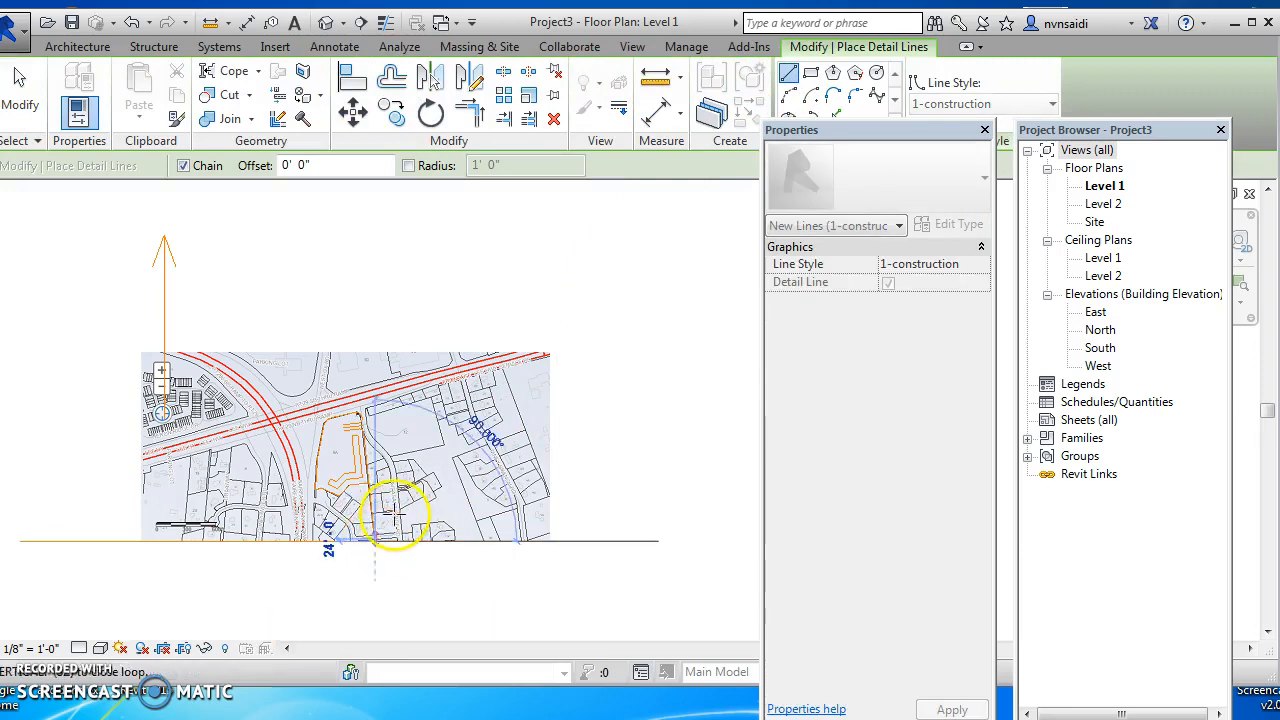
{"action": "left_click", "coordinate": [375, 252]}
{"action": "key", "text": "Escape"}
{"action": "key", "text": "Escape"}
{"action": "key", "text": "Escape"}
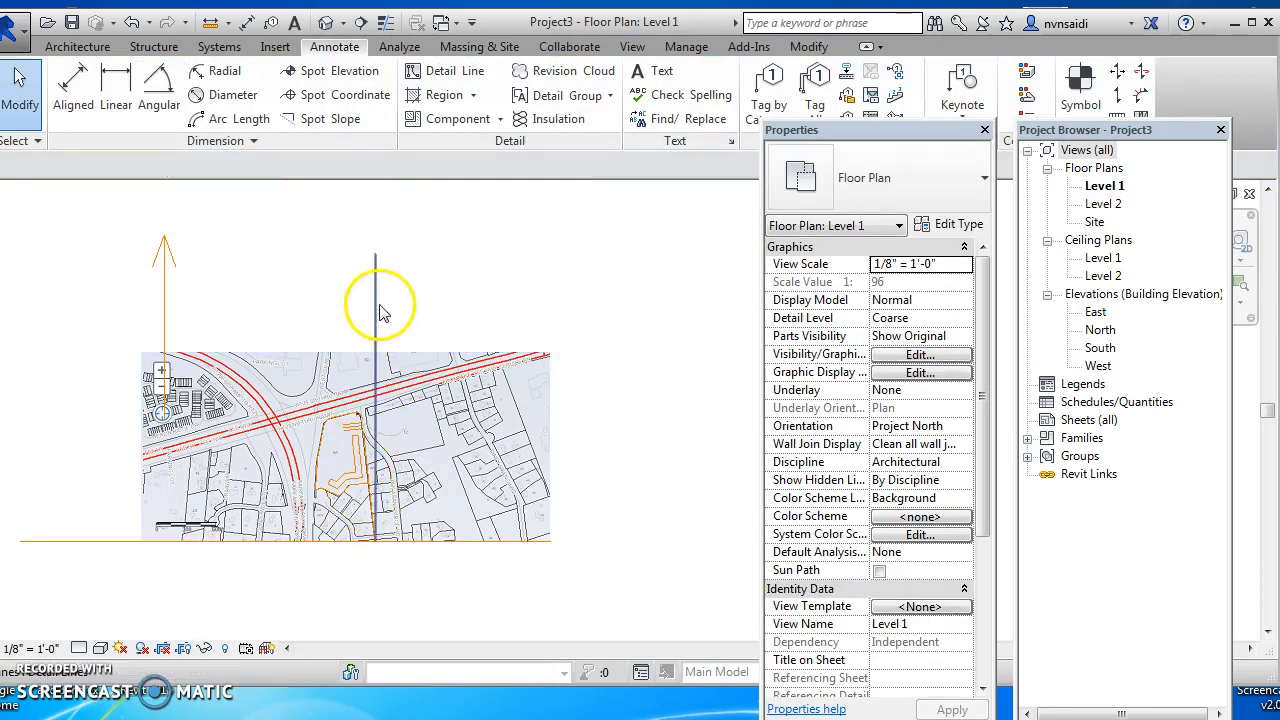
- Temporarily hide the Retail-site raster image in the view, leaving the traced lines
{"action": "scroll", "coordinate": [345, 540], "scroll_direction": "up", "scroll_amount": 5}
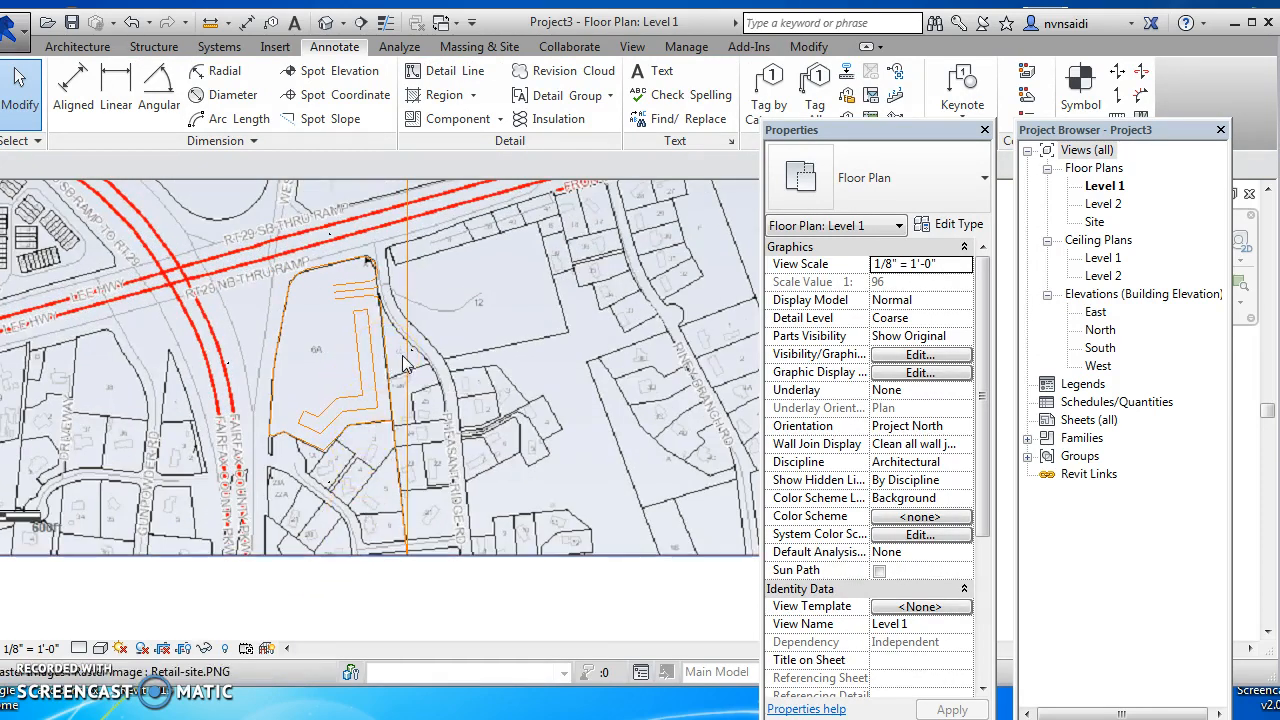
{"action": "left_click", "coordinate": [422, 450]}
{"action": "scroll", "coordinate": [422, 450], "scroll_direction": "down", "scroll_amount": 4}
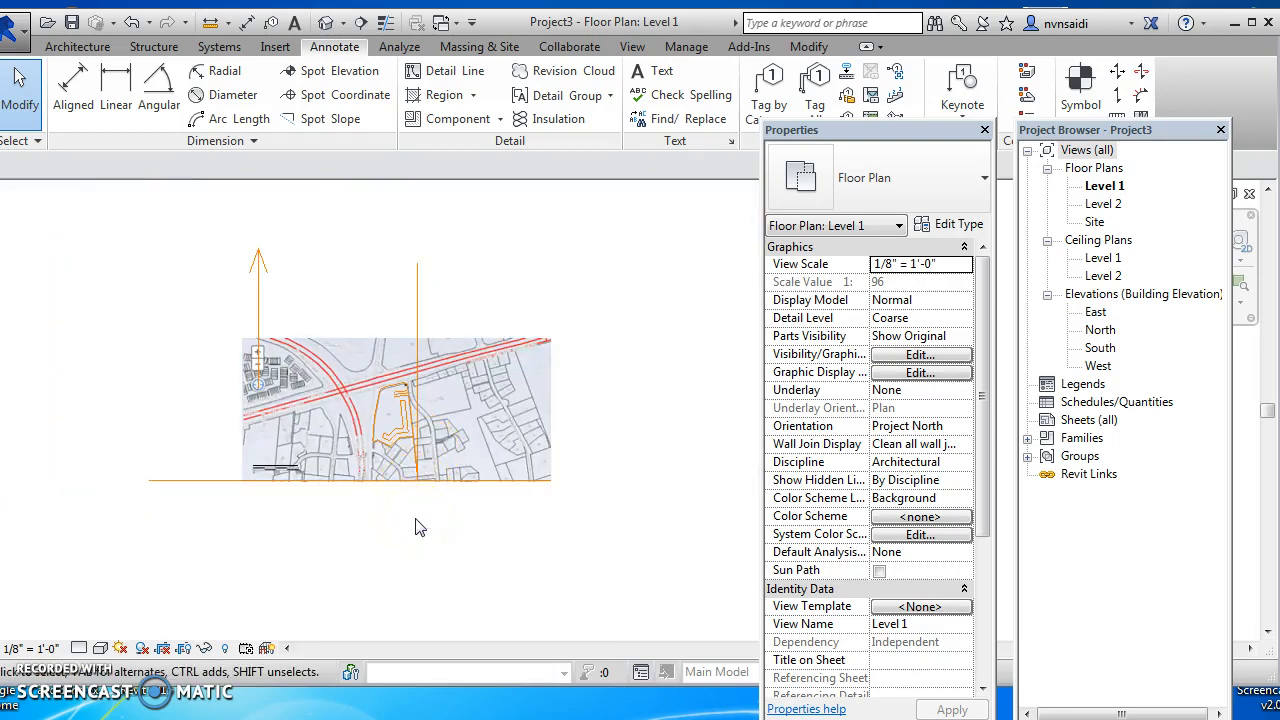
{"action": "left_click", "coordinate": [552, 371]}
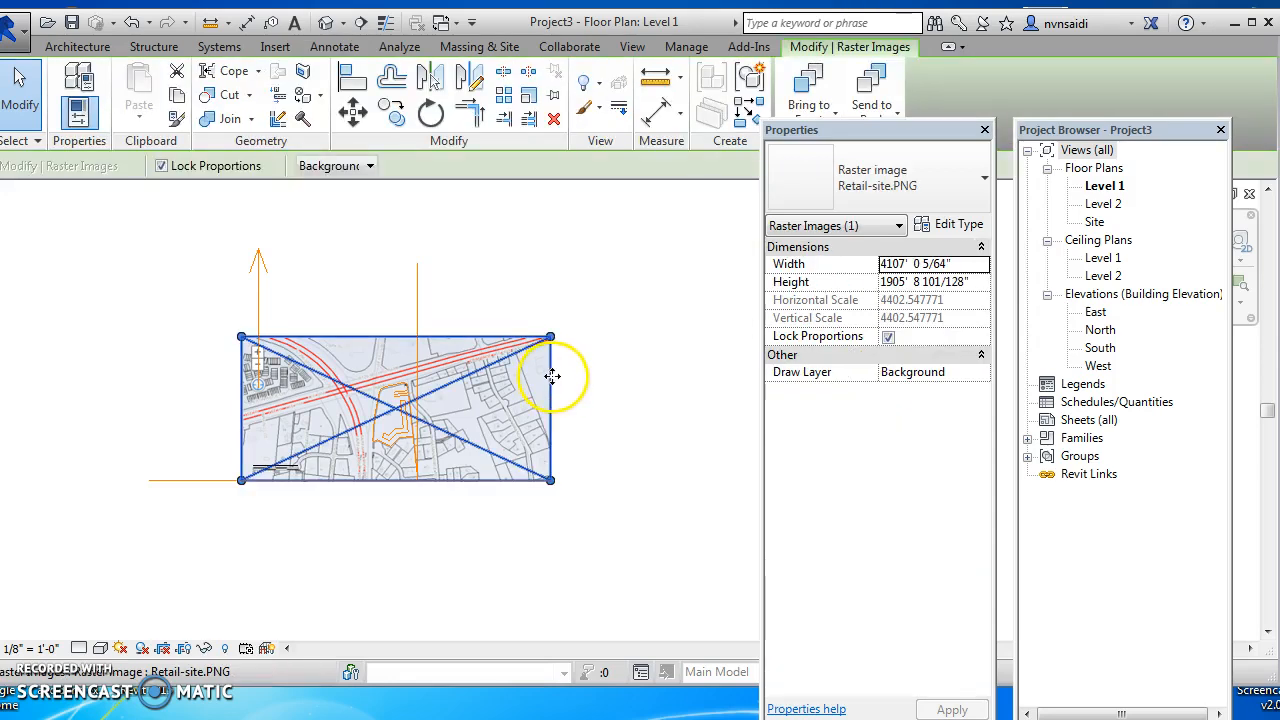
{"action": "left_click", "coordinate": [212, 650]}
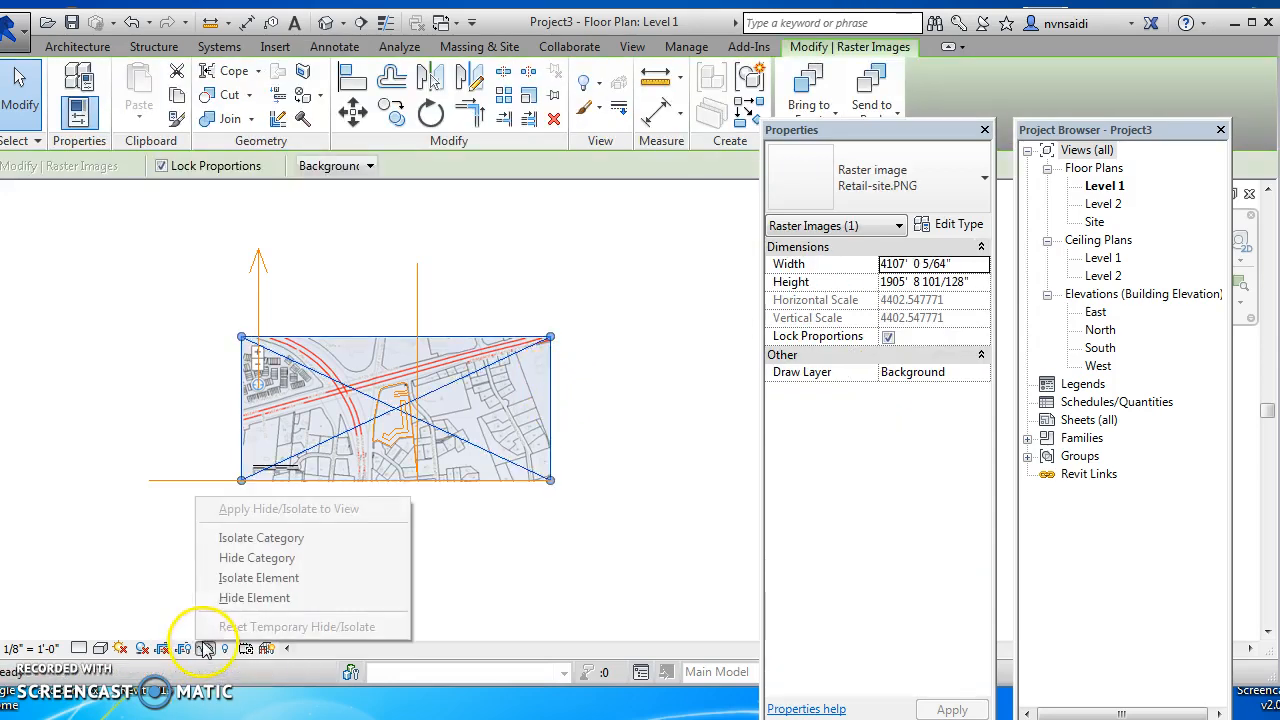
{"action": "left_click", "coordinate": [239, 598]}
- Rotate the plot, access and setback lines, excluding the slanted east line, 6° clockwise about the baseline intersection onto the vertical line, unjoining elements
{"action": "scroll", "coordinate": [330, 457], "scroll_direction": "up", "scroll_amount": 3}
{"action": "scroll", "coordinate": [385, 431], "scroll_direction": "up", "scroll_amount": 2}
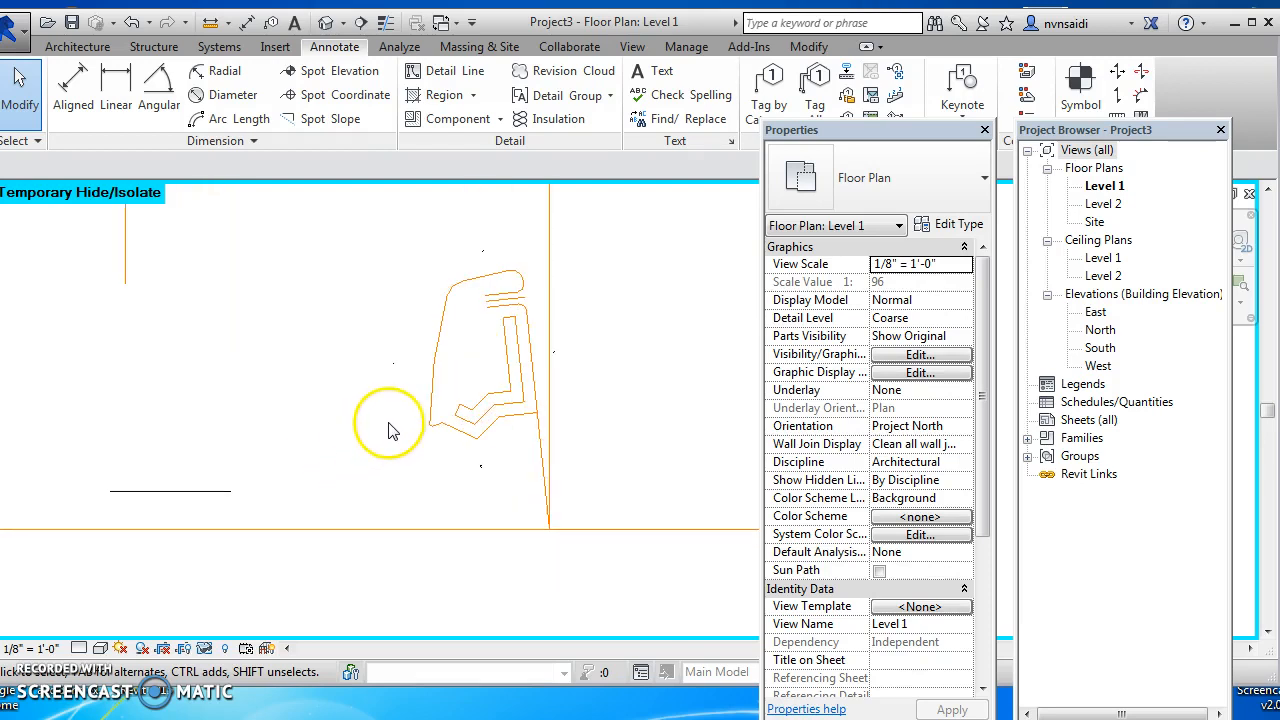
{"action": "scroll", "coordinate": [470, 421], "scroll_direction": "up", "scroll_amount": 3}
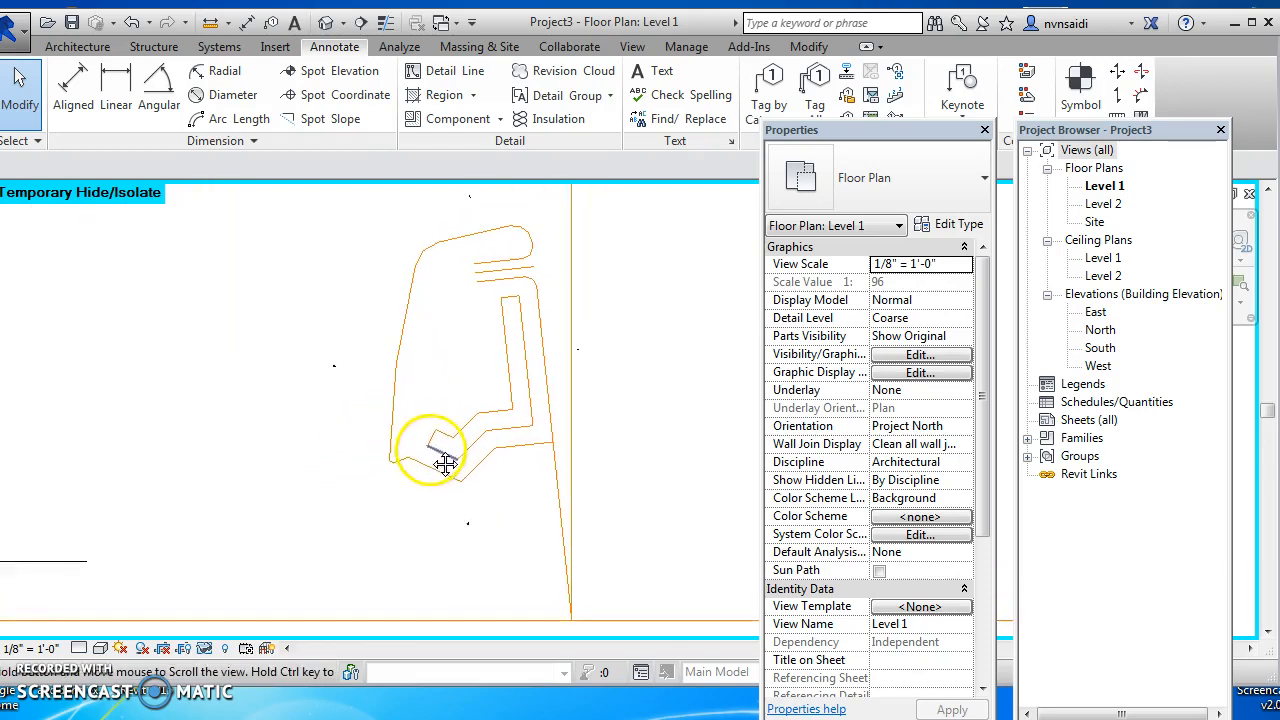
{"action": "left_click_drag", "start_coordinate": [388, 218], "coordinate": [558, 503]}
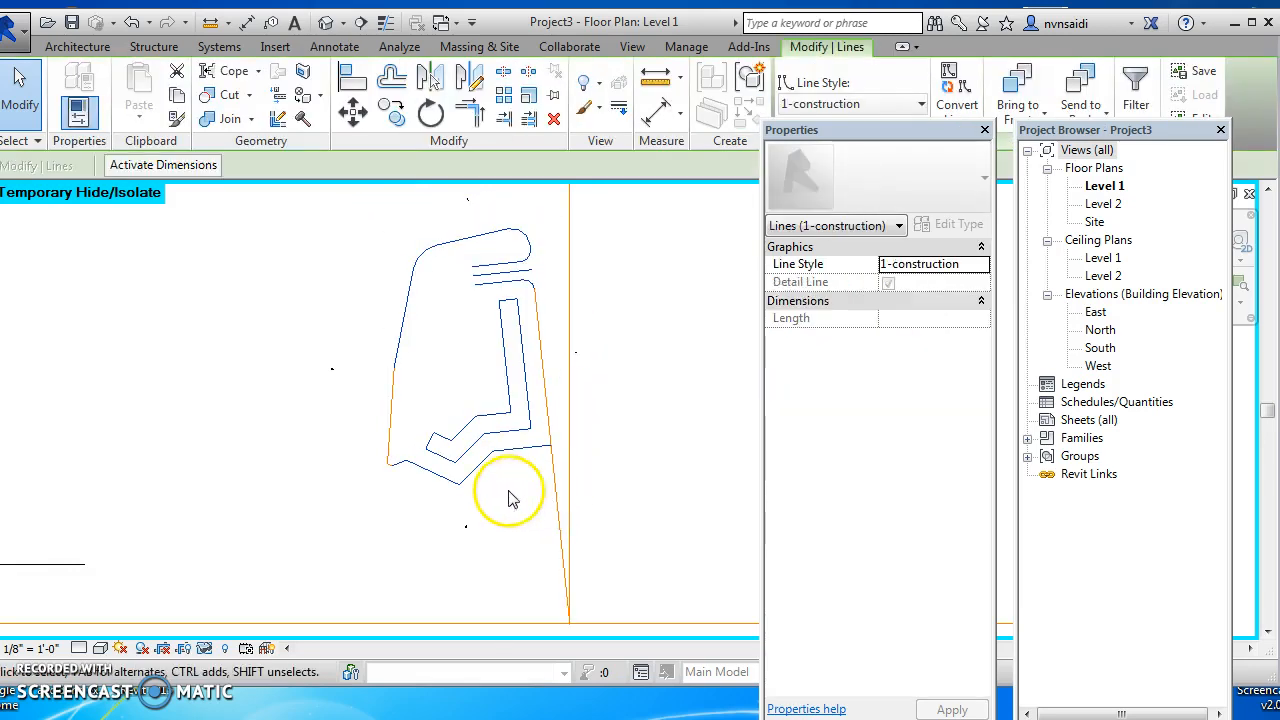
{"action": "left_click_drag", "start_coordinate": [469, 486], "coordinate": [352, 360]}
{"action": "mouse_move", "coordinate": [385, 213]}
{"action": "left_mouse_down"}
{"action": "mouse_move", "coordinate": [515, 276]}
{"action": "mouse_move", "coordinate": [549, 498]}
{"action": "left_mouse_up"}
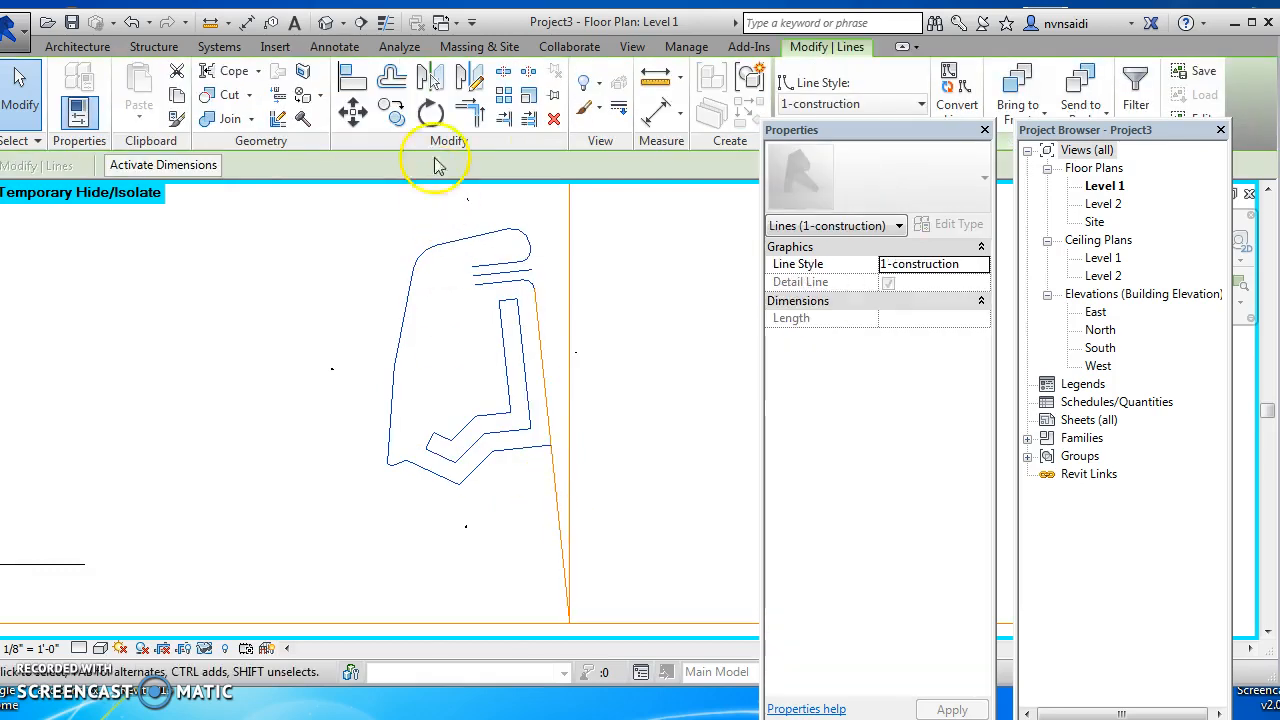
{"action": "left_click", "coordinate": [430, 113]}
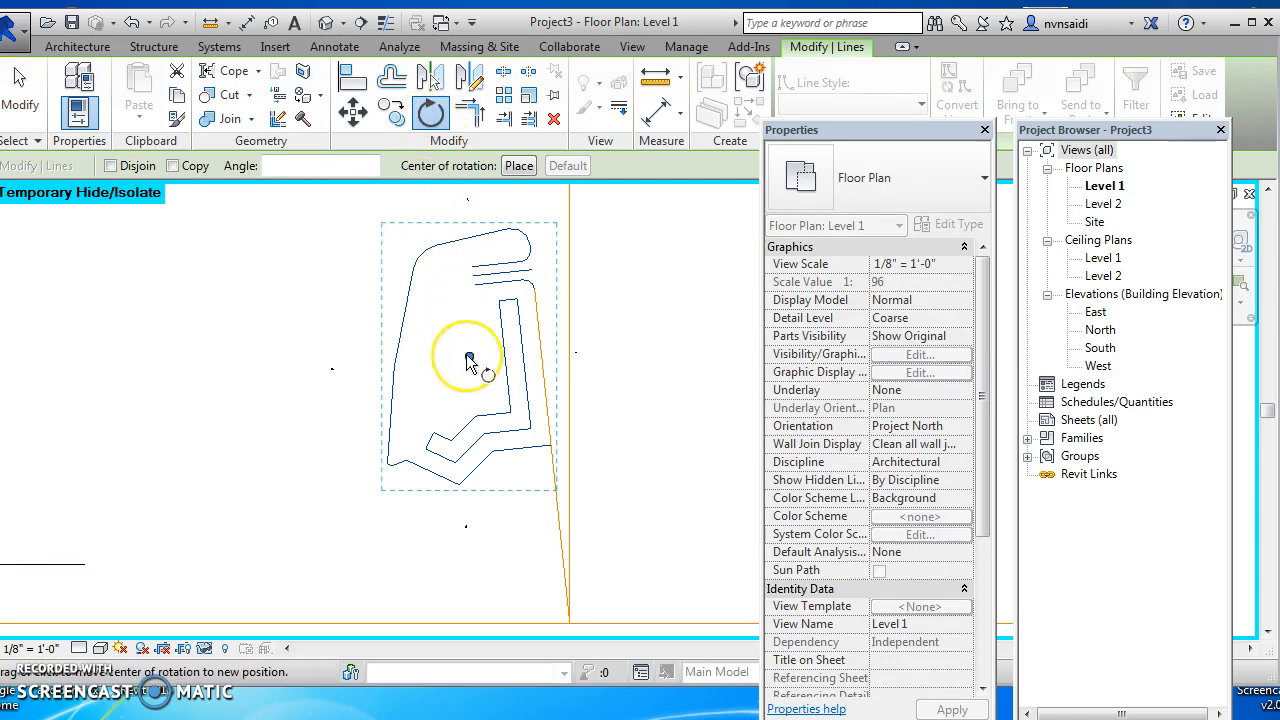
{"action": "left_click_drag", "start_coordinate": [469, 357], "coordinate": [569, 625]}
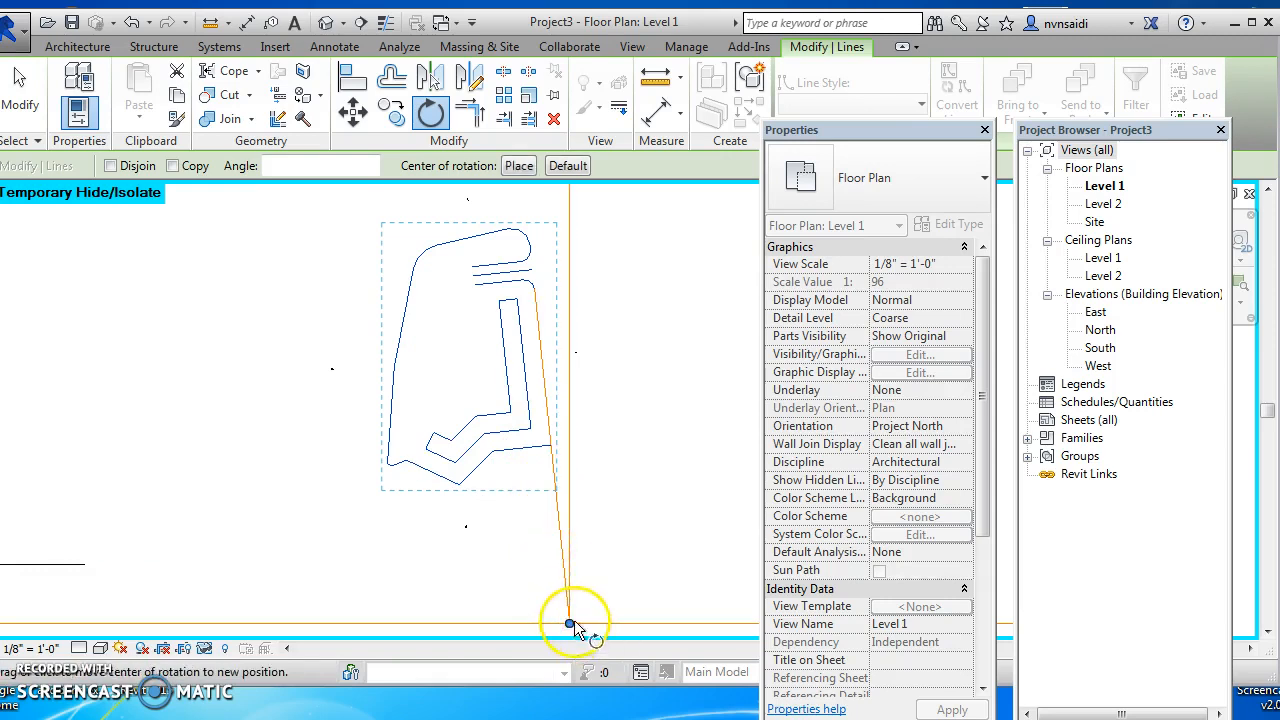
{"action": "left_click", "coordinate": [536, 290]}
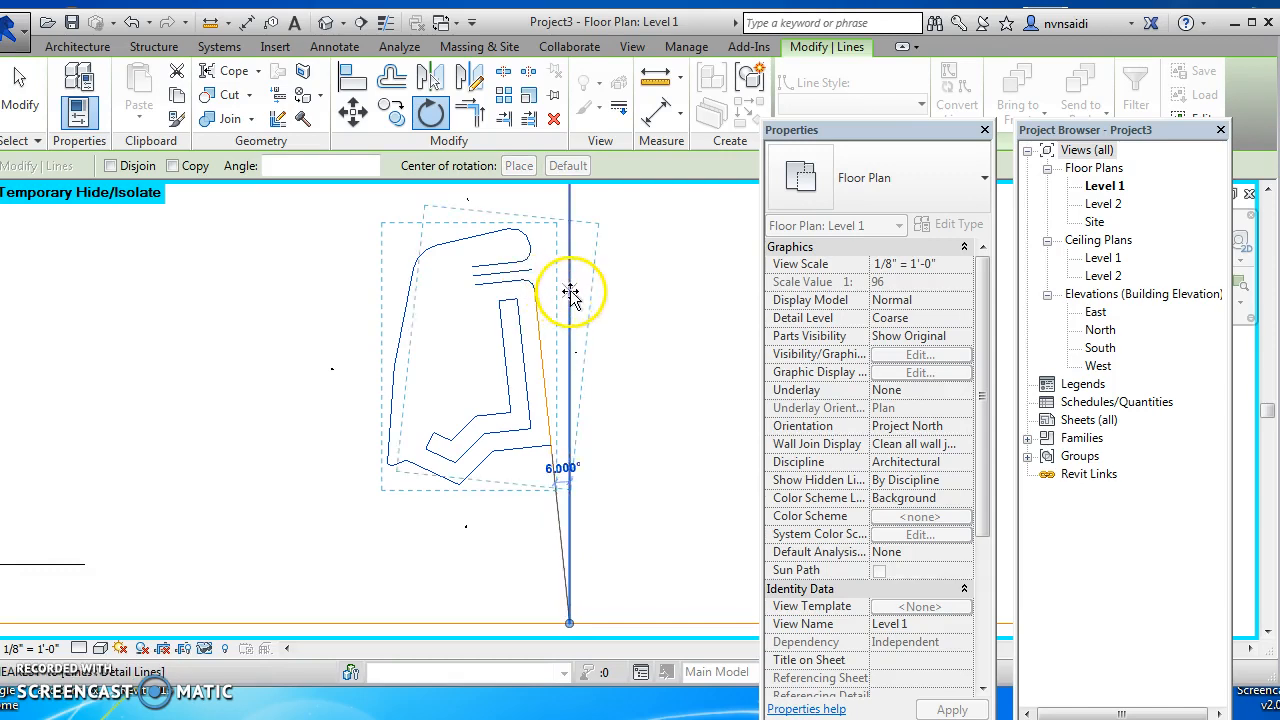
{"action": "left_click", "coordinate": [570, 292]}
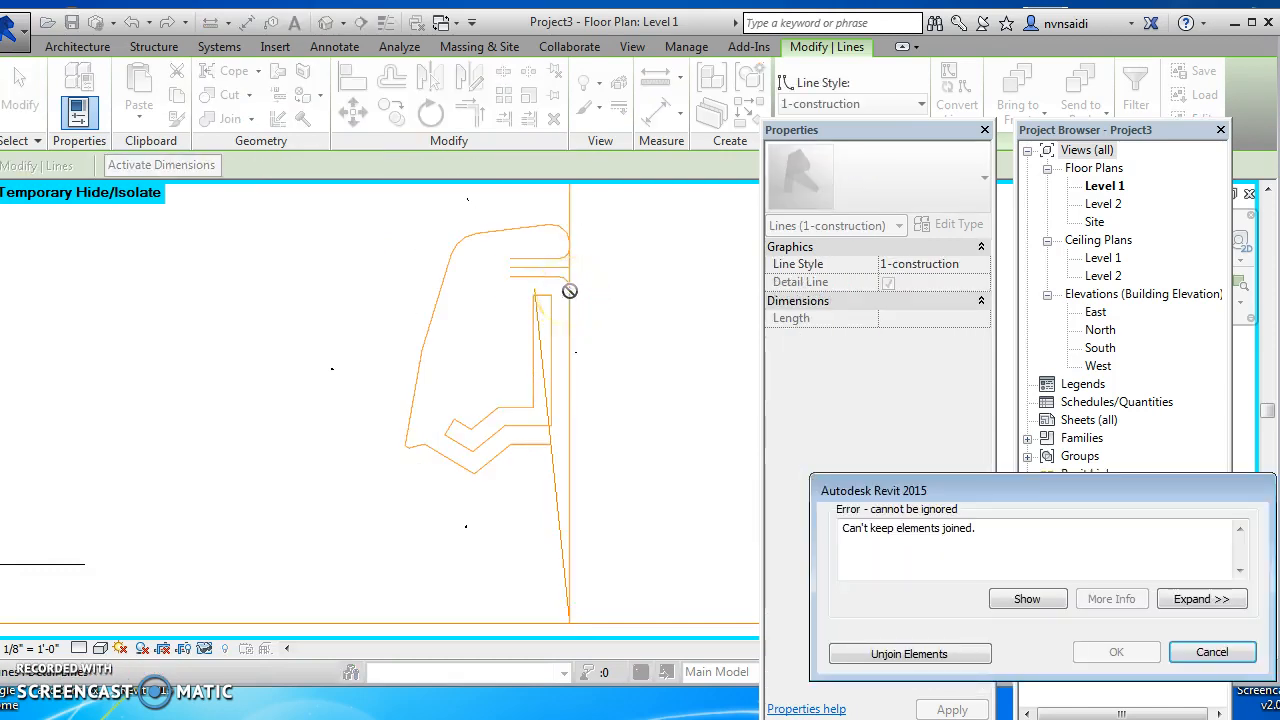
{"action": "left_click", "coordinate": [900, 663]}
- Reset the temporary hide/isolate to bring back the raster site map behind the rotated plot lines
{"action": "scroll", "coordinate": [663, 557], "scroll_direction": "down", "scroll_amount": 2}
{"action": "middle_click_drag", "start_coordinate": [640, 521], "coordinate": [563, 476]}
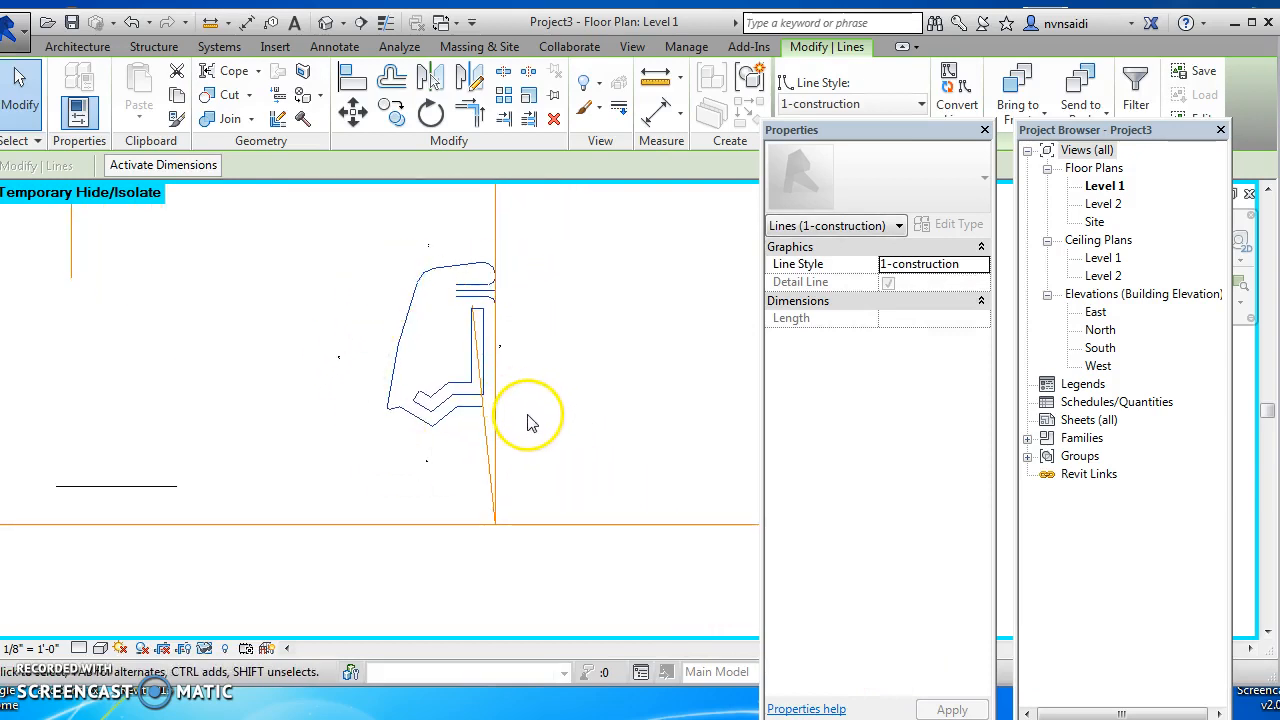
{"action": "scroll", "coordinate": [528, 420], "scroll_direction": "down", "scroll_amount": 3}
{"action": "middle_click_drag", "start_coordinate": [523, 421], "coordinate": [427, 462]}
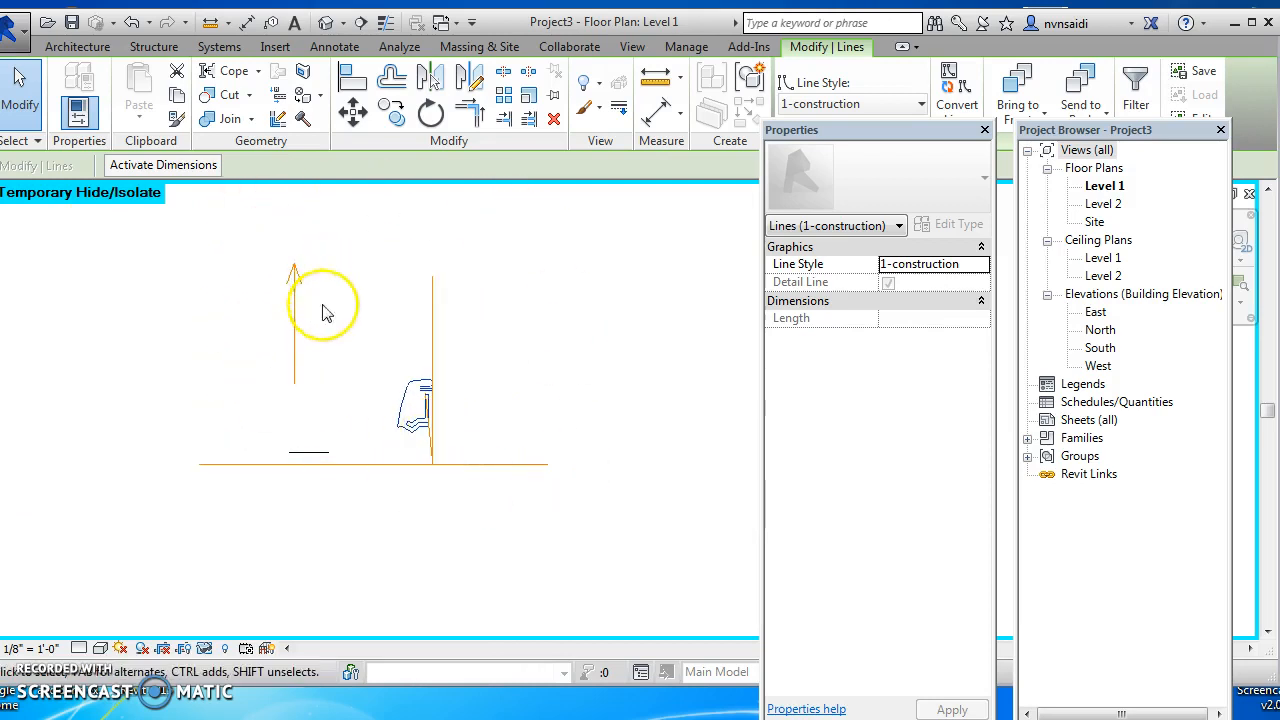
{"action": "left_click", "coordinate": [204, 652]}
{"action": "left_click", "coordinate": [235, 624]}
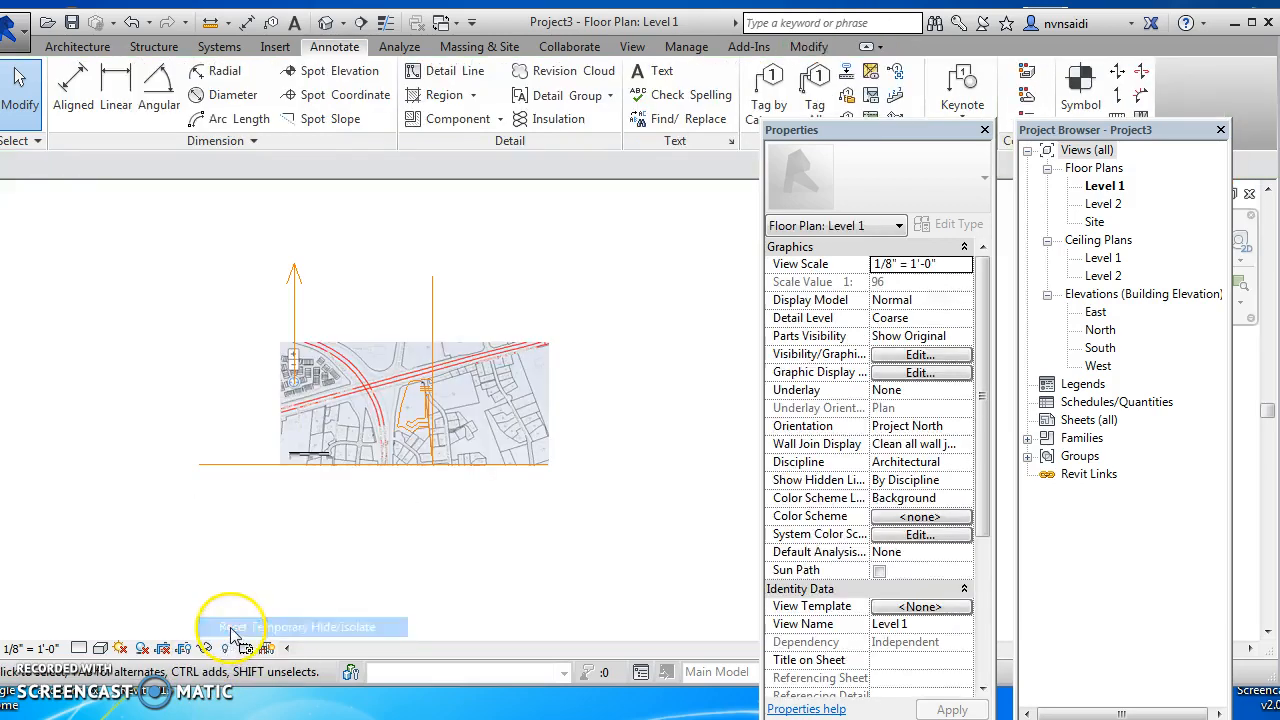
- Rotate the raster map and north arrow together about the same baseline intersection, from the slanted east line onto the vertical line
{"action": "left_click", "coordinate": [550, 434]}
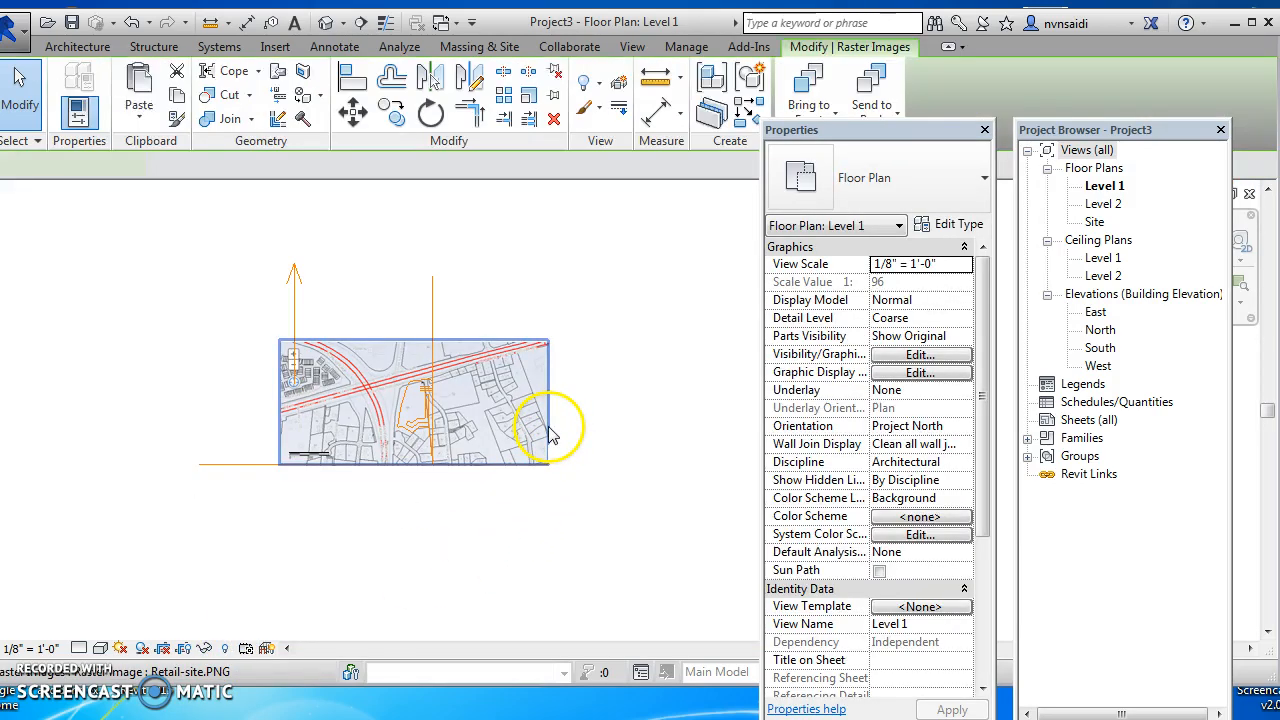
{"action": "left_click", "coordinate": [345, 318]}
{"action": "left_click", "coordinate": [251, 243]}
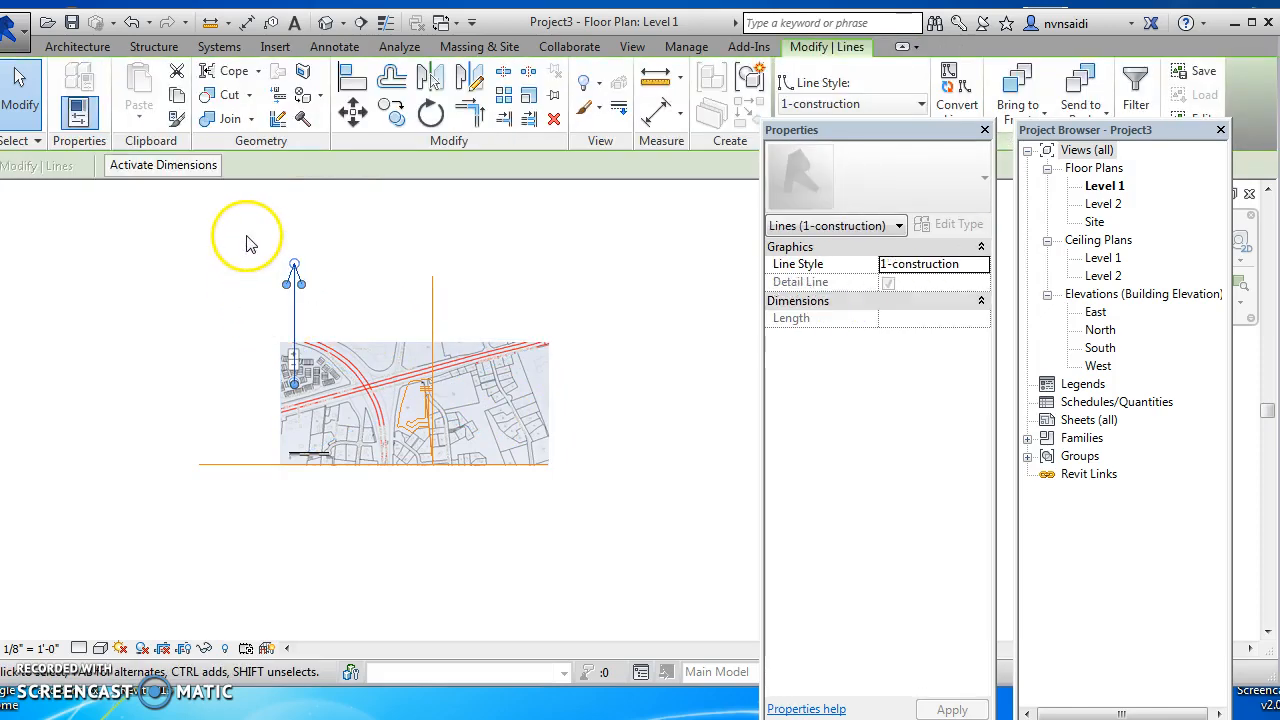
{"action": "left_click", "coordinate": [558, 420], "text": "ctrl"}
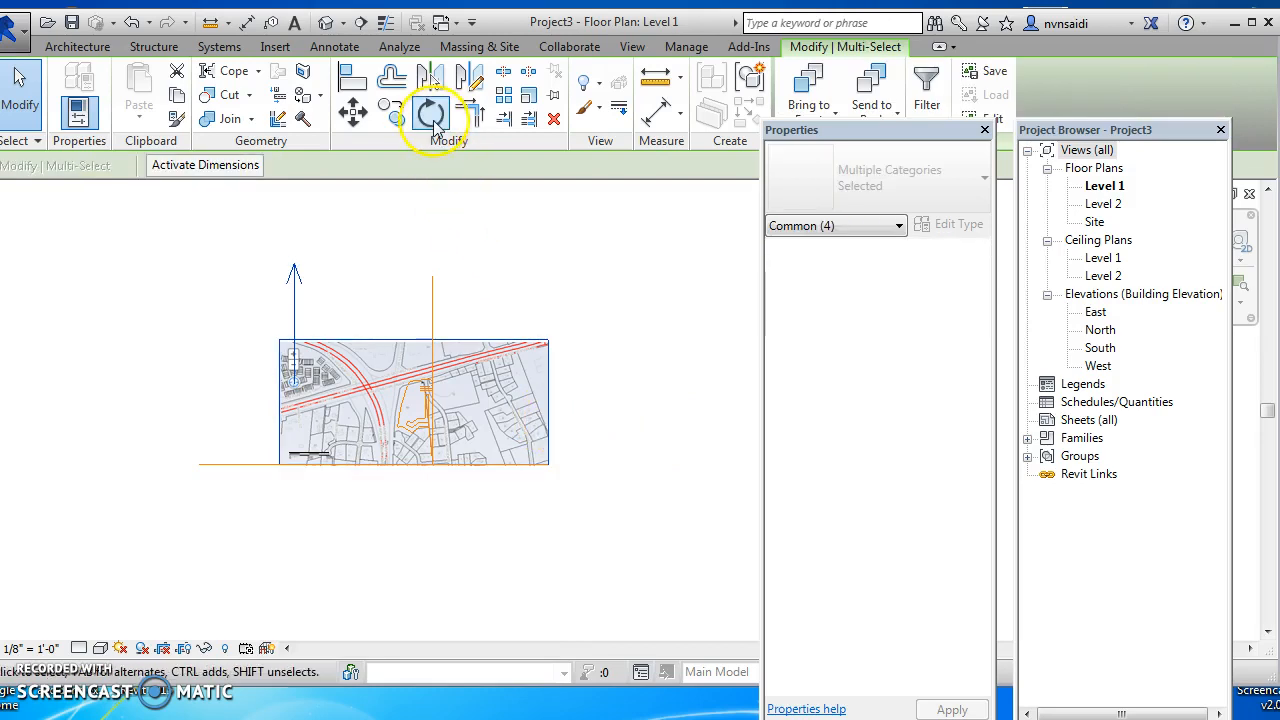
{"action": "left_click", "coordinate": [433, 117]}
{"action": "scroll", "coordinate": [449, 400], "scroll_direction": "up", "scroll_amount": 2}
{"action": "mouse_move", "coordinate": [428, 366]}
{"action": "left_mouse_down"}
{"action": "mouse_move", "coordinate": [412, 328]}
{"action": "mouse_move", "coordinate": [423, 329]}
{"action": "mouse_move", "coordinate": [434, 514]}
{"action": "left_mouse_up"}
{"action": "scroll", "coordinate": [434, 514], "scroll_direction": "up", "scroll_amount": 2}
{"action": "scroll", "coordinate": [435, 520], "scroll_direction": "up", "scroll_amount": 1}
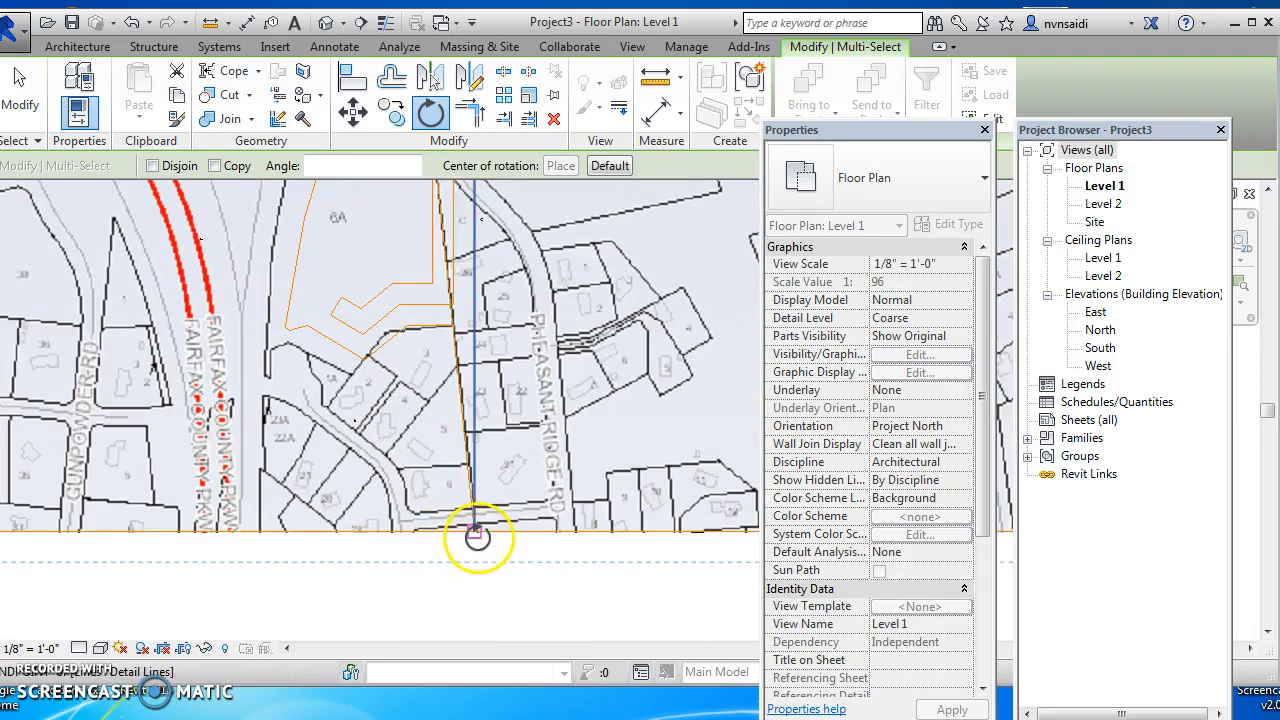
{"action": "middle_click_drag", "start_coordinate": [466, 466], "coordinate": [513, 532]}
{"action": "scroll", "coordinate": [498, 508], "scroll_direction": "up", "scroll_amount": 1}
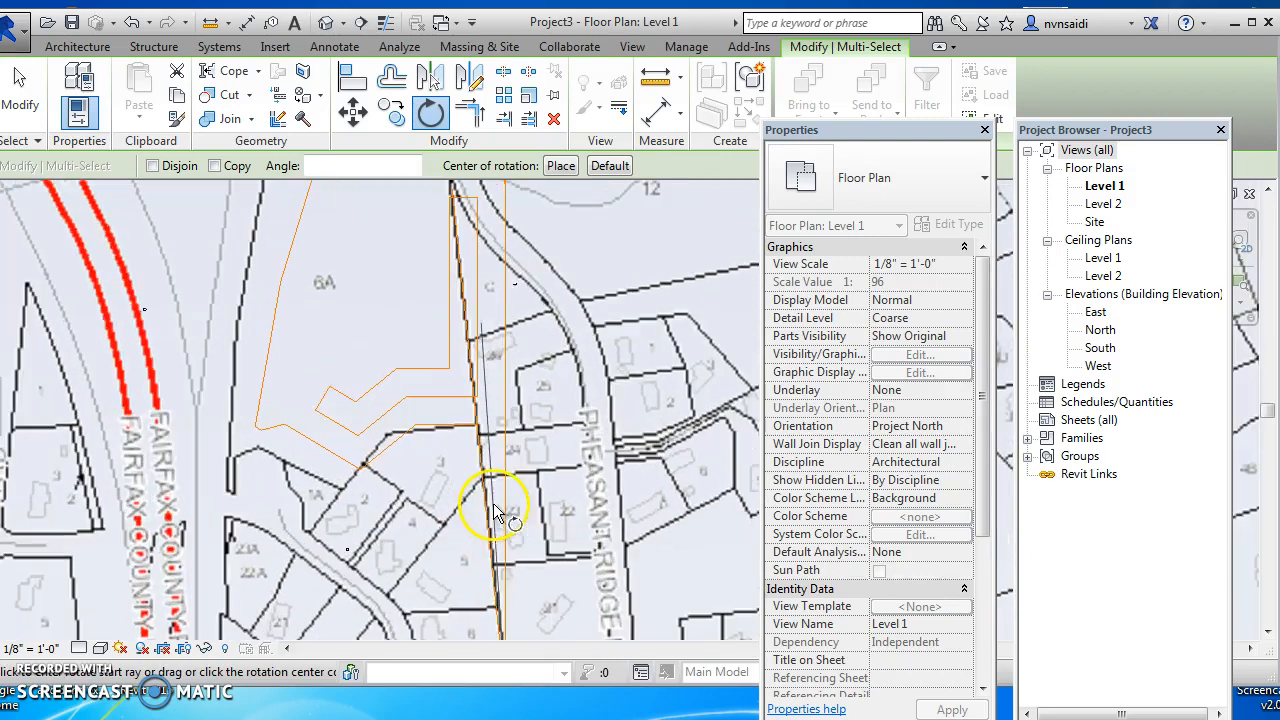
{"action": "left_click", "coordinate": [506, 420]}
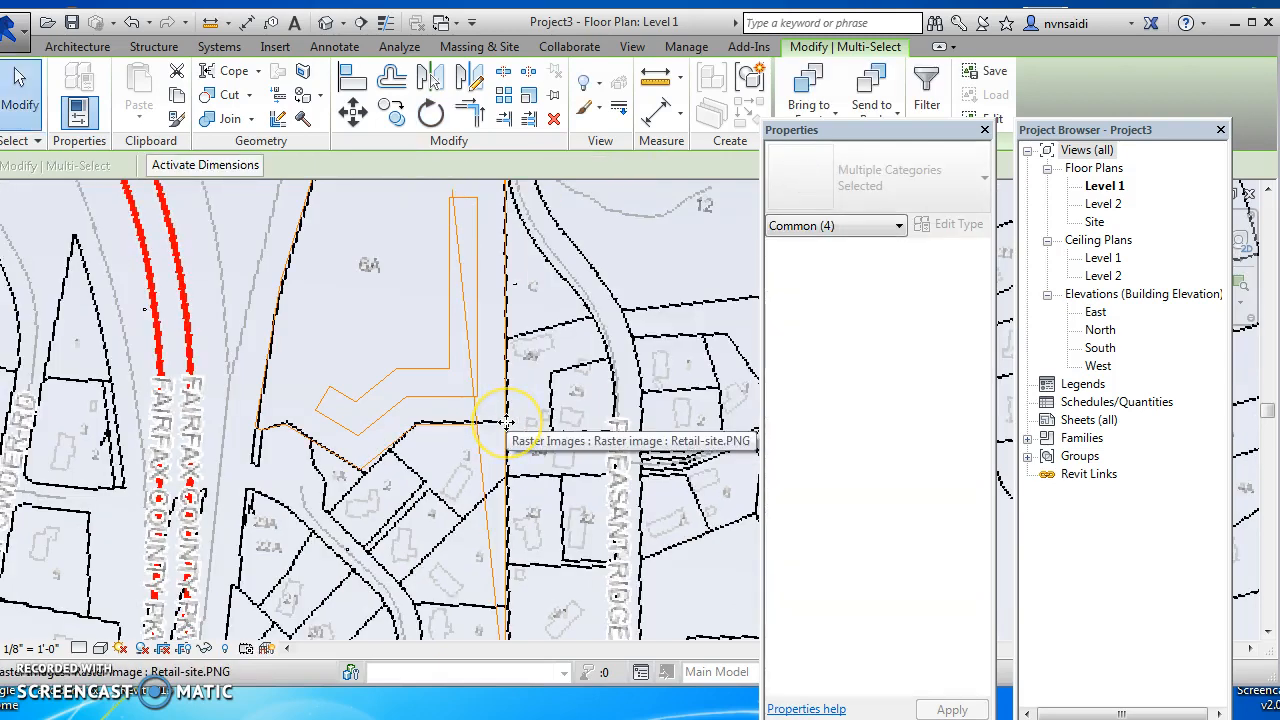
{"action": "scroll", "coordinate": [510, 500], "scroll_direction": "down", "scroll_amount": 5}
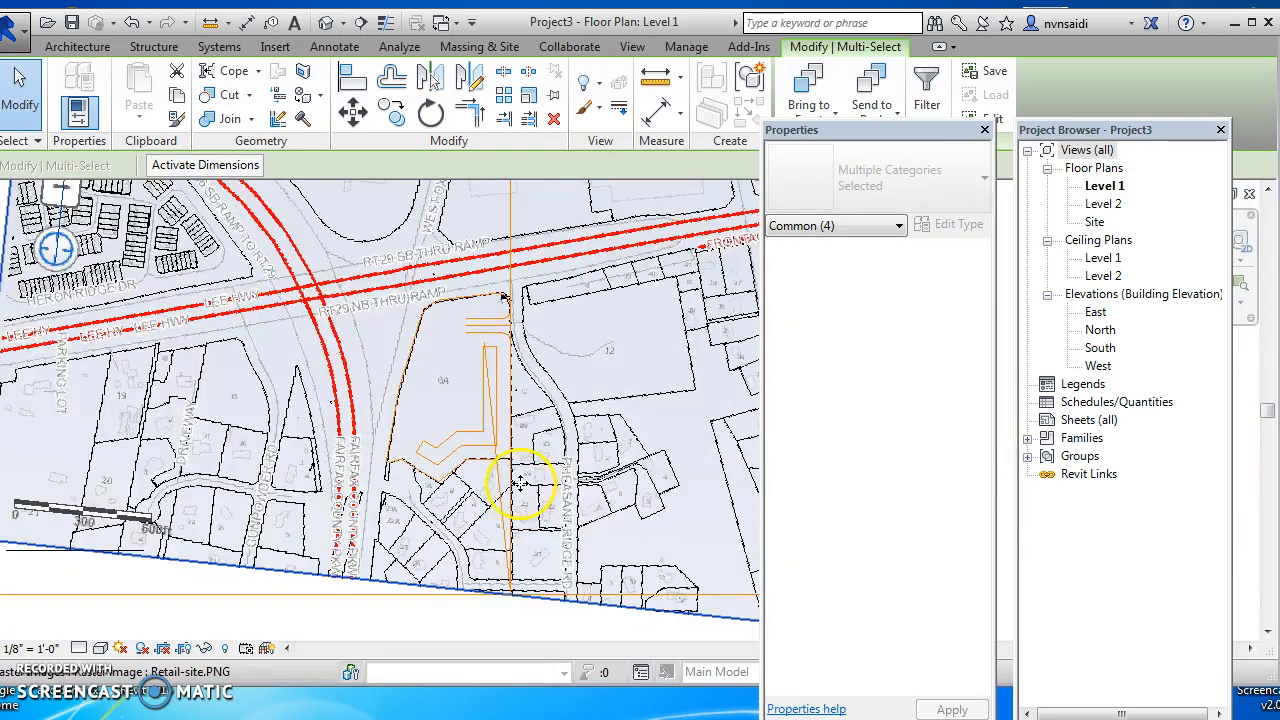